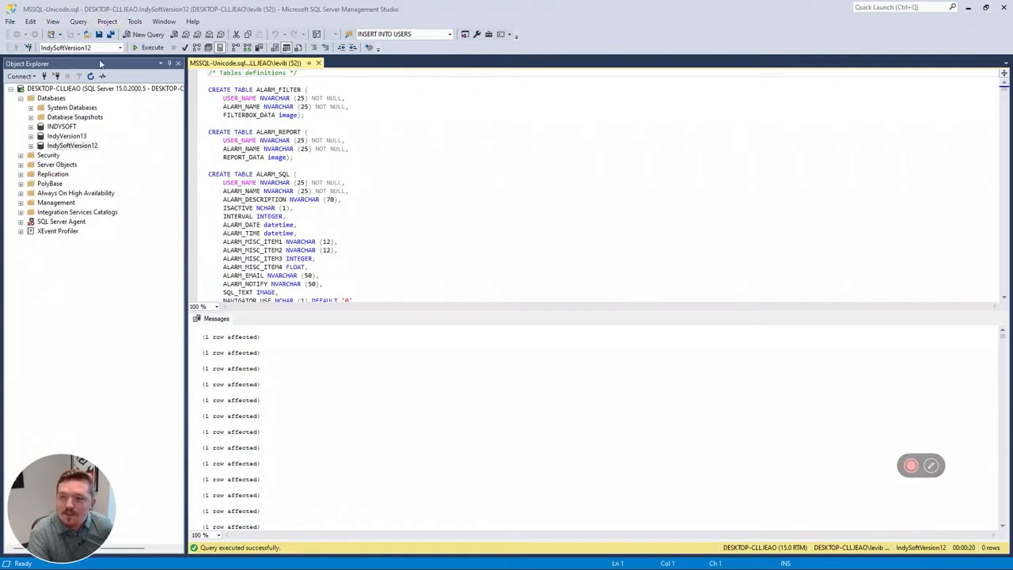
- Make a full backup of the IndySoftVersion12 database to the default .bak file on disk
{"action": "left_click", "coordinate": [87, 148]}
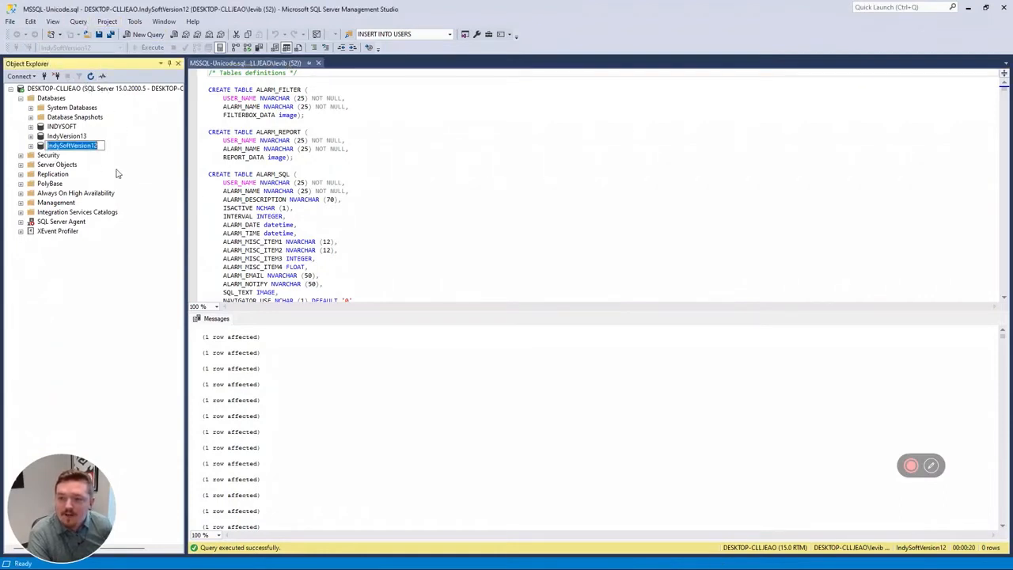
{"action": "left_click", "coordinate": [52, 136]}
{"action": "left_click", "coordinate": [72, 146]}
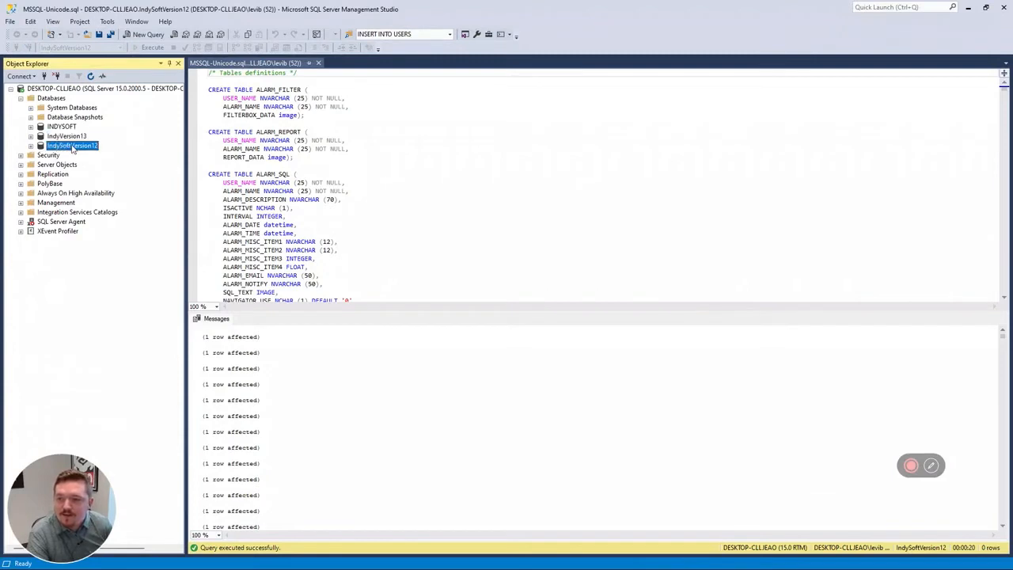
{"action": "right_click", "coordinate": [66, 151]}
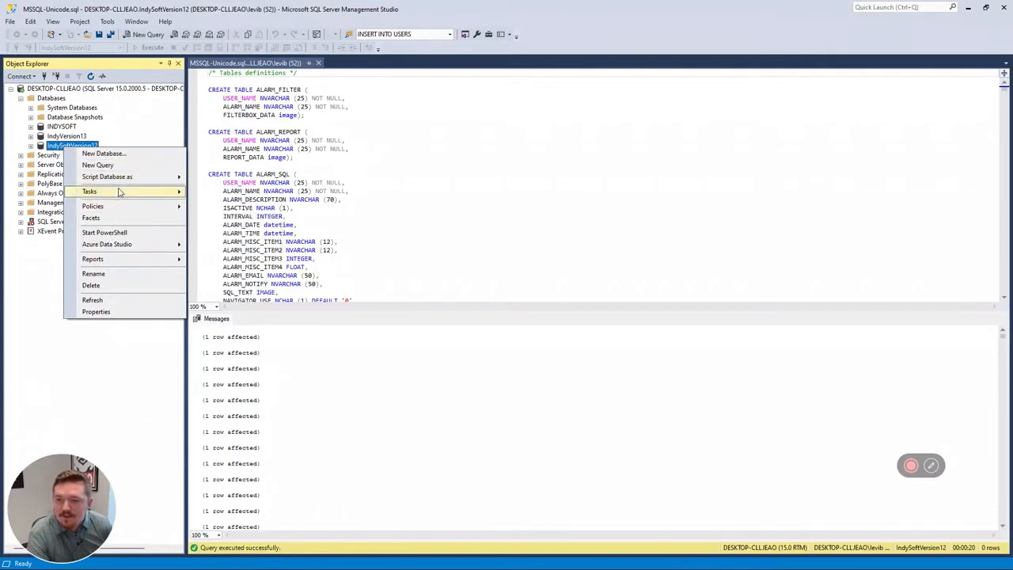
{"action": "mouse_move", "coordinate": [123, 192]}
{"action": "left_click", "coordinate": [262, 307]}
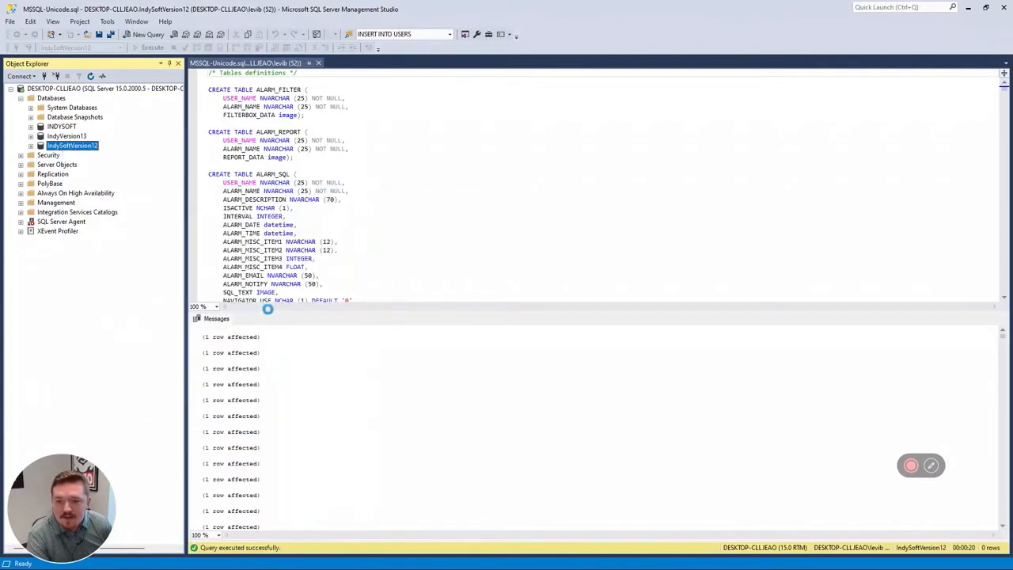
{"action": "left_click", "coordinate": [600, 170]}
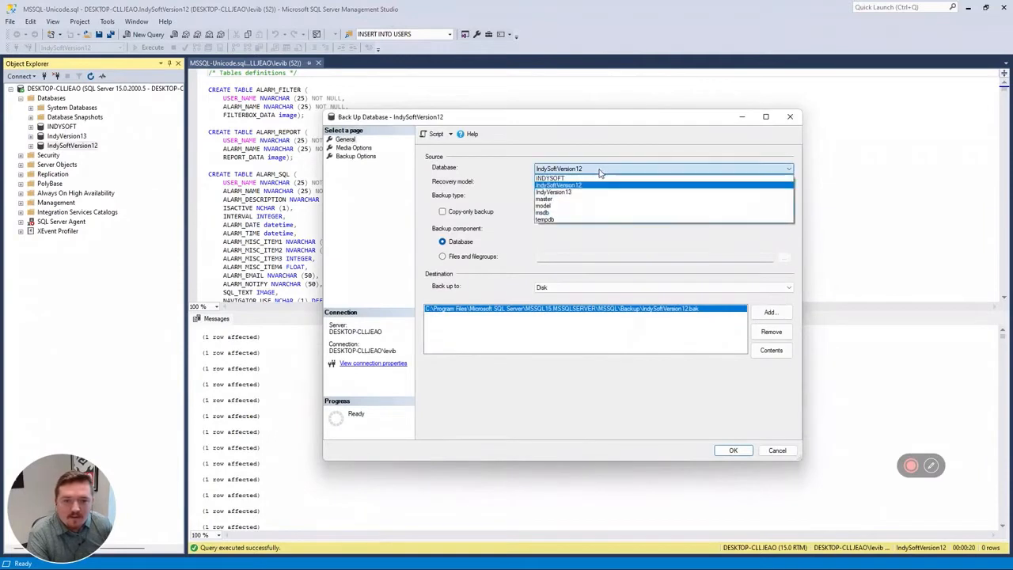
{"action": "left_click", "coordinate": [583, 187]}
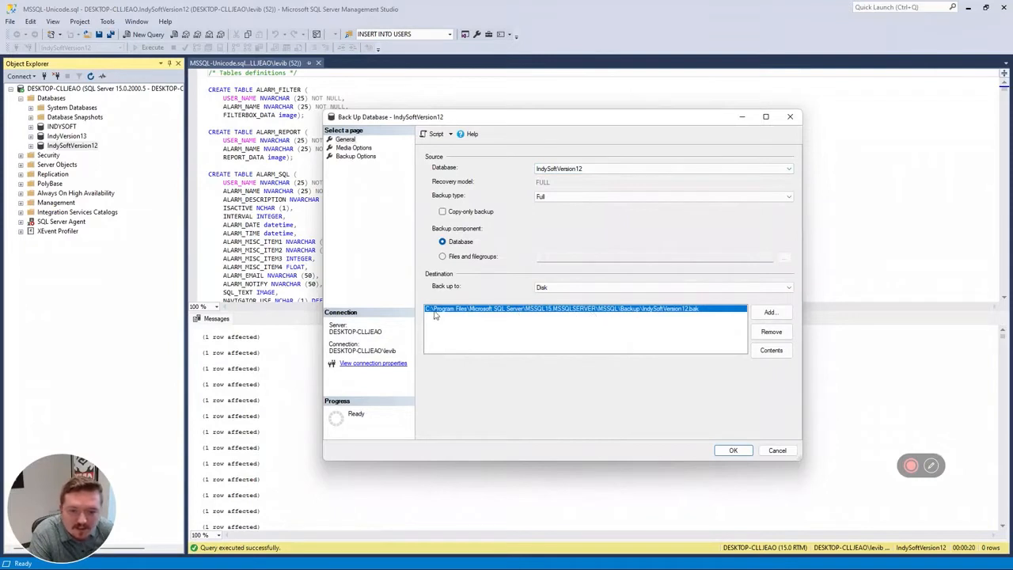
{"action": "left_click", "coordinate": [732, 451]}
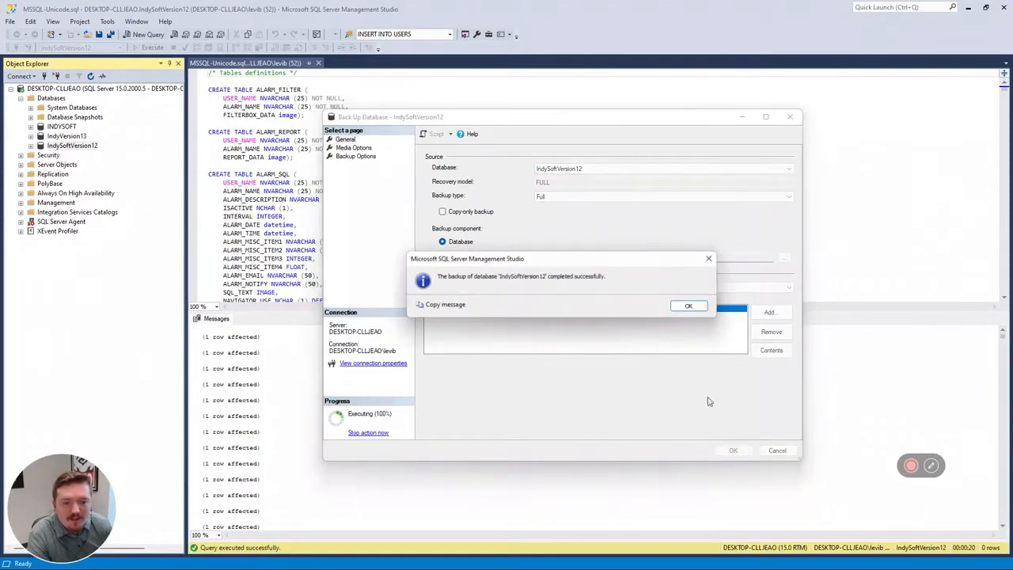
{"action": "left_click", "coordinate": [689, 306]}
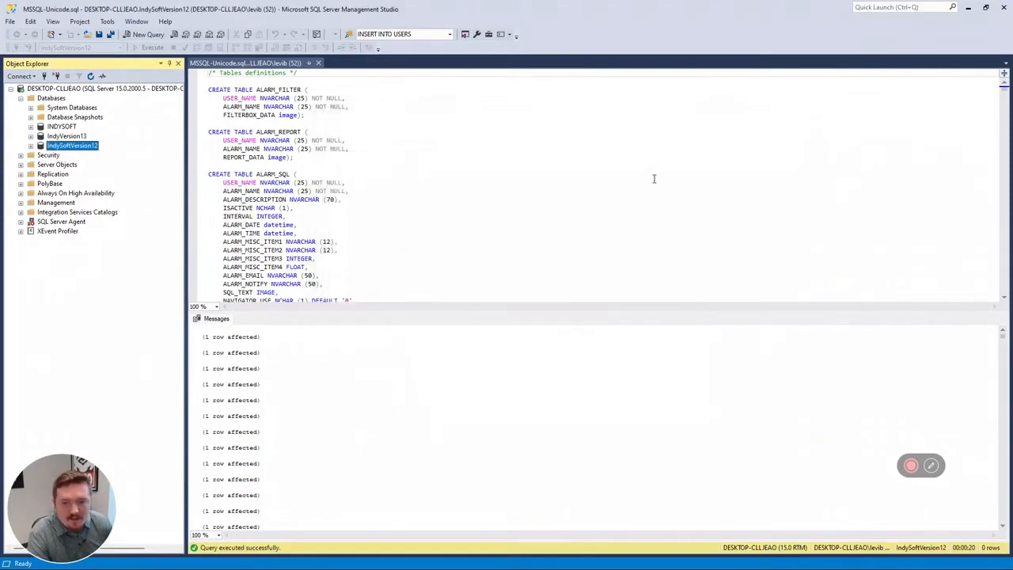
- Start a database restore from a device and add IndySoftVersion12.bak as the backup source
{"action": "left_click", "coordinate": [68, 137]}
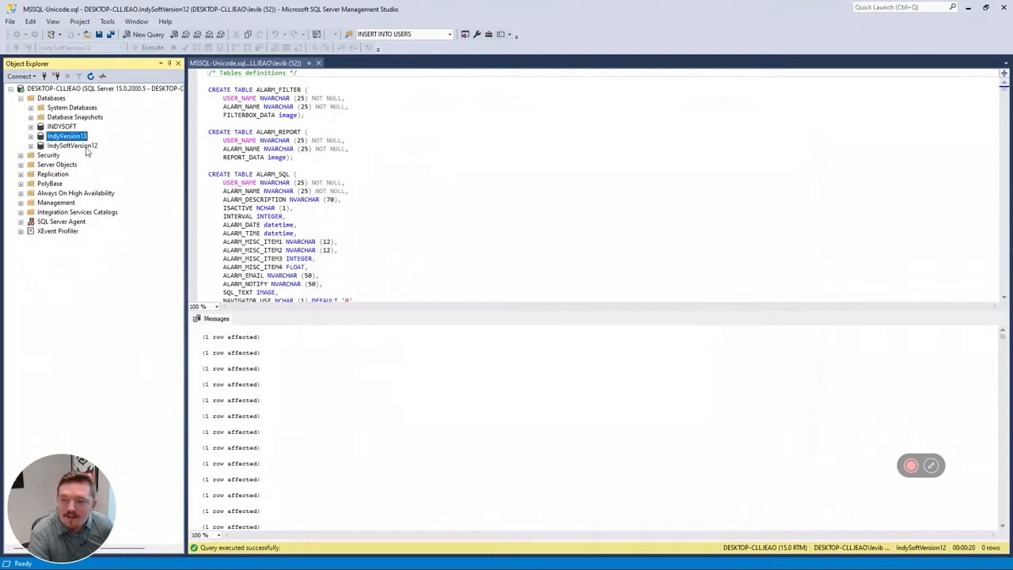
{"action": "left_click", "coordinate": [86, 147]}
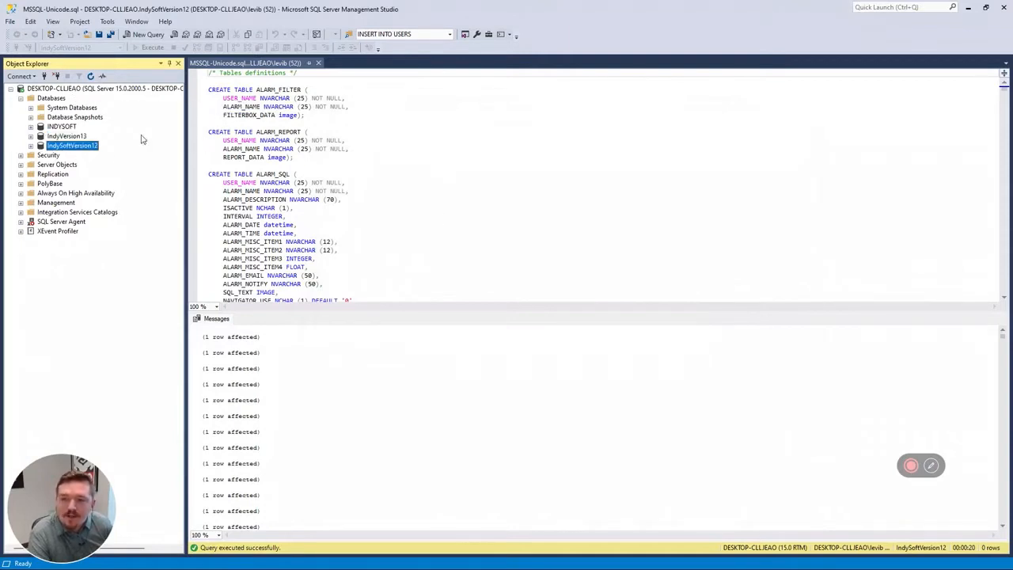
{"action": "right_click", "coordinate": [72, 89]}
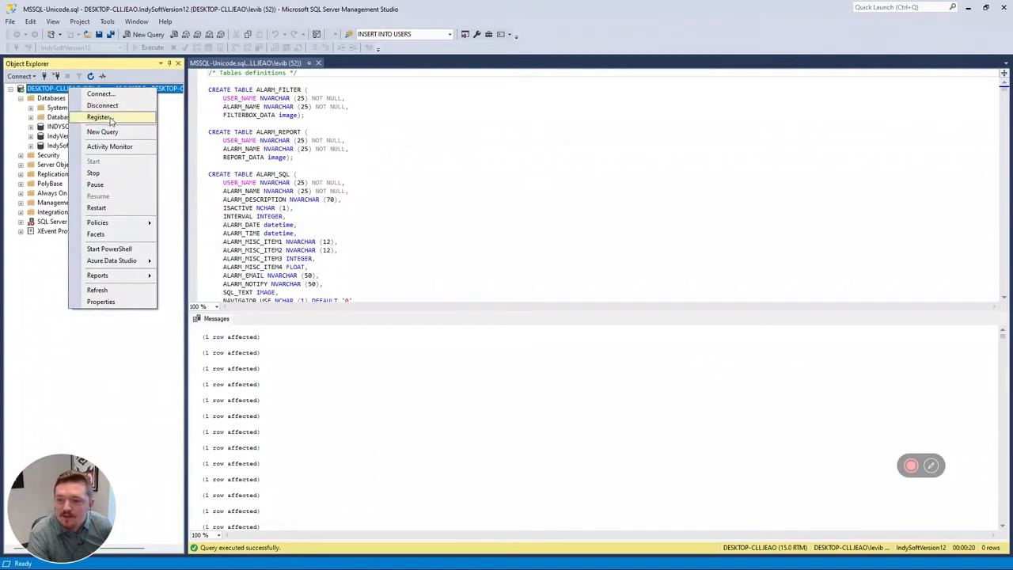
{"action": "left_click", "coordinate": [49, 99]}
{"action": "right_click", "coordinate": [50, 99]}
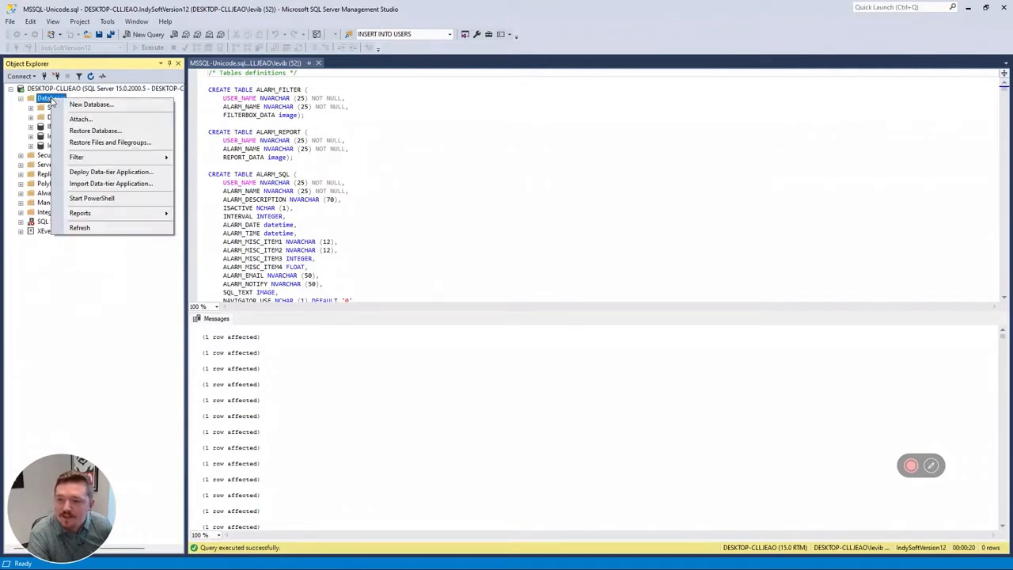
{"action": "left_click", "coordinate": [95, 132]}
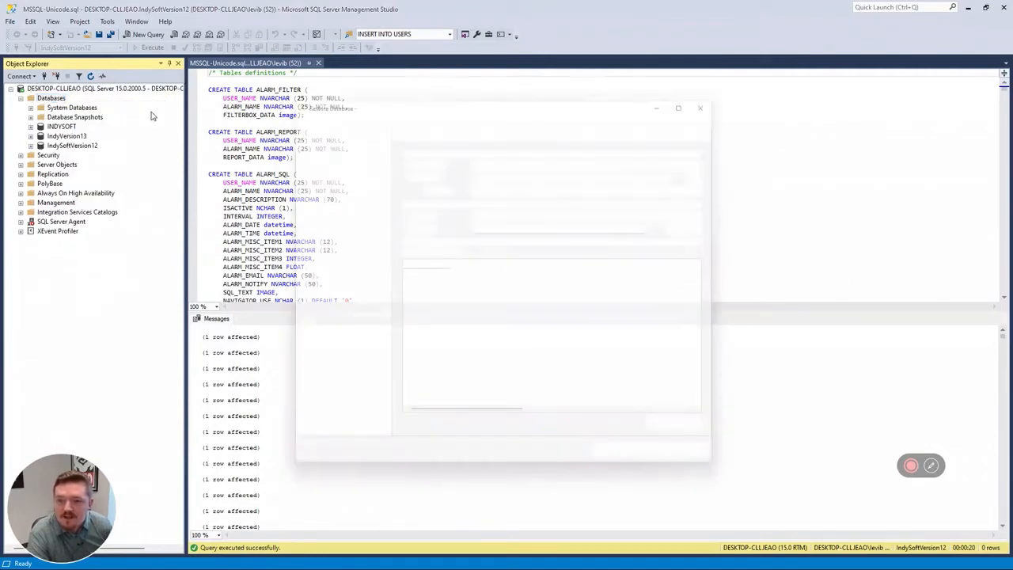
{"action": "left_click", "coordinate": [407, 170]}
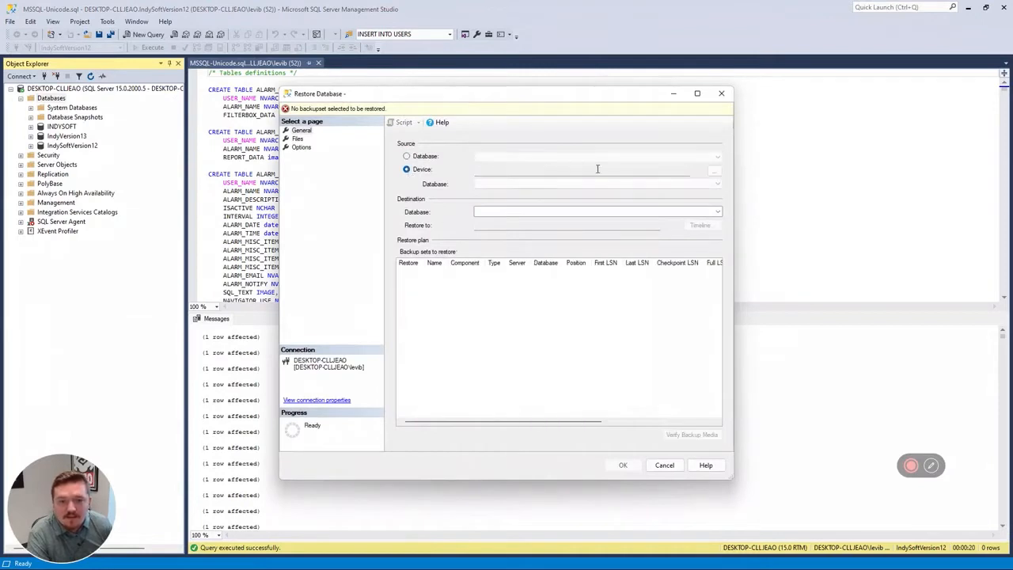
{"action": "left_click", "coordinate": [714, 170]}
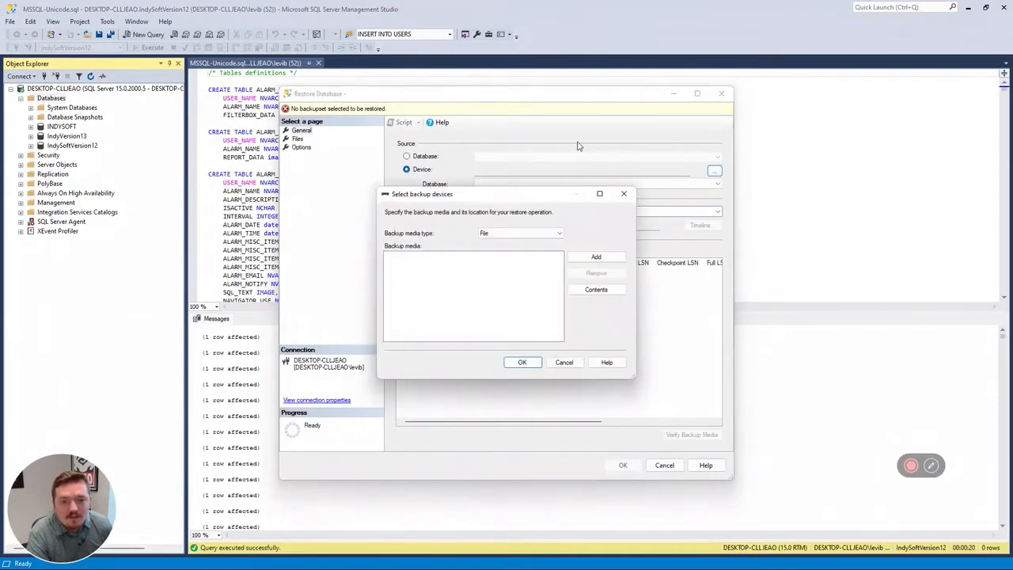
{"action": "left_click", "coordinate": [595, 256]}
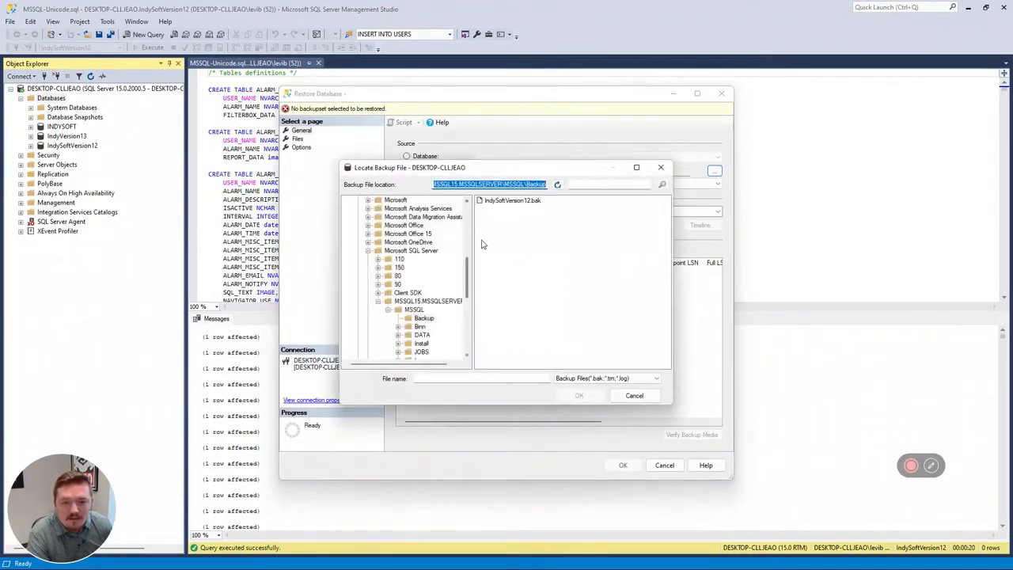
{"action": "left_click", "coordinate": [512, 203]}
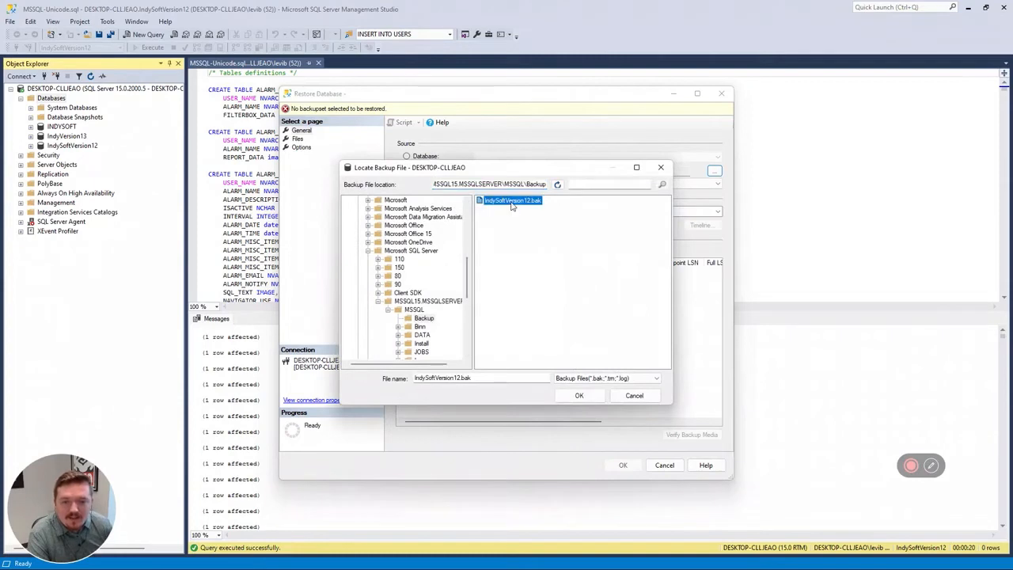
{"action": "left_click", "coordinate": [579, 395]}
{"action": "left_click", "coordinate": [522, 362]}
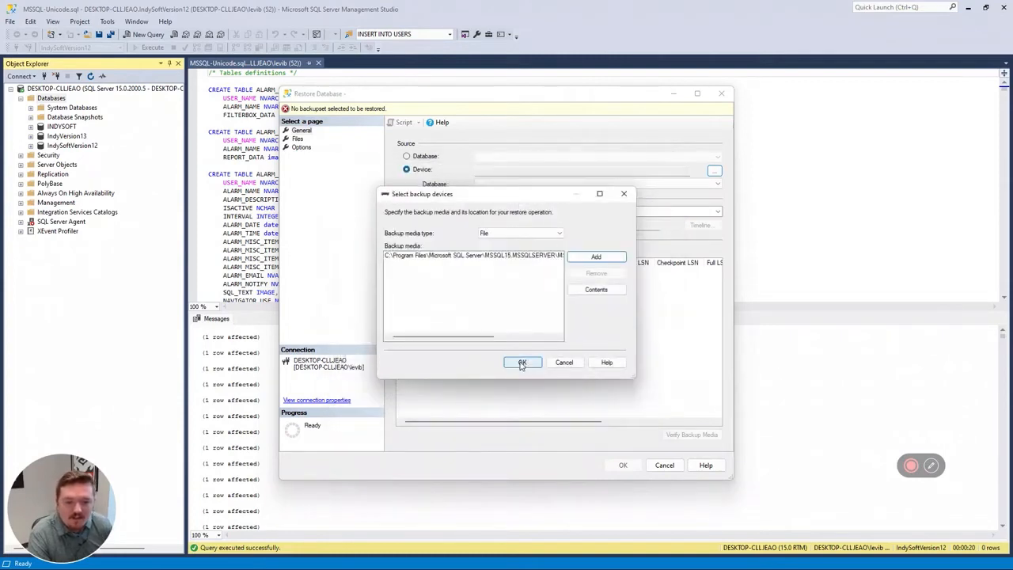
- Set the restore destination database to TestDatabase and run the restore
{"action": "left_click_drag", "start_coordinate": [542, 212], "coordinate": [493, 198]}
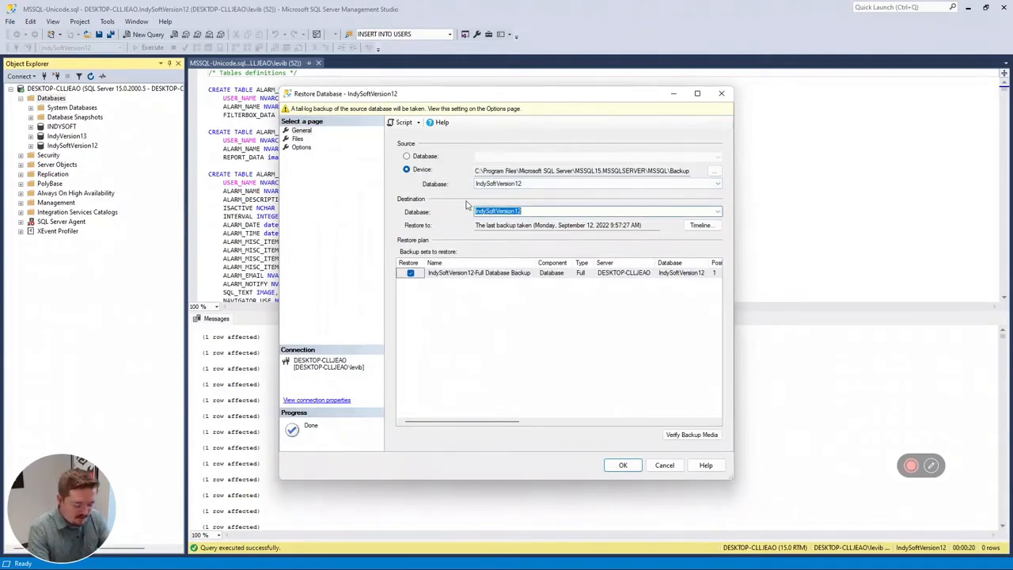
{"action": "type", "text": "TipTuesda"}
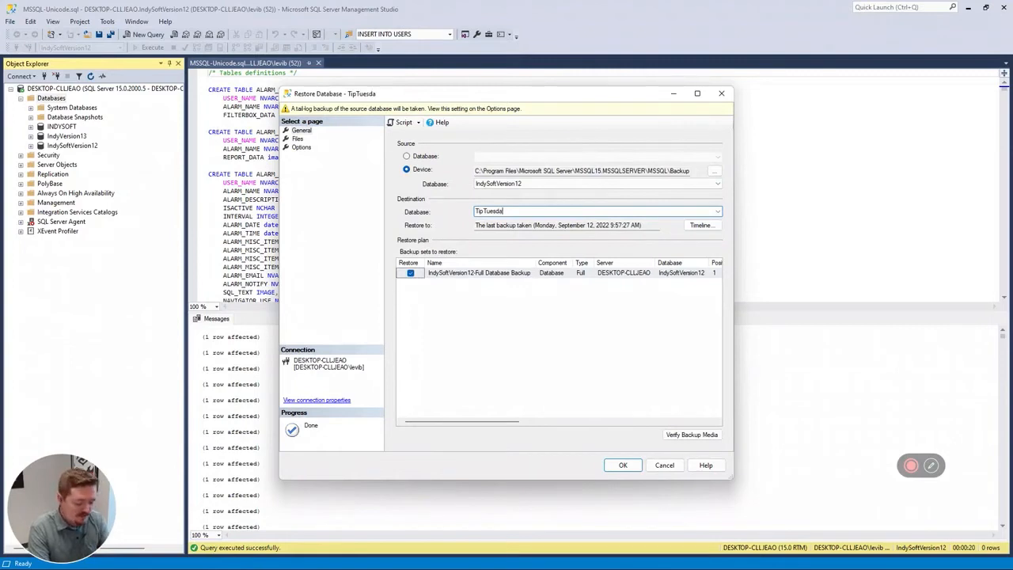
{"action": "key", "text": "BackSpace"}
{"action": "key", "text": "BackSpace"}
{"action": "key", "text": "BackSpace"}
{"action": "key", "text": "BackSpace"}
{"action": "key", "text": "BackSpace"}
{"action": "key", "text": "BackSpace"}
{"action": "key", "text": "BackSpace"}
{"action": "key", "text": "BackSpace"}
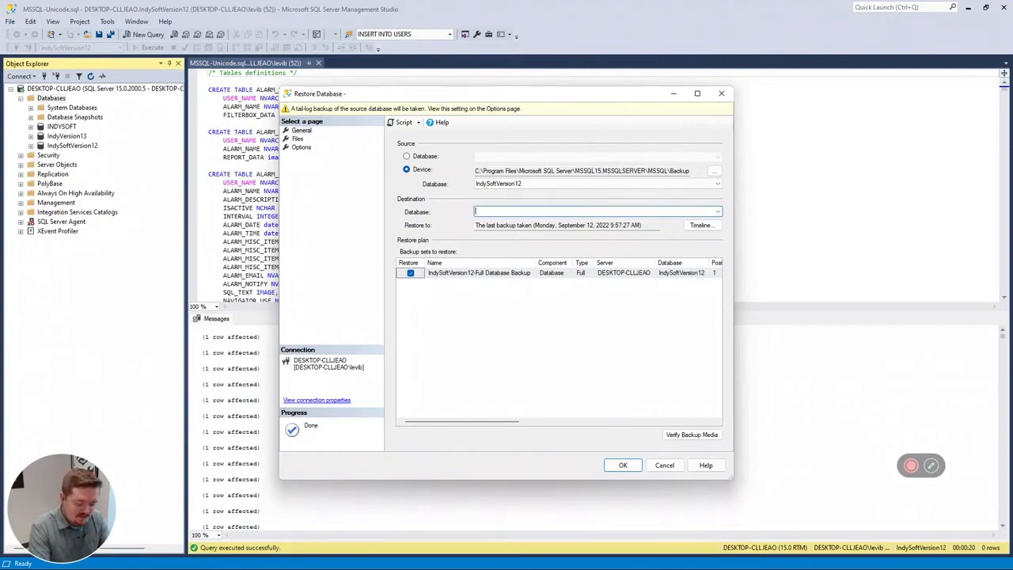
{"action": "type", "text": "TestDatabase"}
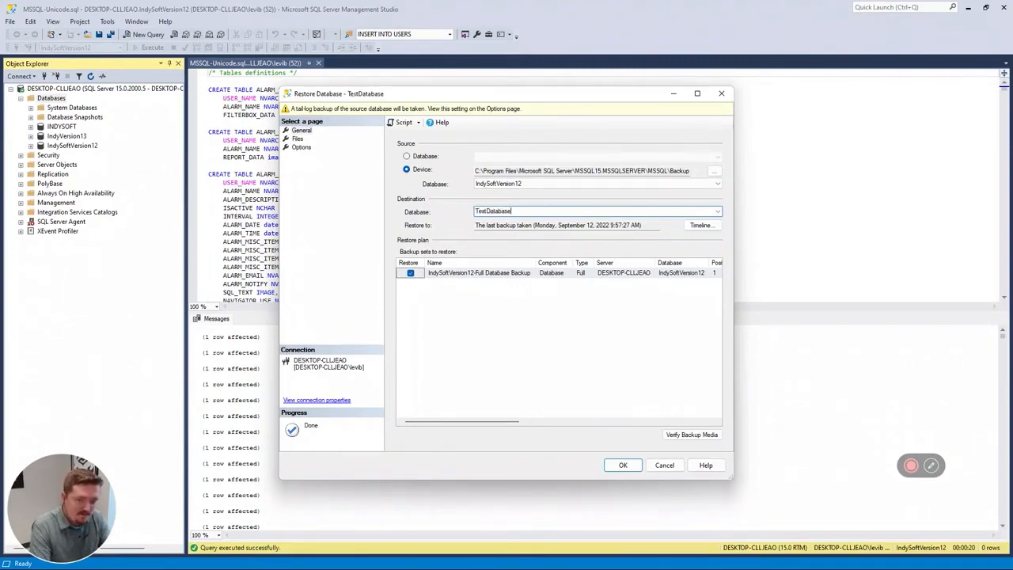
{"action": "left_click", "coordinate": [622, 464]}
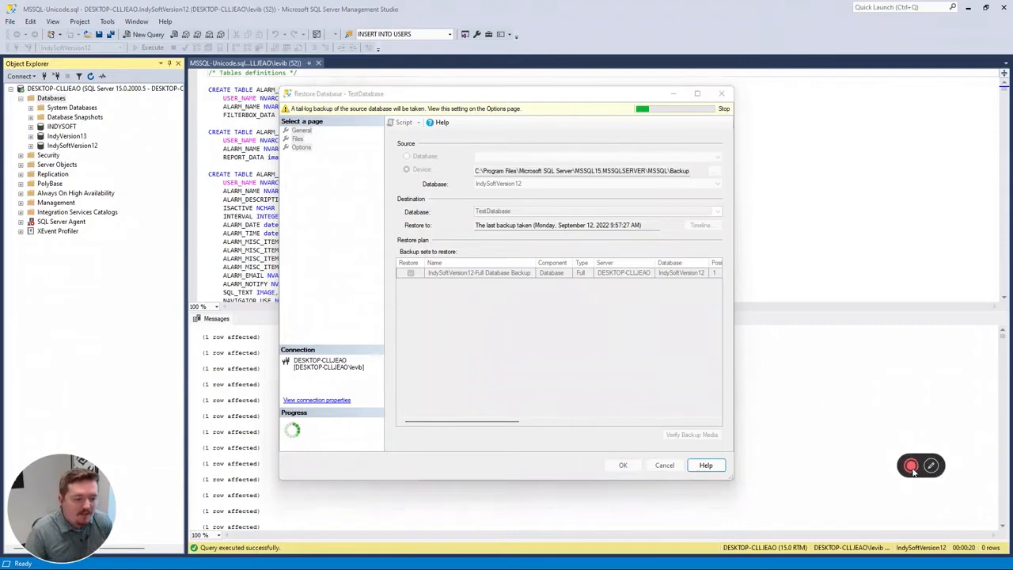
{"action": "mouse_move", "coordinate": [917, 475]}
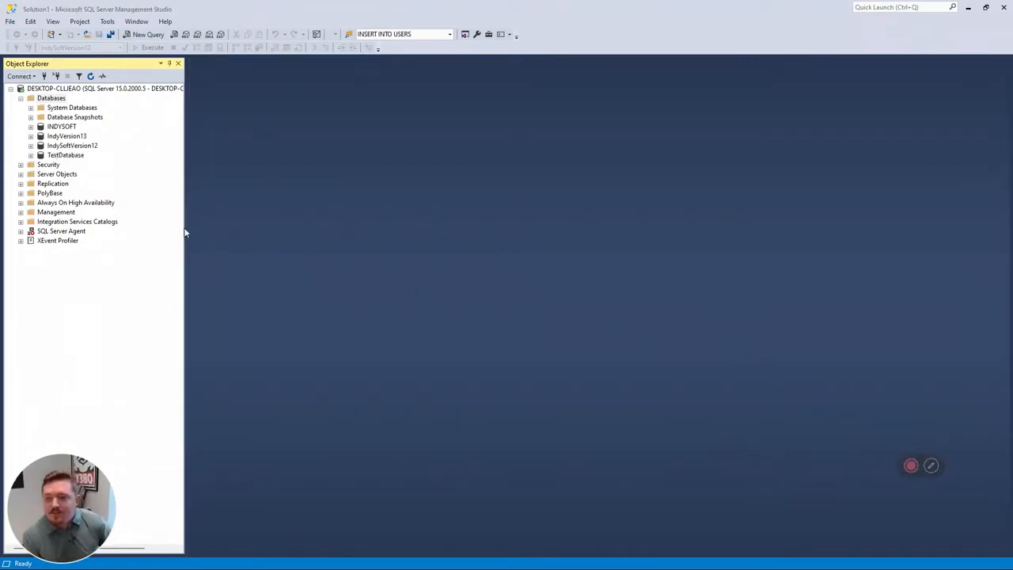
- Select the restored TestDatabase and switch to the IndySoft Portal window in Google Chrome
{"action": "left_click", "coordinate": [79, 147]}
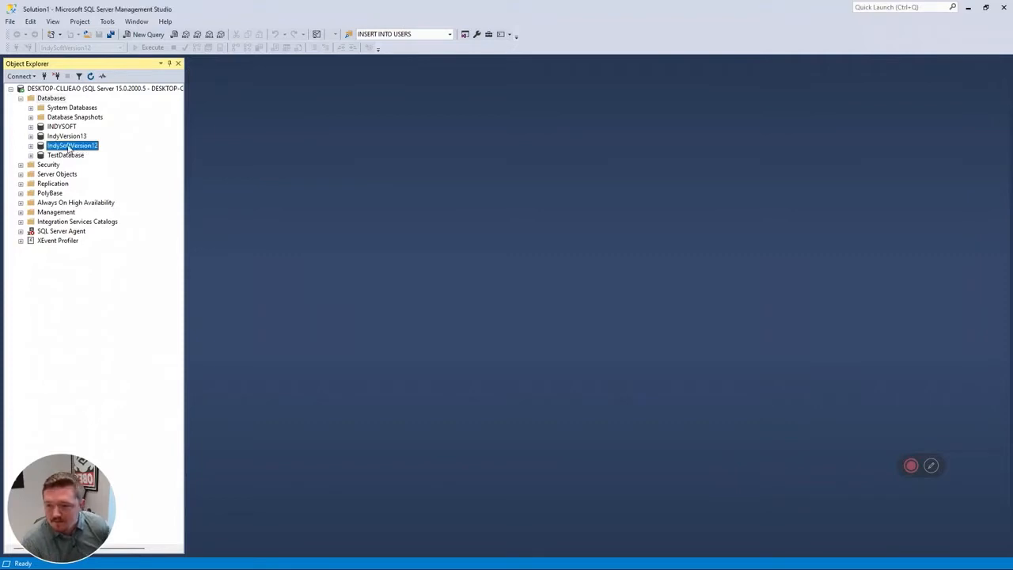
{"action": "left_click", "coordinate": [67, 157]}
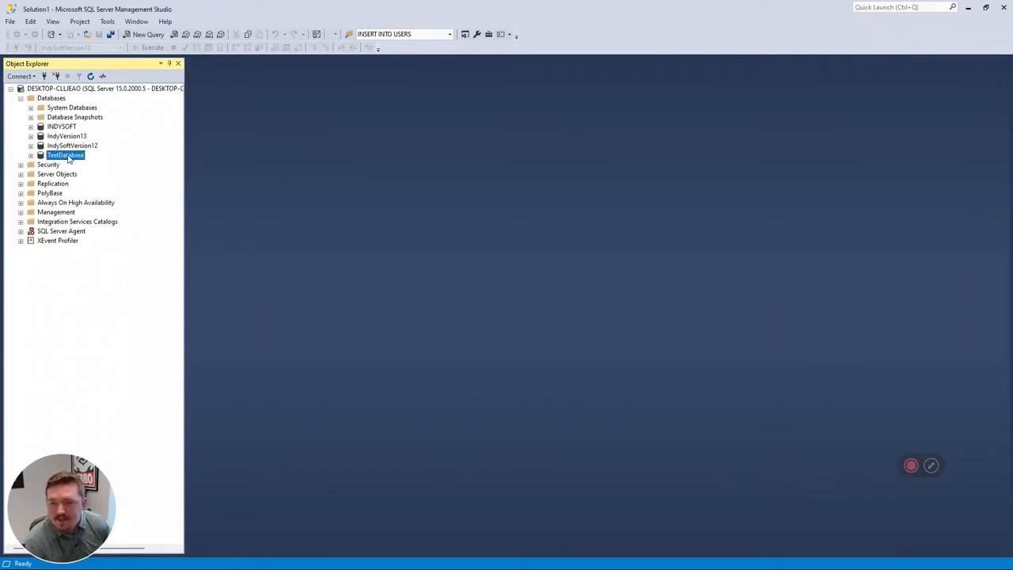
{"action": "key", "text": "super"}
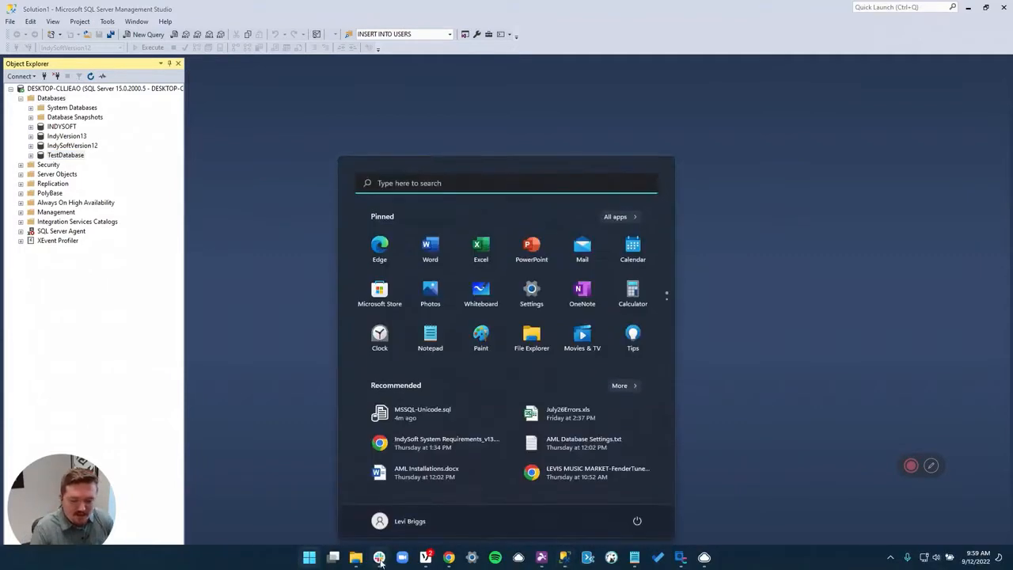
{"action": "mouse_move", "coordinate": [445, 559]}
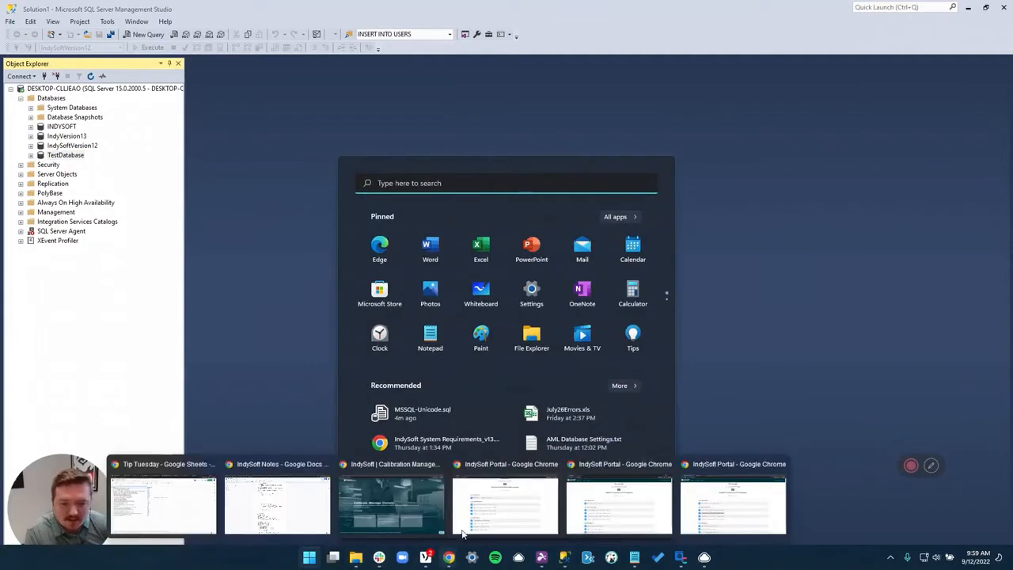
{"action": "left_click", "coordinate": [721, 500]}
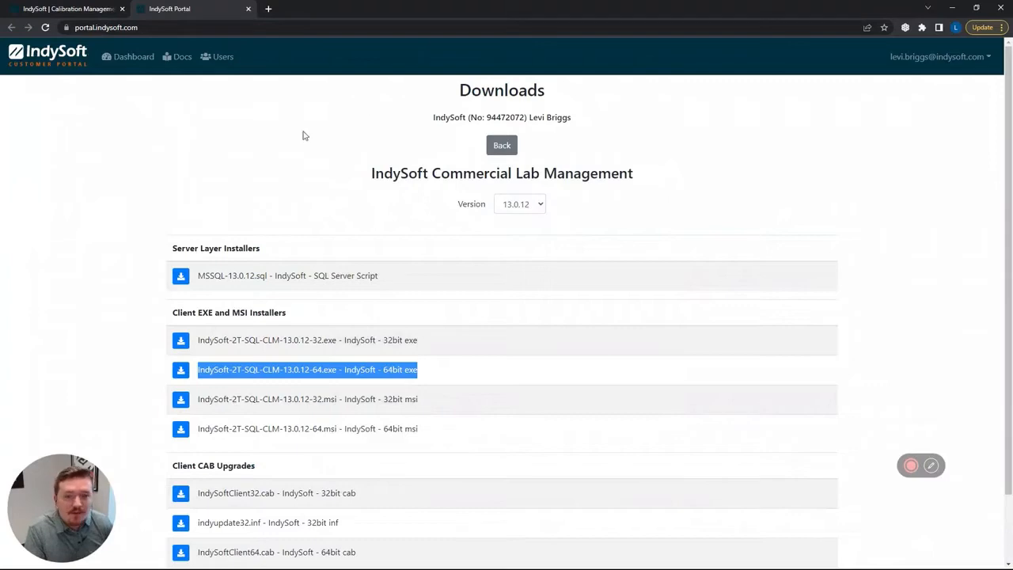
- Close the old portal page and reopen the customer portal from the indysoft.com home page
{"action": "left_click", "coordinate": [61, 11]}
{"action": "left_click", "coordinate": [248, 9]}
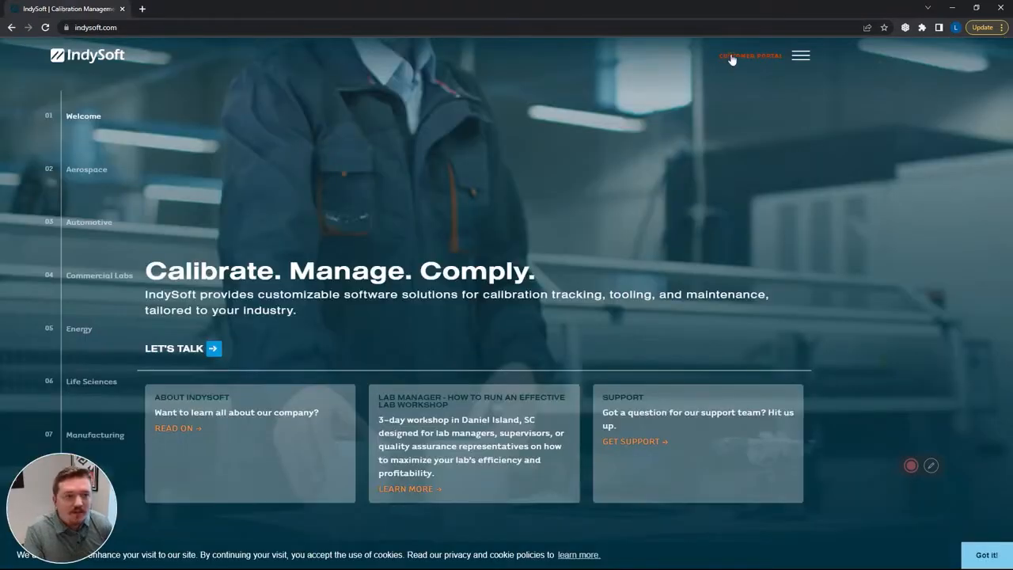
{"action": "left_click", "coordinate": [733, 57]}
{"action": "left_click", "coordinate": [84, 8]}
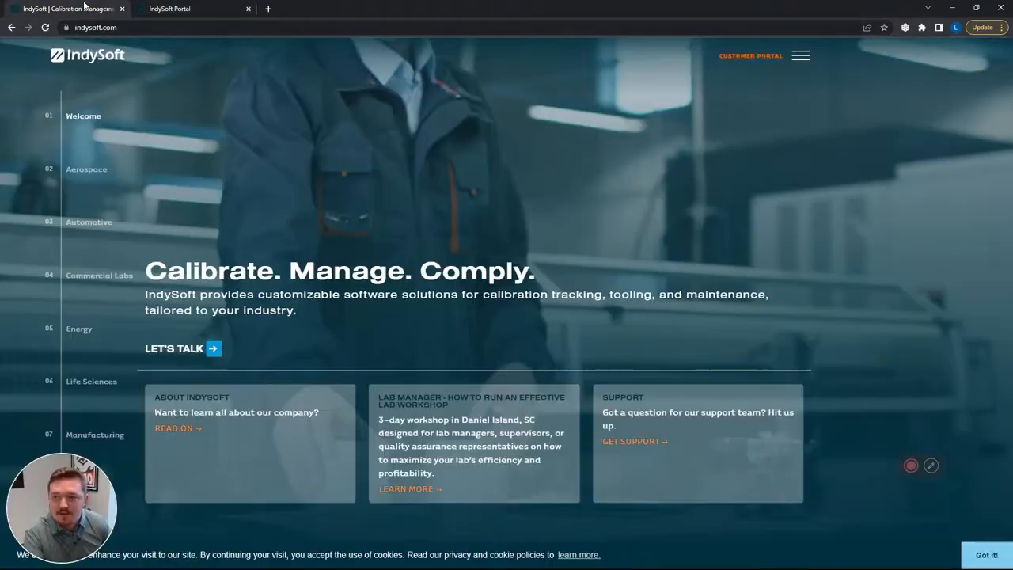
{"action": "left_click", "coordinate": [198, 9]}
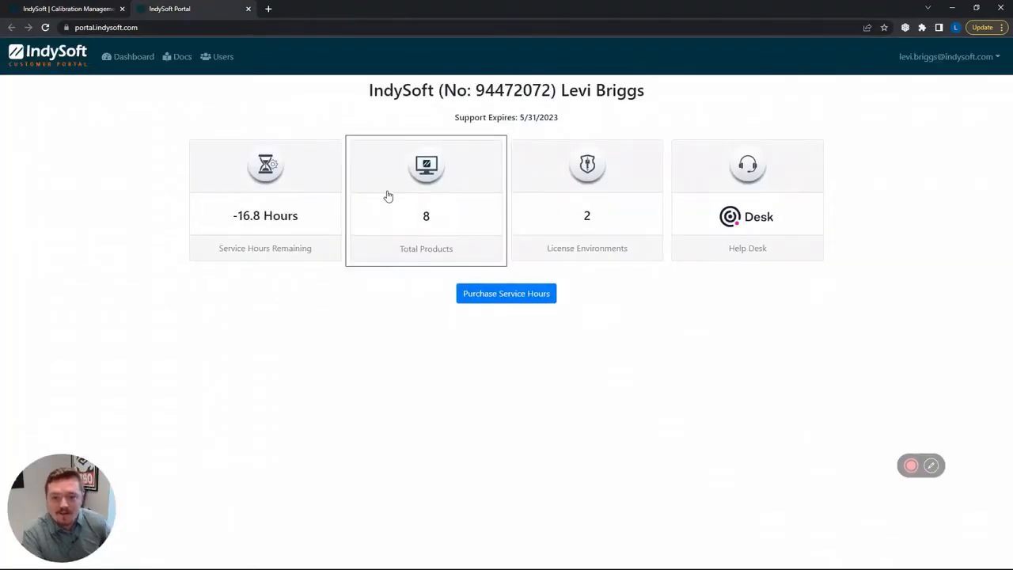
- Open the downloads for the 2-Tier Multi User MSSQL Commercial Lab Management product and highlight the 13.0.12 64bit exe installer
{"action": "left_click", "coordinate": [388, 196]}
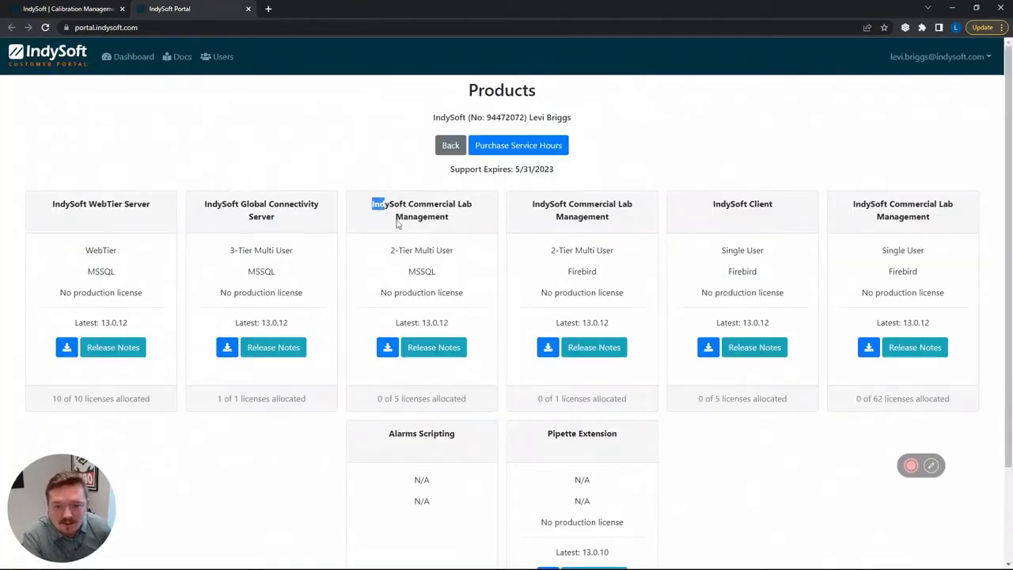
{"action": "left_click", "coordinate": [387, 347]}
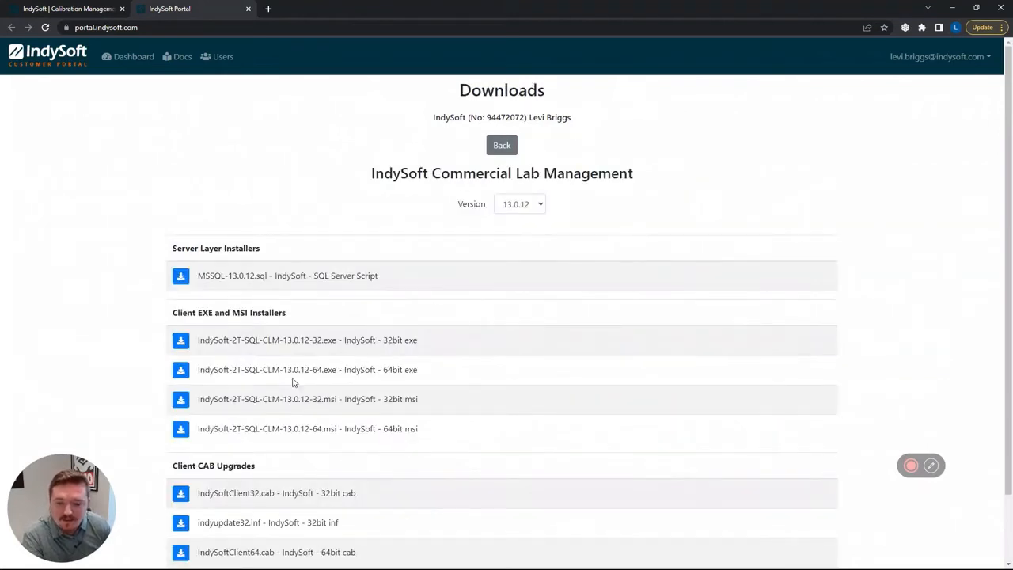
{"action": "left_click_drag", "start_coordinate": [220, 370], "coordinate": [342, 379]}
{"action": "left_click_drag", "start_coordinate": [433, 377], "coordinate": [249, 372]}
- Switch to the open File Explorer window and go to the Program Files folder on Local Disk (C:)
{"action": "left_click", "coordinate": [269, 9]}
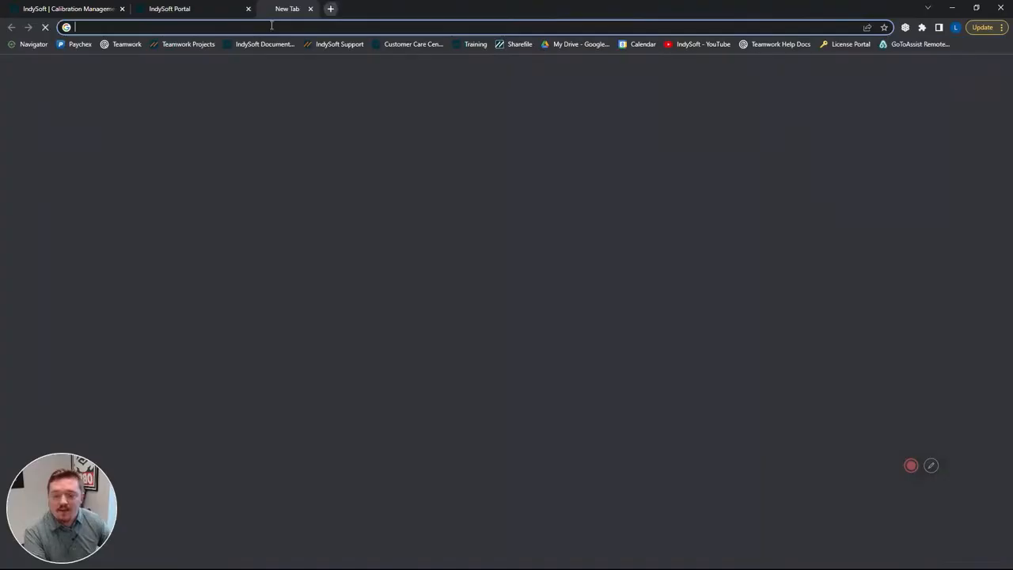
{"action": "key", "text": "super"}
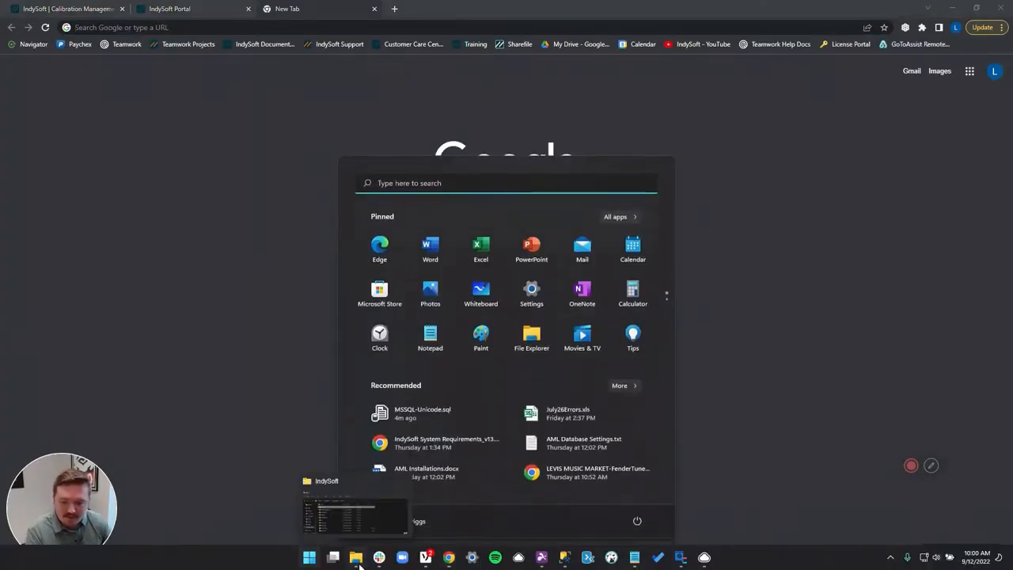
{"action": "left_click", "coordinate": [357, 563]}
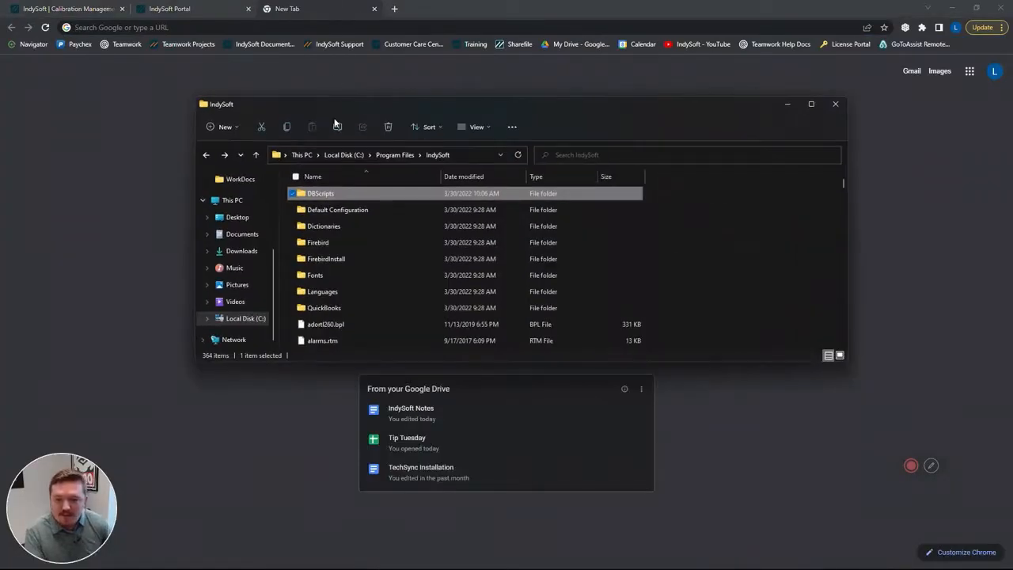
{"action": "scroll", "coordinate": [380, 285], "scroll_direction": "down", "scroll_amount": 3}
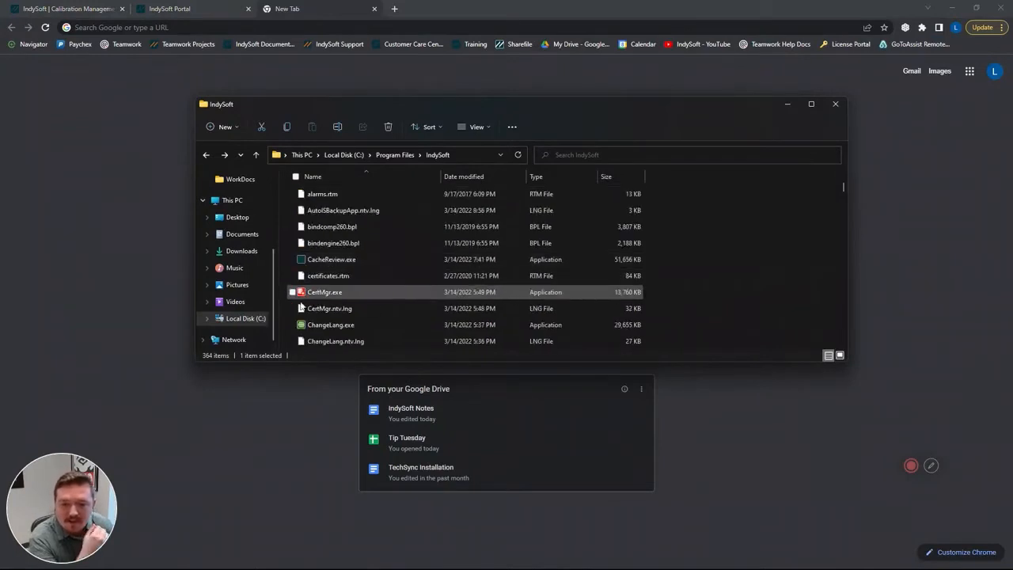
{"action": "left_click", "coordinate": [240, 319]}
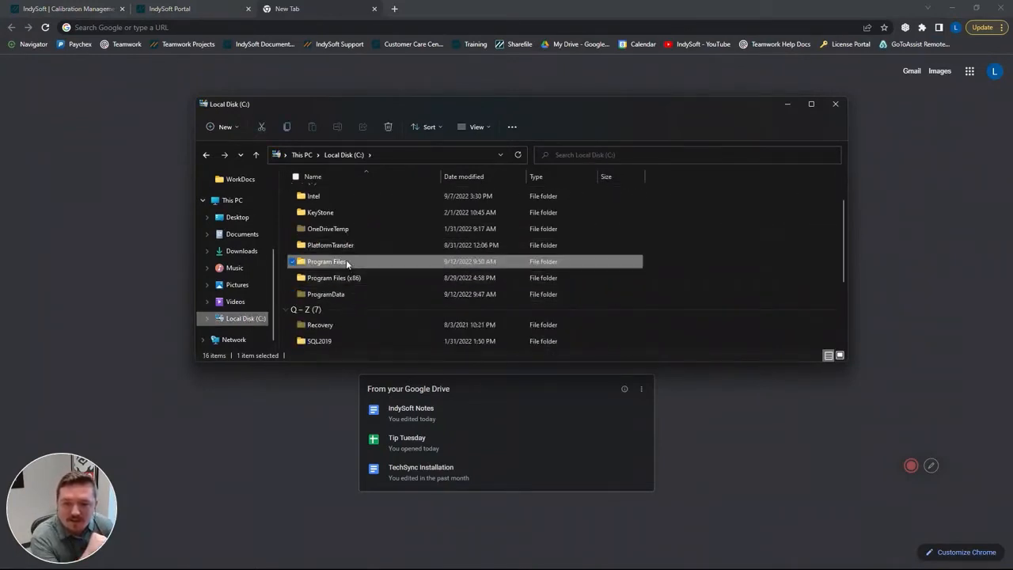
{"action": "double_click", "coordinate": [346, 261]}
- Rename the IndySoft folder in Program Files as IndySoftV12
{"action": "left_click", "coordinate": [338, 275]}
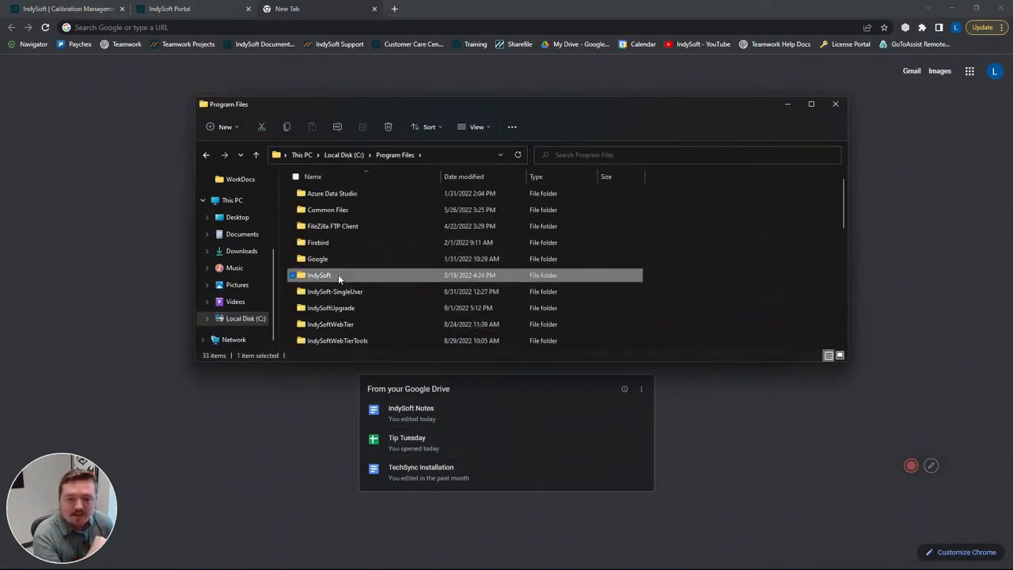
{"action": "right_click", "coordinate": [328, 278]}
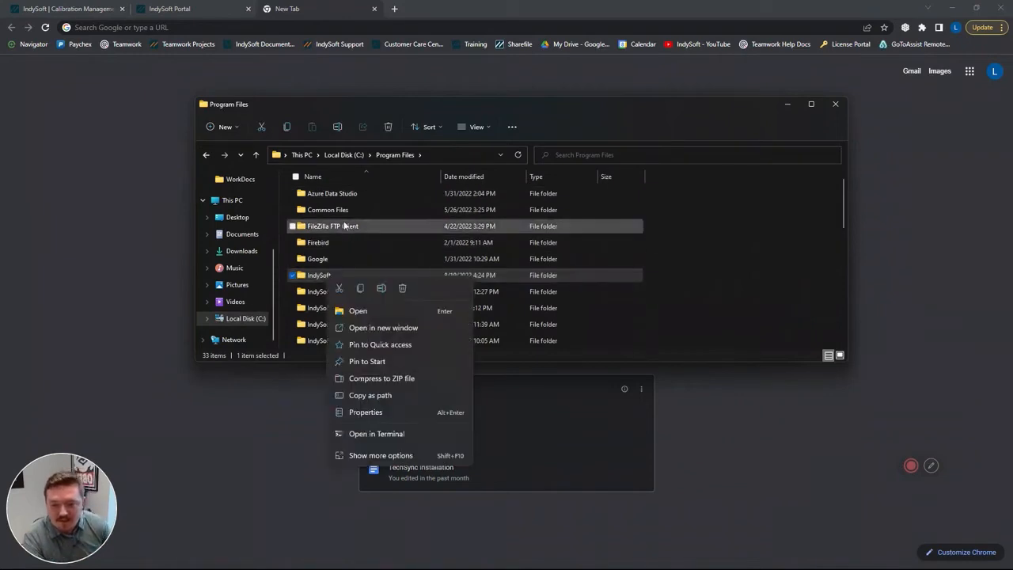
{"action": "left_click", "coordinate": [381, 289]}
{"action": "key", "text": "End"}
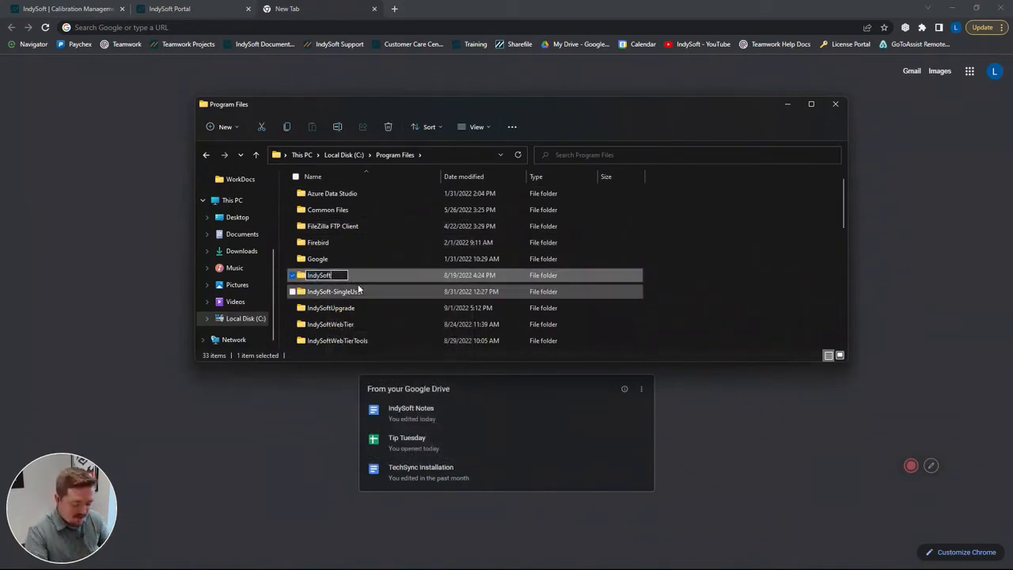
{"action": "type", "text": "V12"}
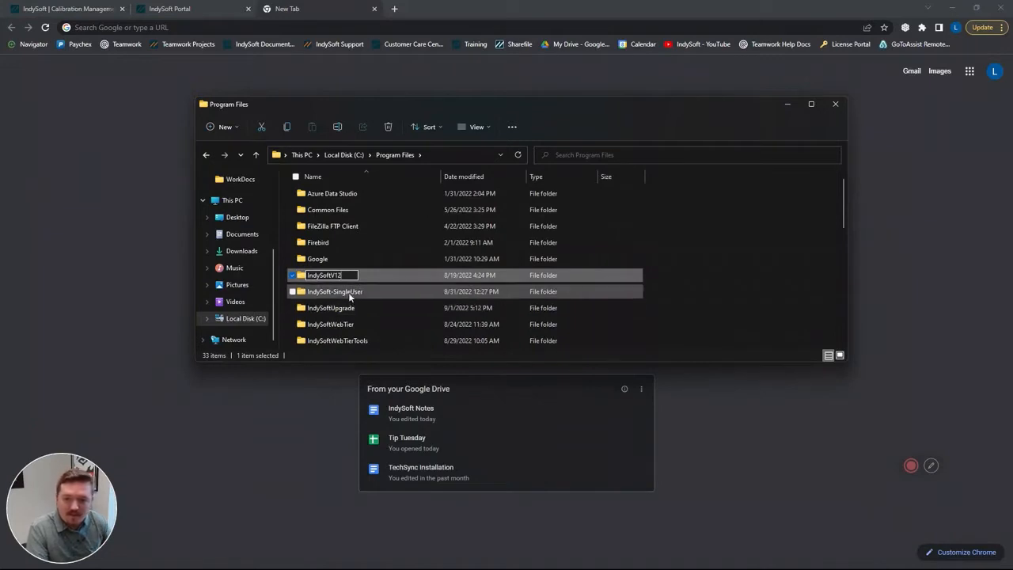
{"action": "left_click", "coordinate": [351, 304]}
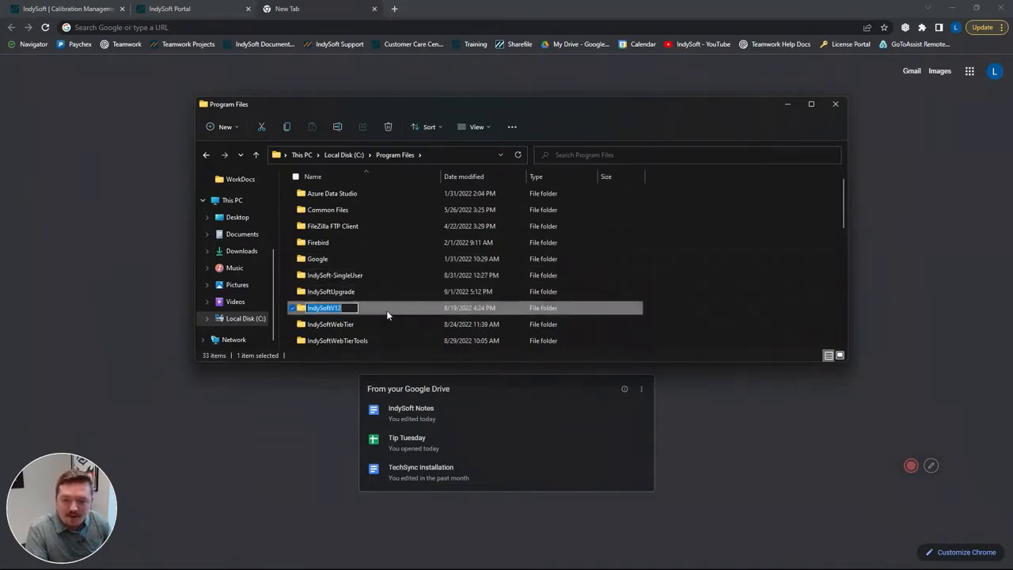
- Move the IndySoftV12 folder from Program Files to the Desktop
{"action": "right_click", "coordinate": [380, 307]}
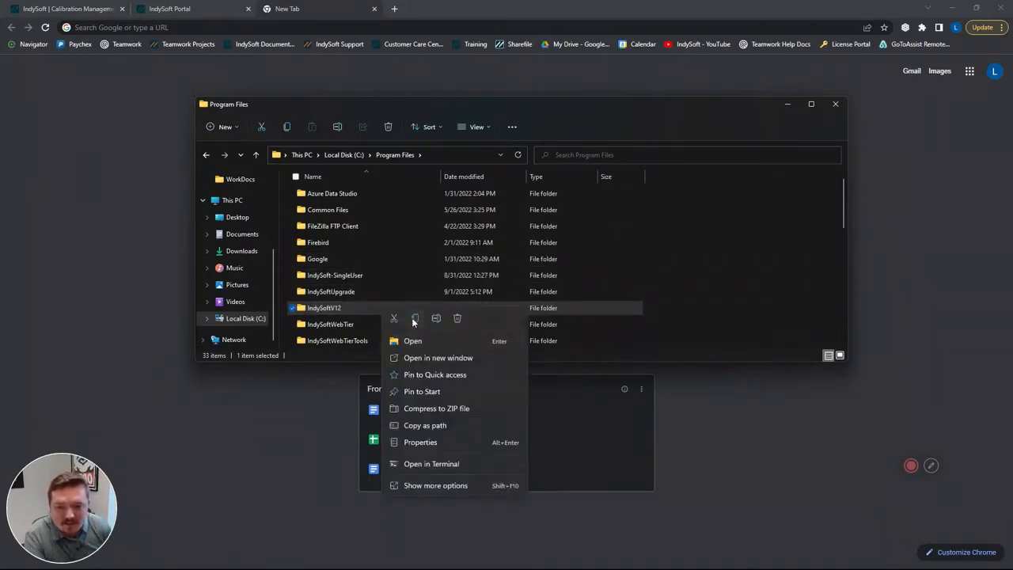
{"action": "left_click", "coordinate": [415, 318]}
{"action": "left_click", "coordinate": [237, 217]}
{"action": "right_click", "coordinate": [418, 224]}
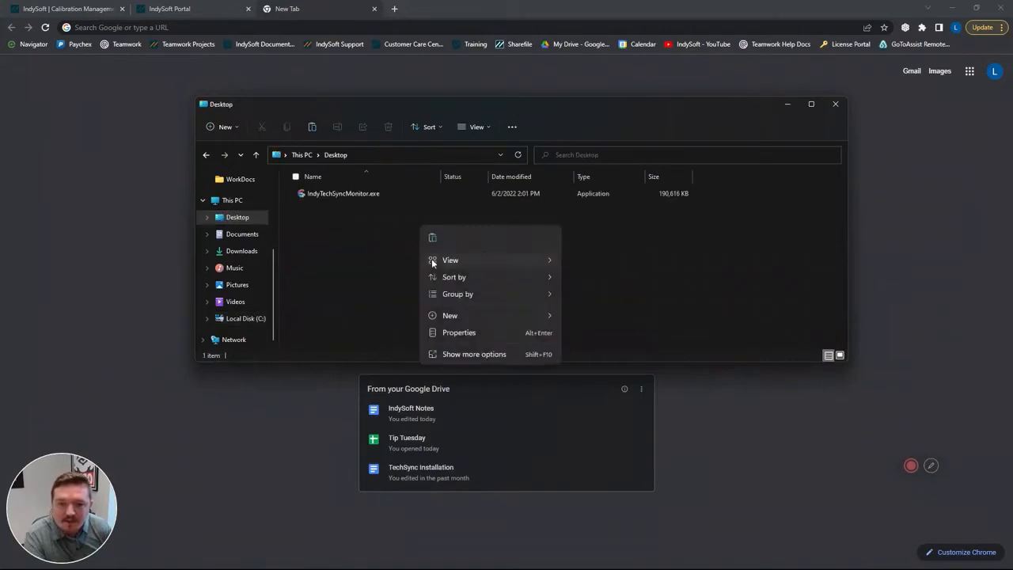
{"action": "left_click", "coordinate": [432, 238]}
{"action": "left_click", "coordinate": [475, 222]}
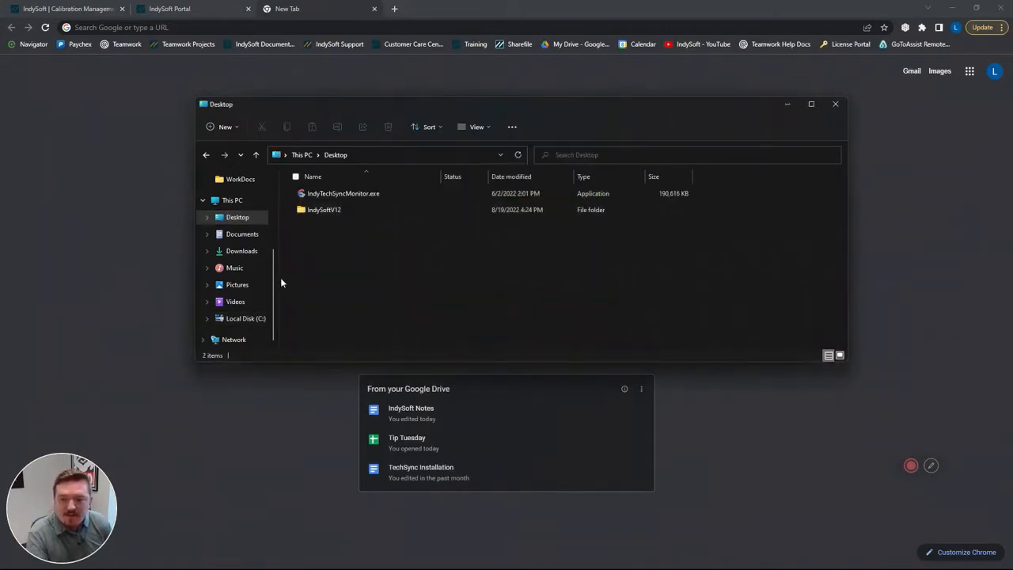
- Run IndySoft-2T-SQL-CLM-13.0.12-64.exe from Downloads and finish the setup with "No Database Server has been setup yet" enabled
{"action": "left_click", "coordinate": [252, 318]}
{"action": "left_click", "coordinate": [340, 290]}
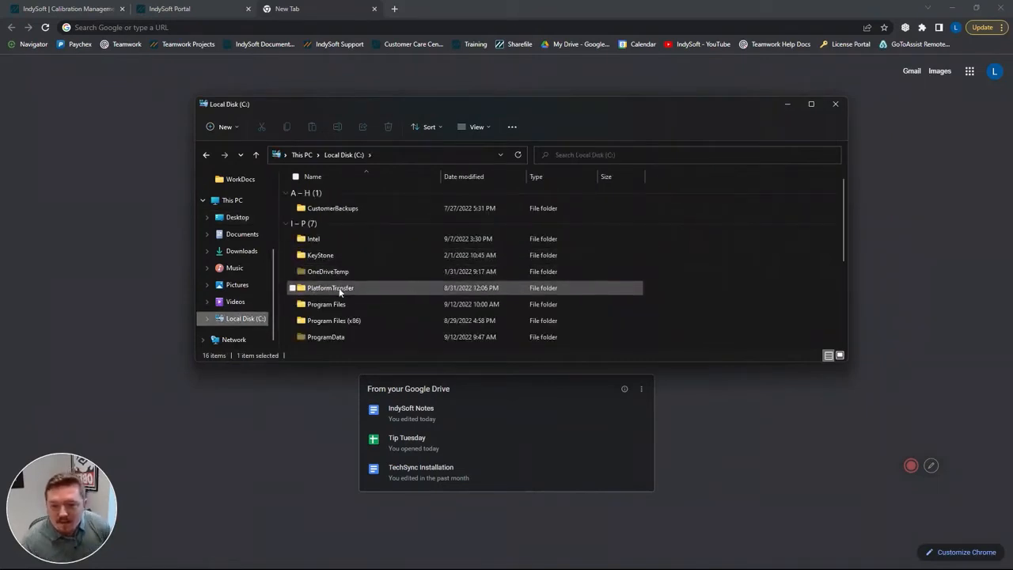
{"action": "double_click", "coordinate": [341, 290]}
{"action": "left_click", "coordinate": [253, 251]}
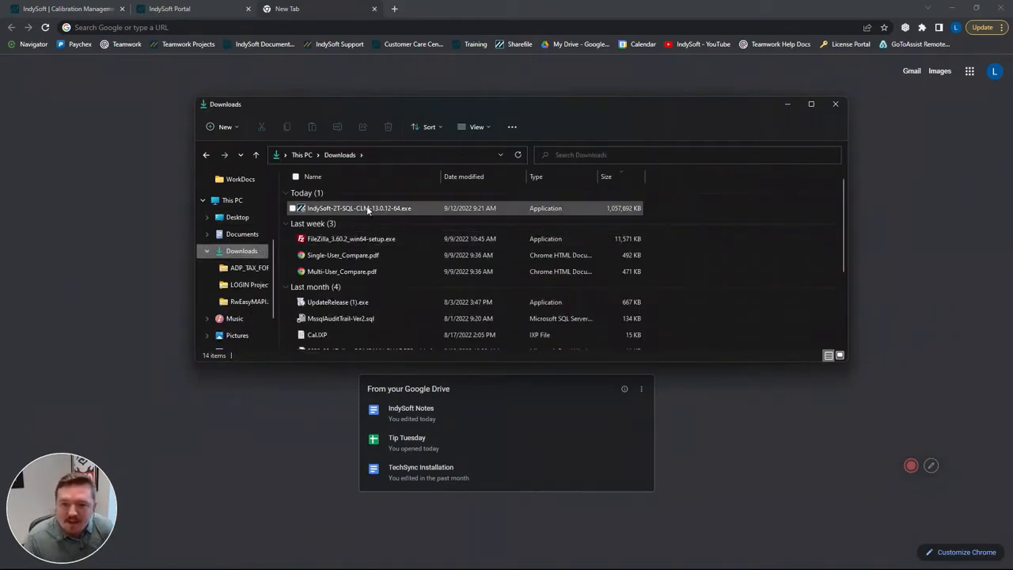
{"action": "left_click", "coordinate": [368, 209]}
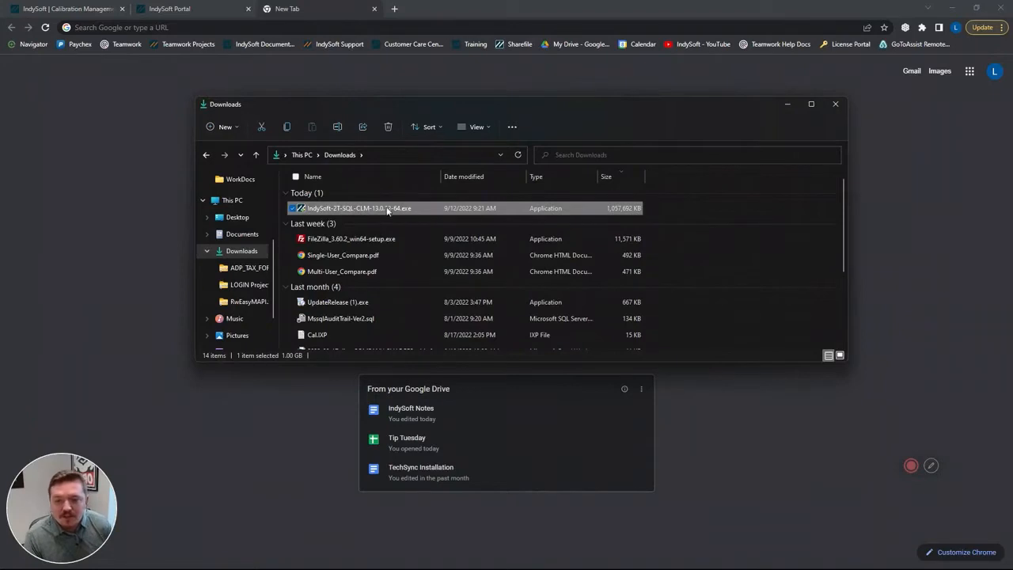
{"action": "double_click", "coordinate": [387, 210]}
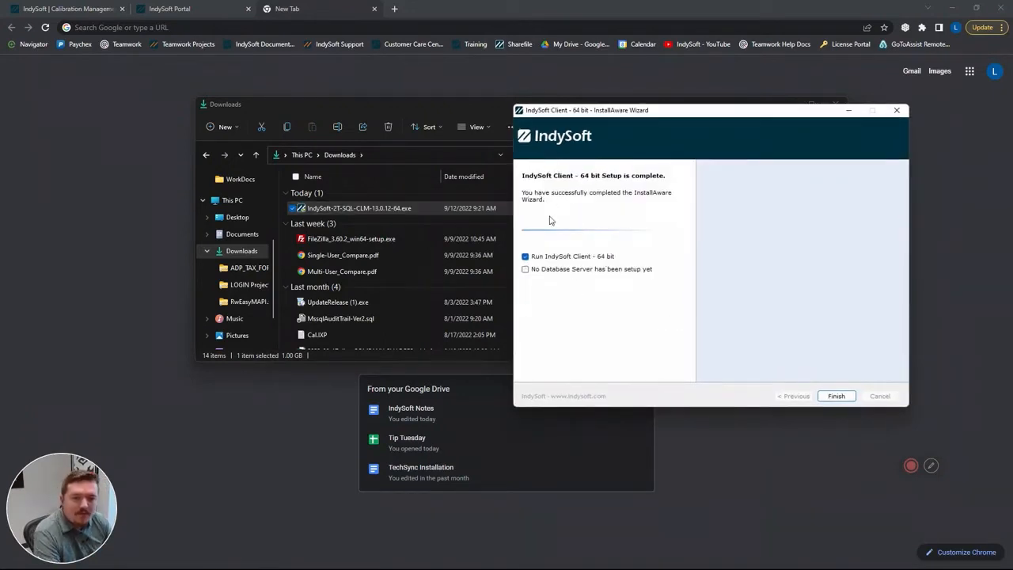
{"action": "left_click", "coordinate": [547, 270]}
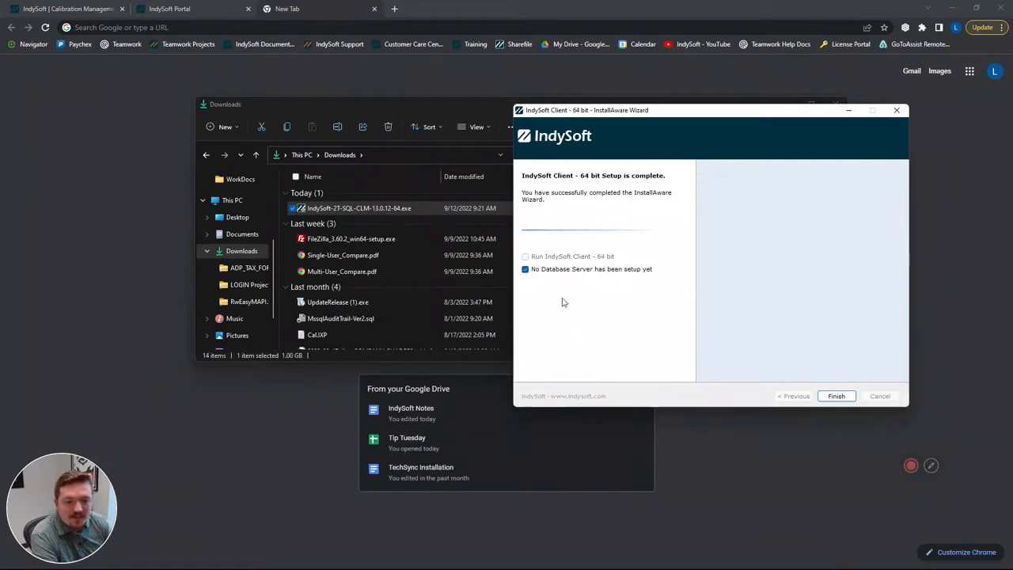
{"action": "left_click", "coordinate": [840, 398]}
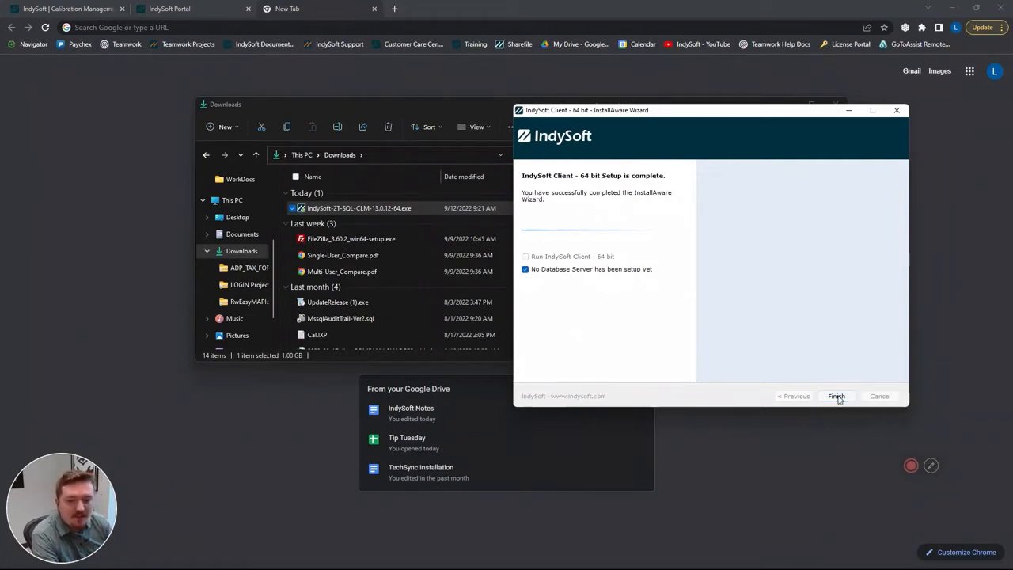
- Cut the IndySoftV12 folder from the Desktop
{"action": "scroll", "coordinate": [258, 269], "scroll_direction": "up", "scroll_amount": 1}
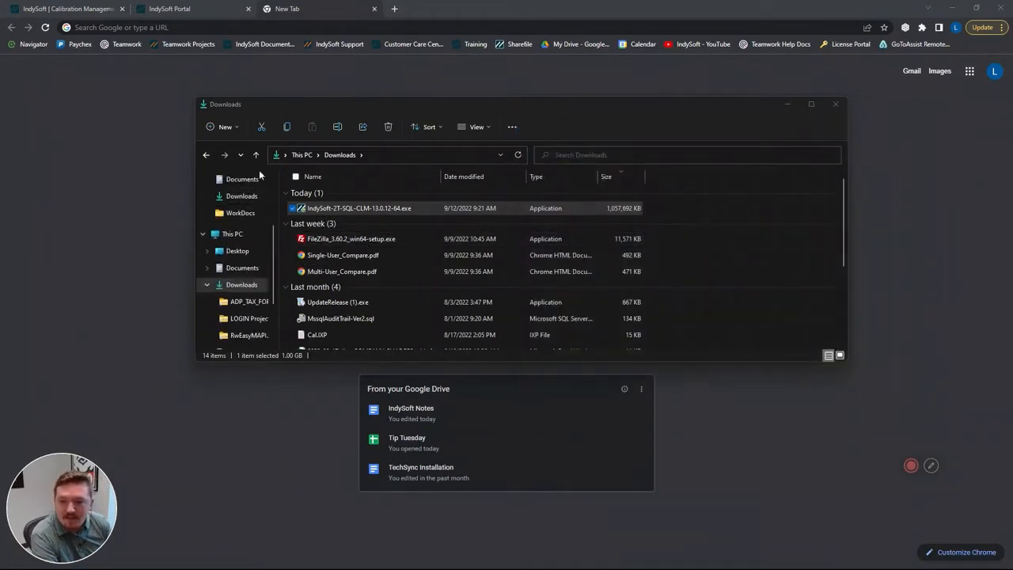
{"action": "left_click", "coordinate": [235, 234]}
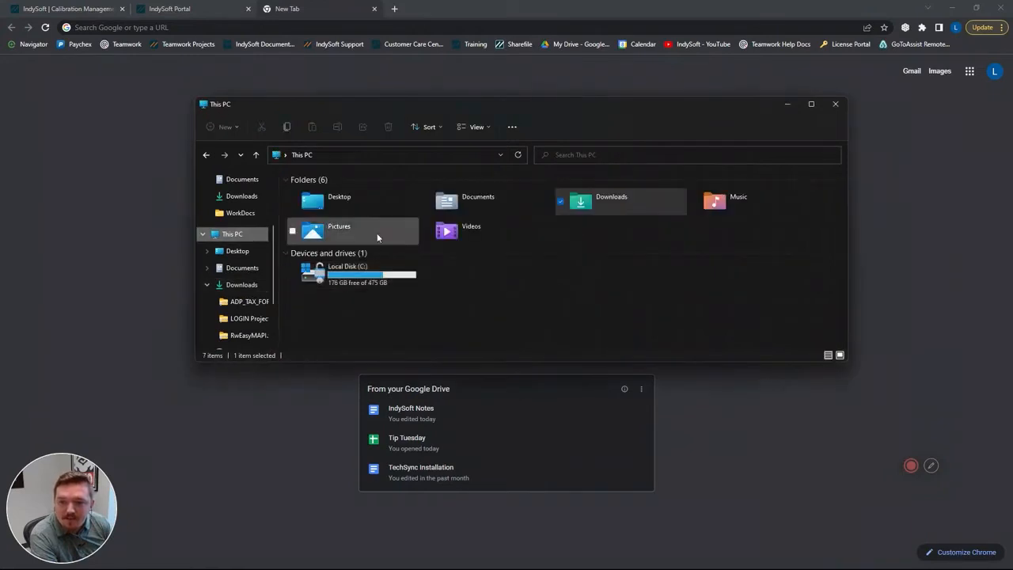
{"action": "left_click", "coordinate": [244, 253]}
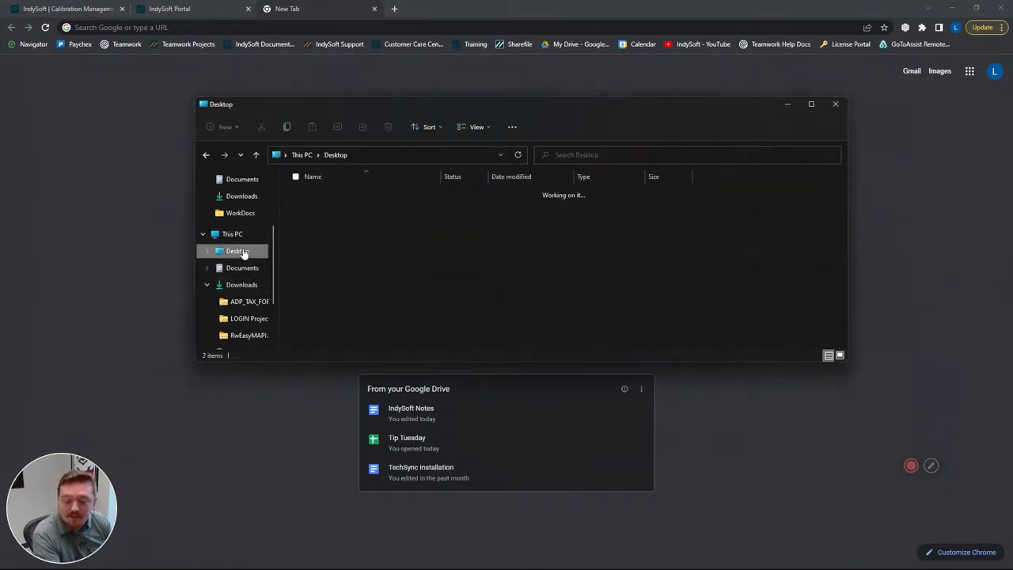
{"action": "left_click", "coordinate": [337, 194]}
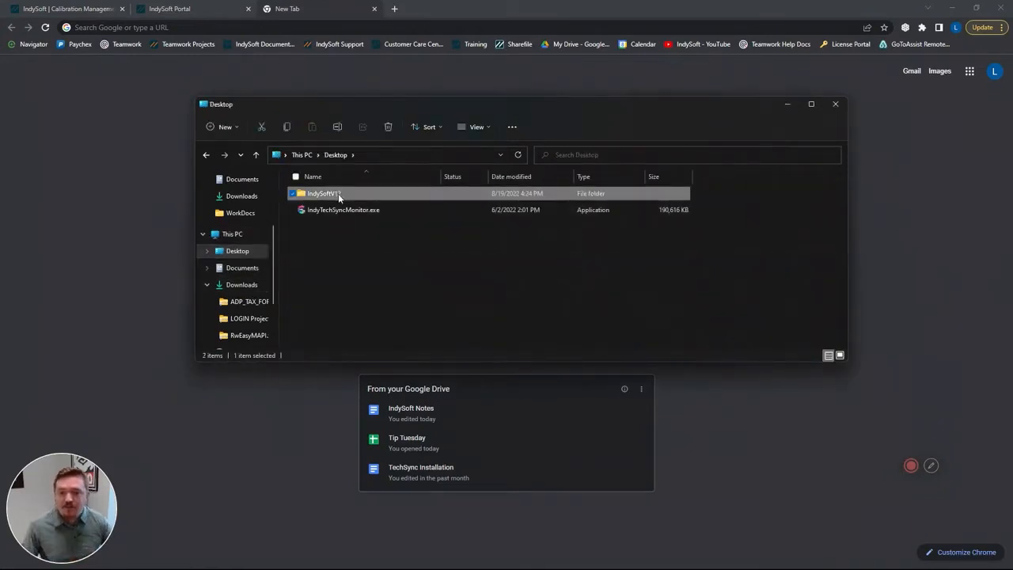
{"action": "right_click", "coordinate": [343, 197]}
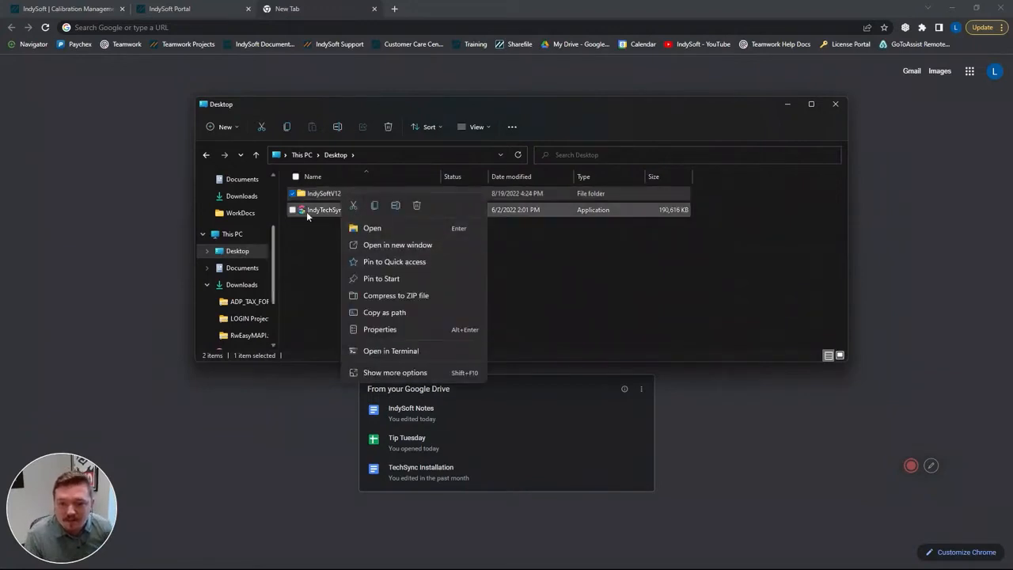
{"action": "key", "text": "Escape"}
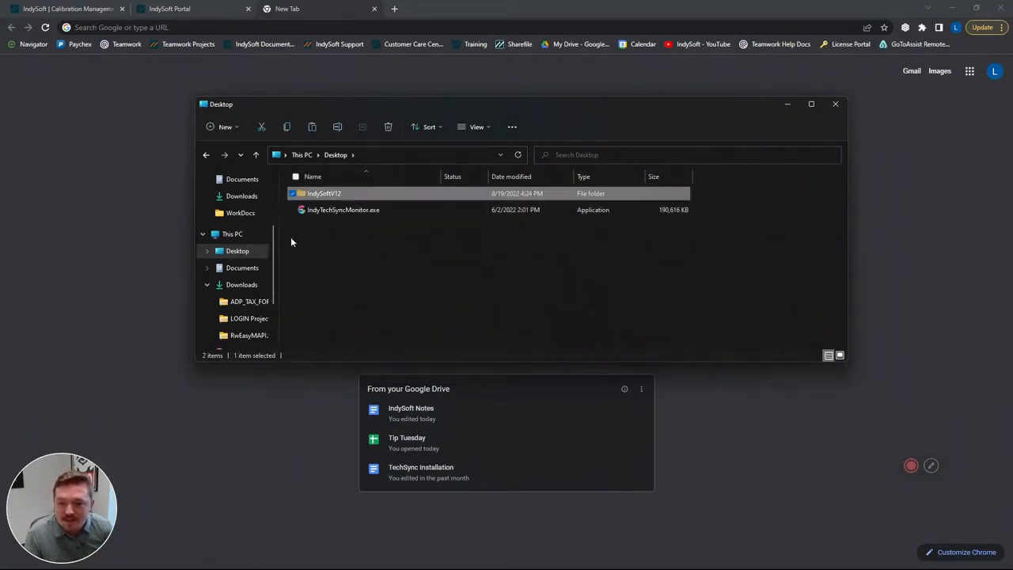
- Paste the IndySoftV12 folder into Program Files on Local Disk (C:), granting administrator permission for the move
{"action": "scroll", "coordinate": [251, 271], "scroll_direction": "down", "scroll_amount": 2}
{"action": "left_click", "coordinate": [252, 314]}
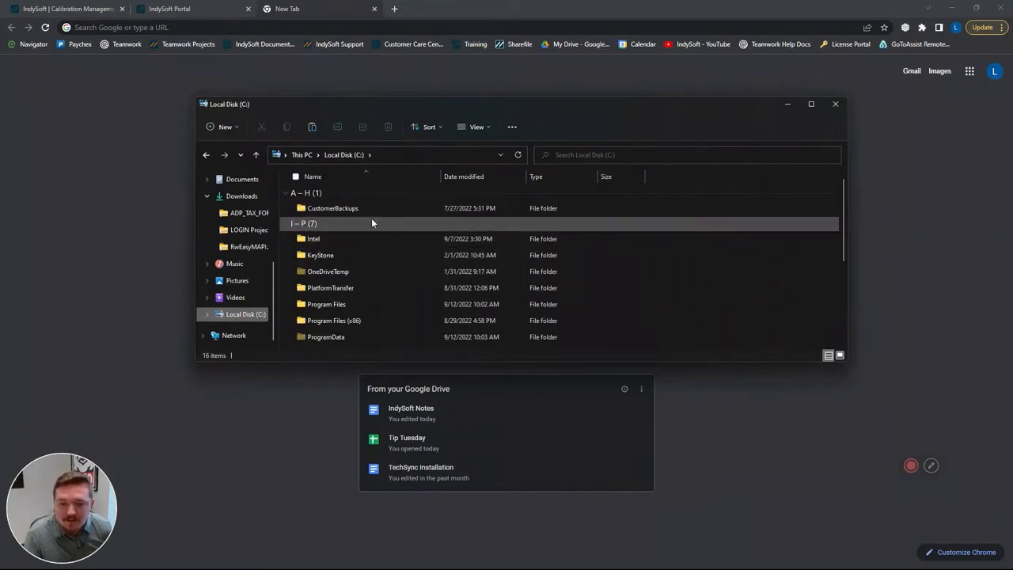
{"action": "double_click", "coordinate": [342, 304]}
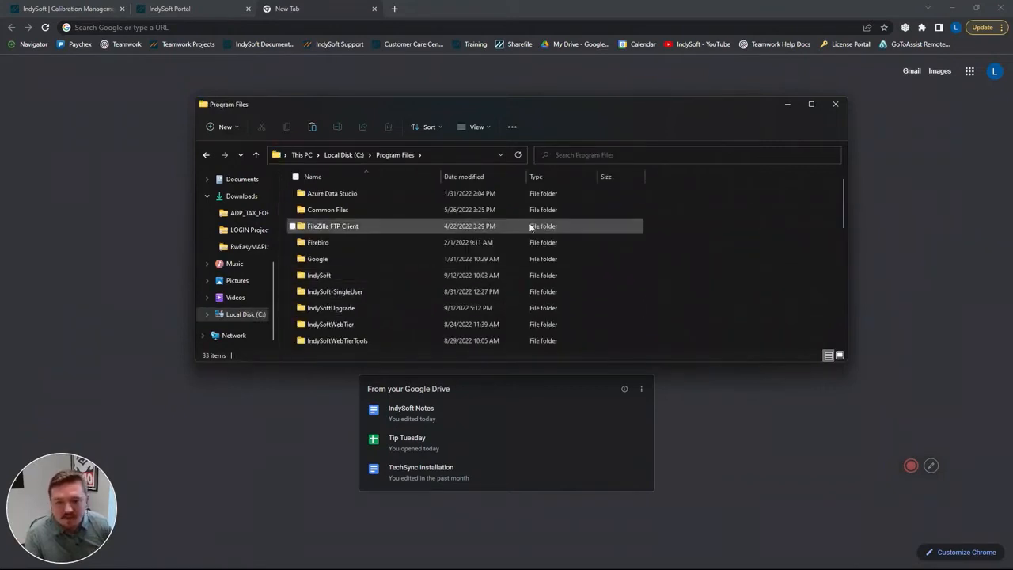
{"action": "scroll", "coordinate": [665, 231], "scroll_direction": "down", "scroll_amount": 2}
{"action": "scroll", "coordinate": [667, 235], "scroll_direction": "up", "scroll_amount": 2}
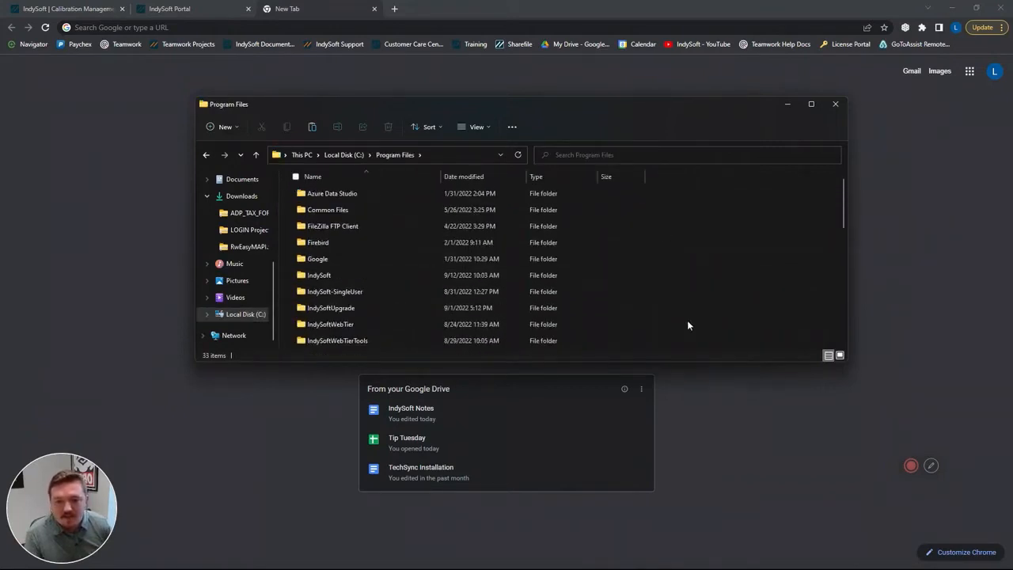
{"action": "right_click", "coordinate": [685, 248]}
{"action": "left_click", "coordinate": [700, 256]}
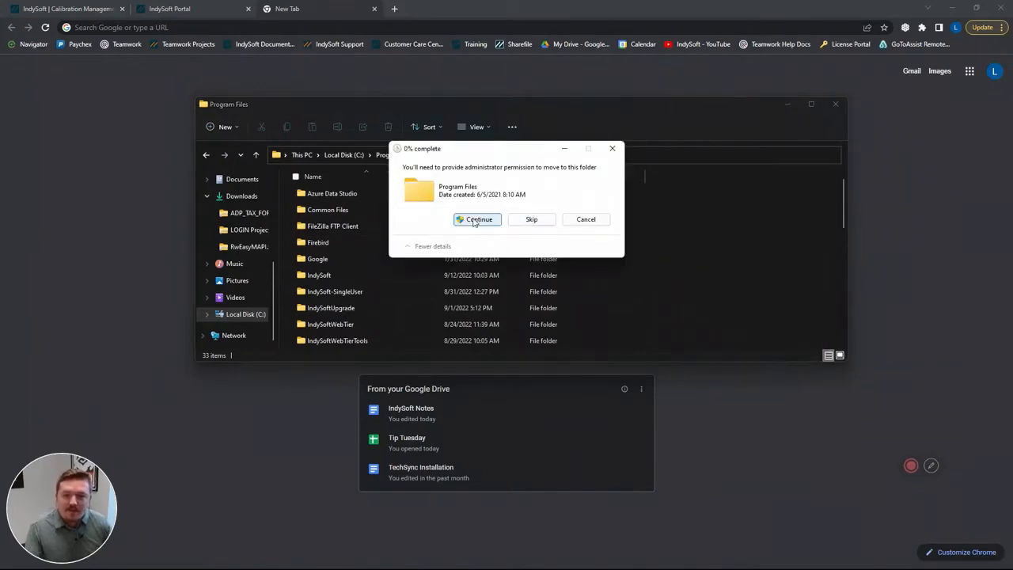
{"action": "left_click", "coordinate": [476, 220]}
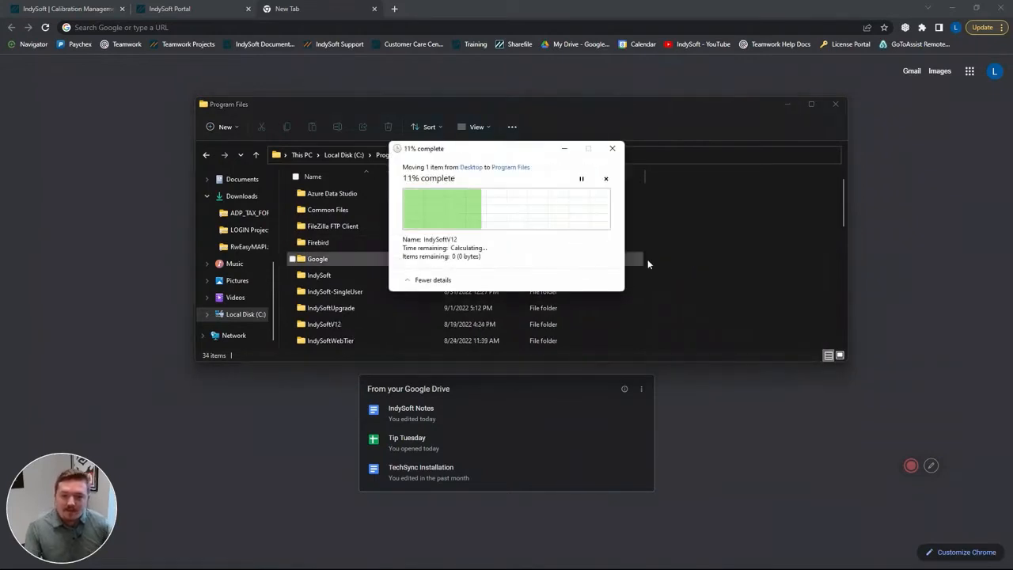
{"action": "left_click", "coordinate": [345, 325]}
{"action": "left_click", "coordinate": [380, 327]}
- Open the newly installed IndySoft folder in Program Files
{"action": "scroll", "coordinate": [374, 294], "scroll_direction": "down", "scroll_amount": 2}
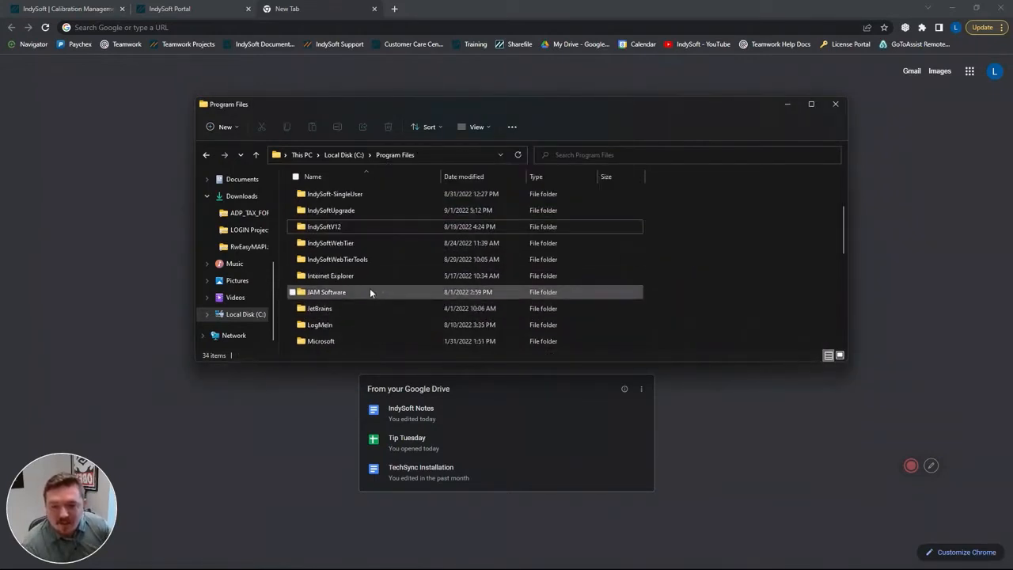
{"action": "scroll", "coordinate": [345, 217], "scroll_direction": "up", "scroll_amount": 2}
{"action": "left_click", "coordinate": [334, 276]}
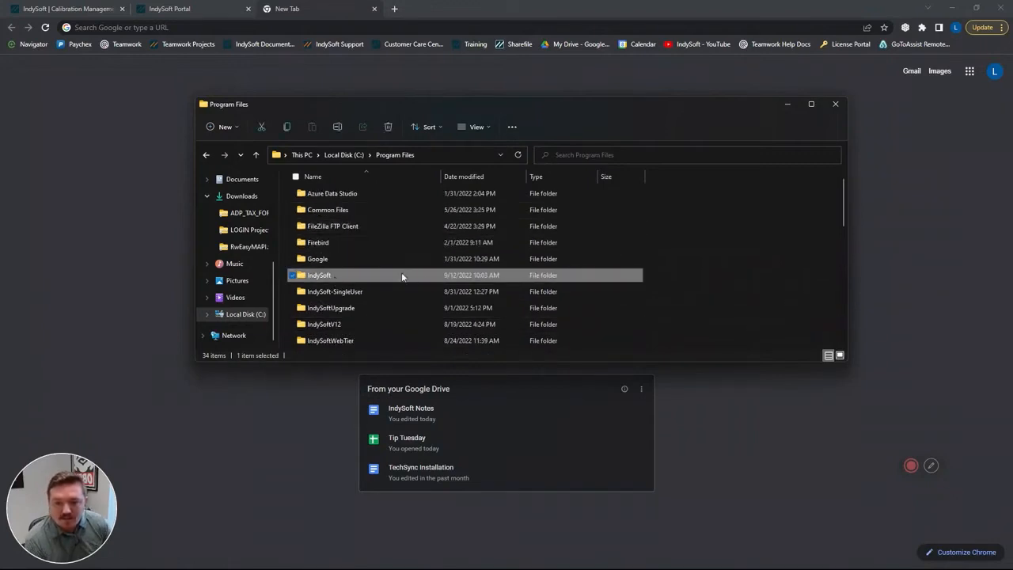
{"action": "double_click", "coordinate": [348, 276]}
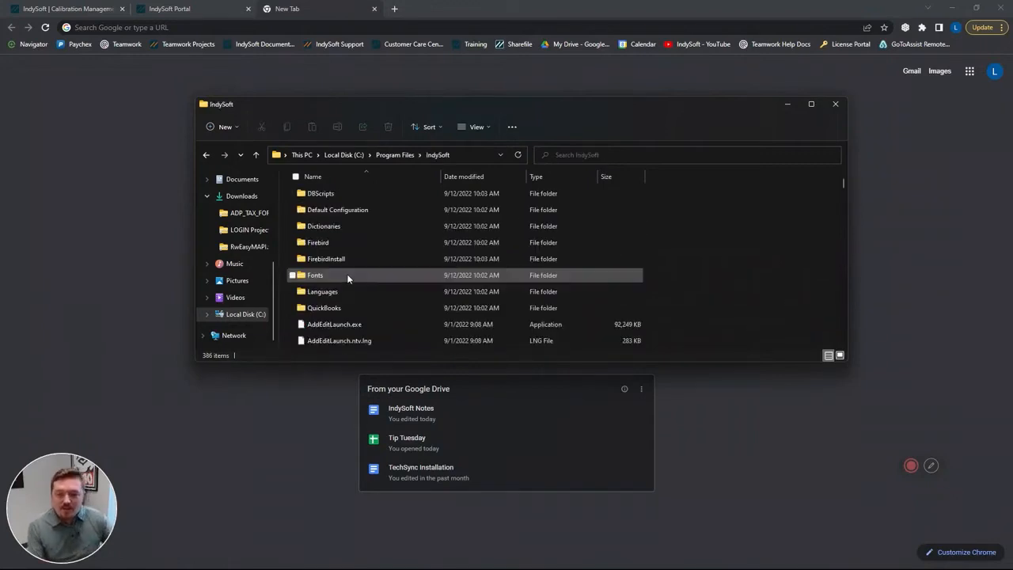
- Search the IndySoft folder for "database" and run DatabaseSettings.exe
{"action": "left_click", "coordinate": [640, 157]}
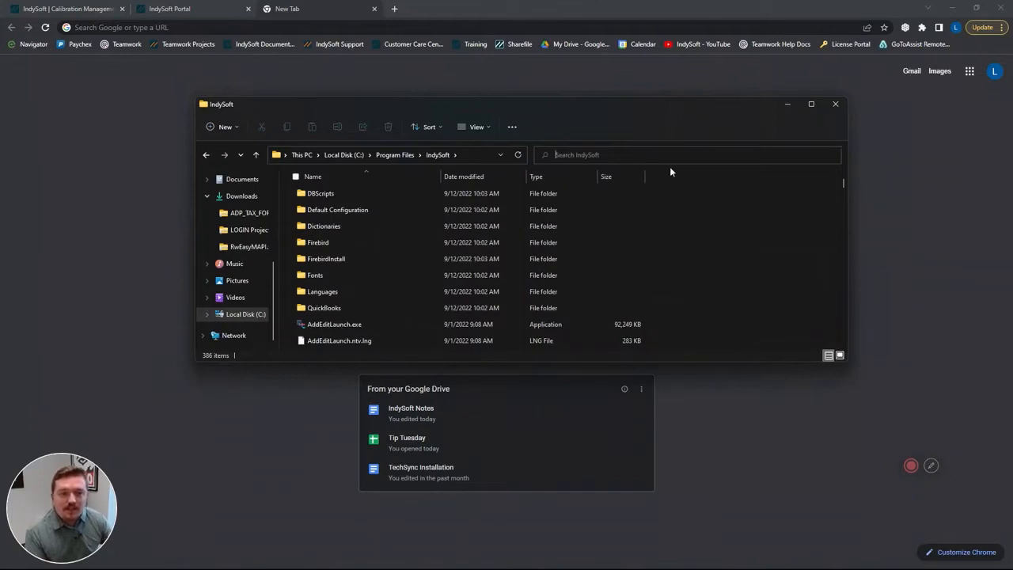
{"action": "scroll", "coordinate": [395, 283], "scroll_direction": "down", "scroll_amount": 1}
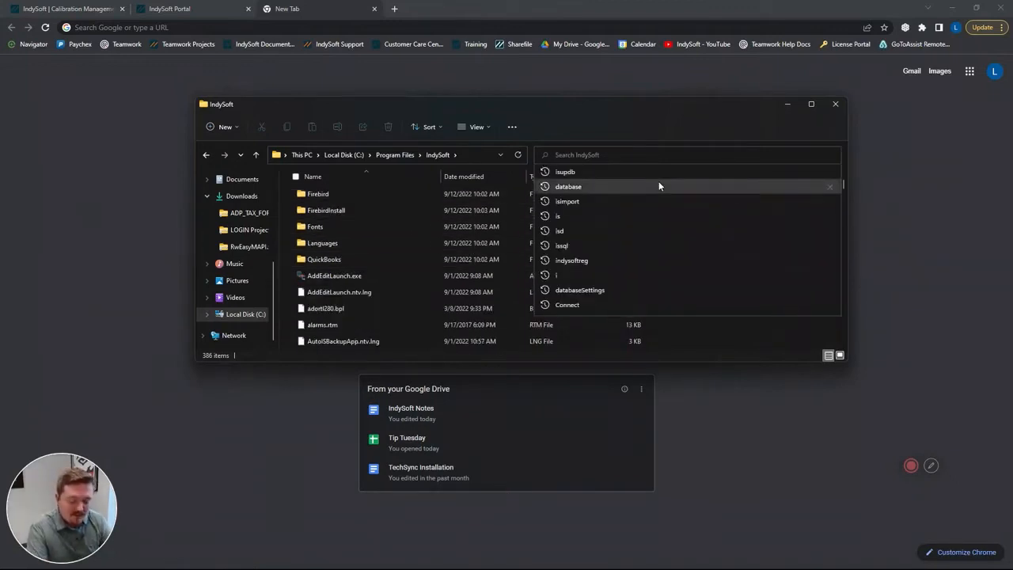
{"action": "type", "text": "database"}
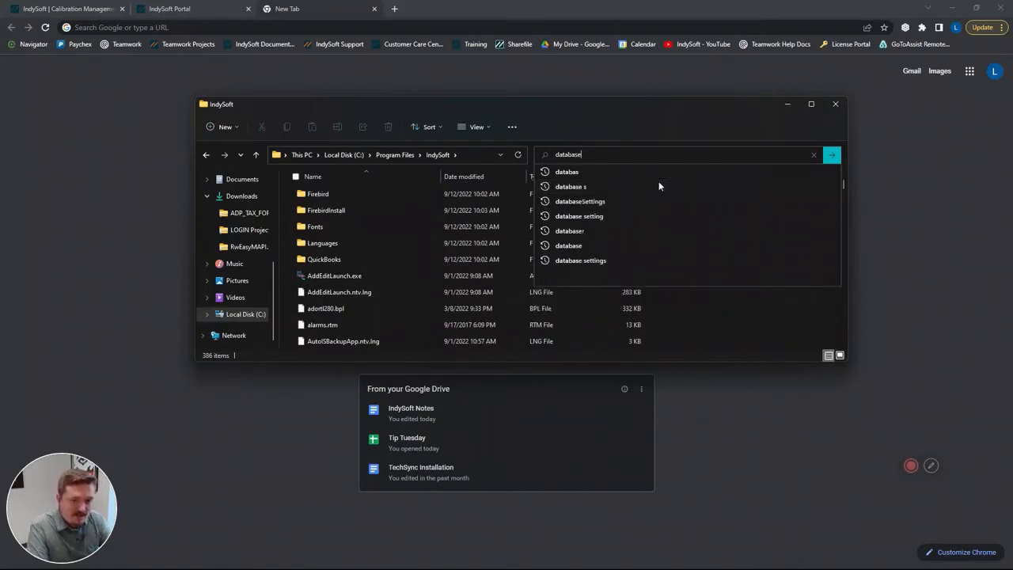
{"action": "key", "text": "Return"}
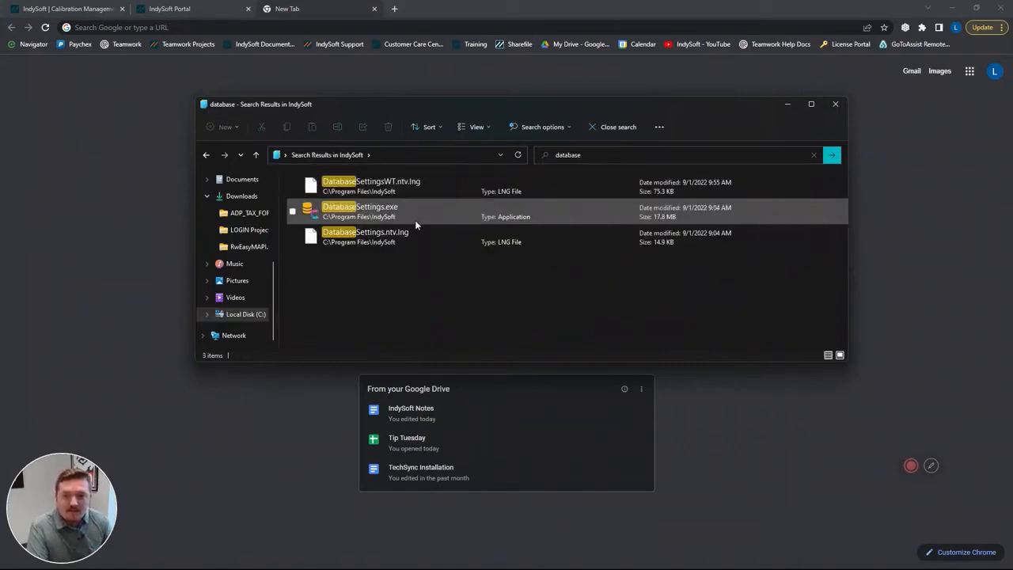
{"action": "double_click", "coordinate": [427, 215]}
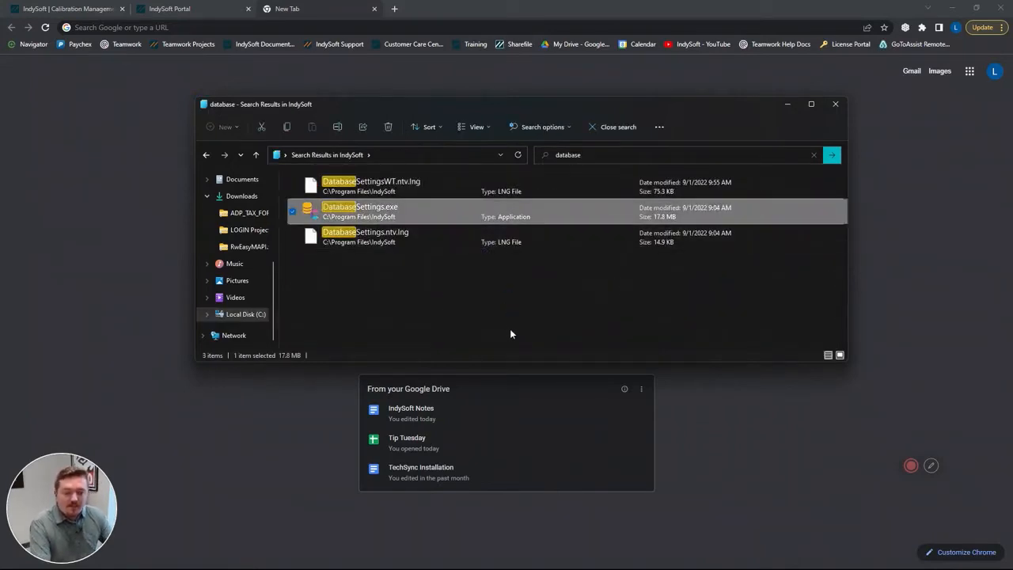
- Set the MSSQL database name to TestDatabase and check the server name, database user ID and database password fields
{"action": "left_click_drag", "start_coordinate": [510, 205], "coordinate": [354, 194]}
{"action": "type", "text": "TestDatabase"}
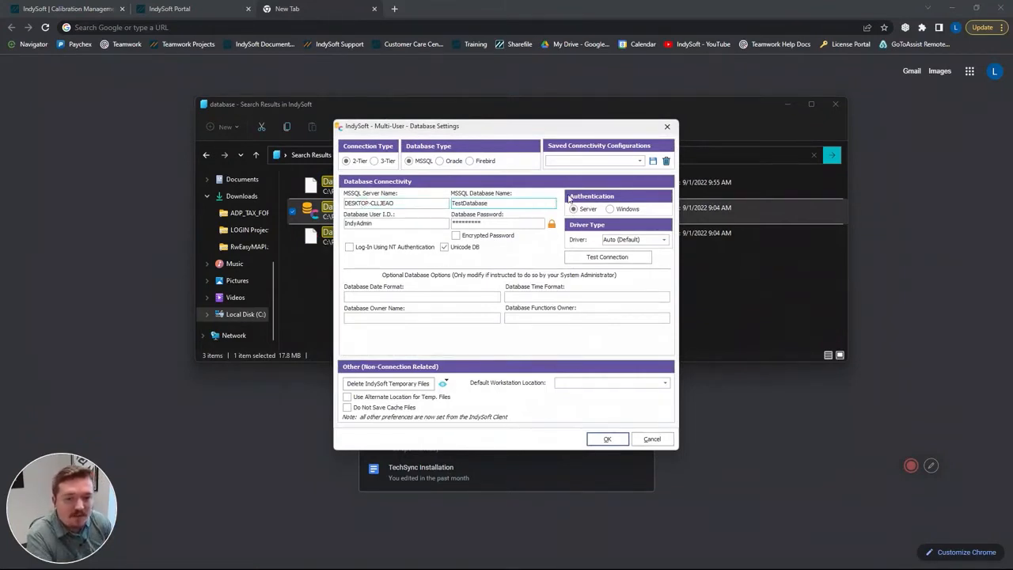
{"action": "left_click_drag", "start_coordinate": [402, 224], "coordinate": [345, 225]}
{"action": "left_click_drag", "start_coordinate": [516, 223], "coordinate": [436, 224]}
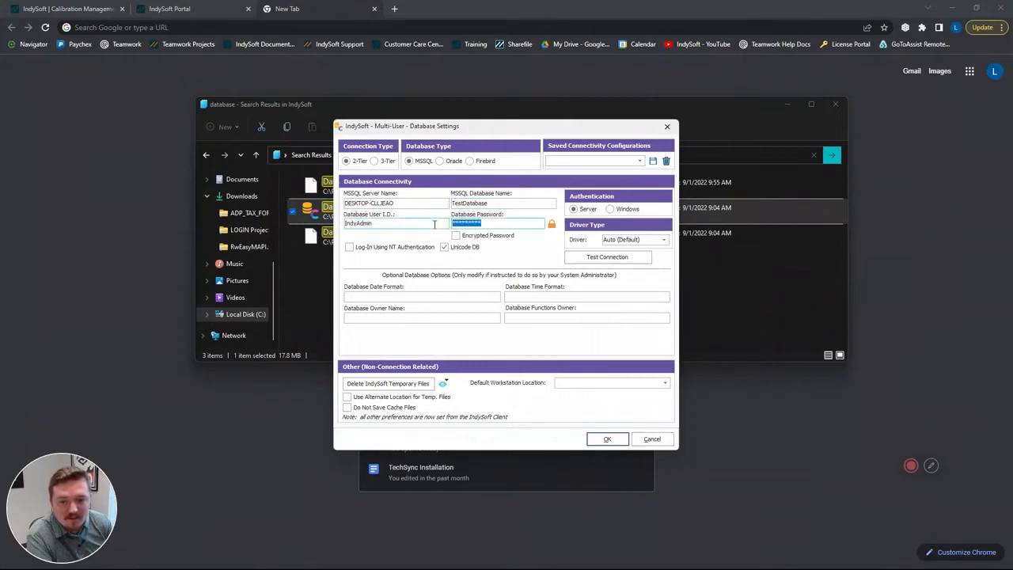
{"action": "double_click", "coordinate": [400, 208]}
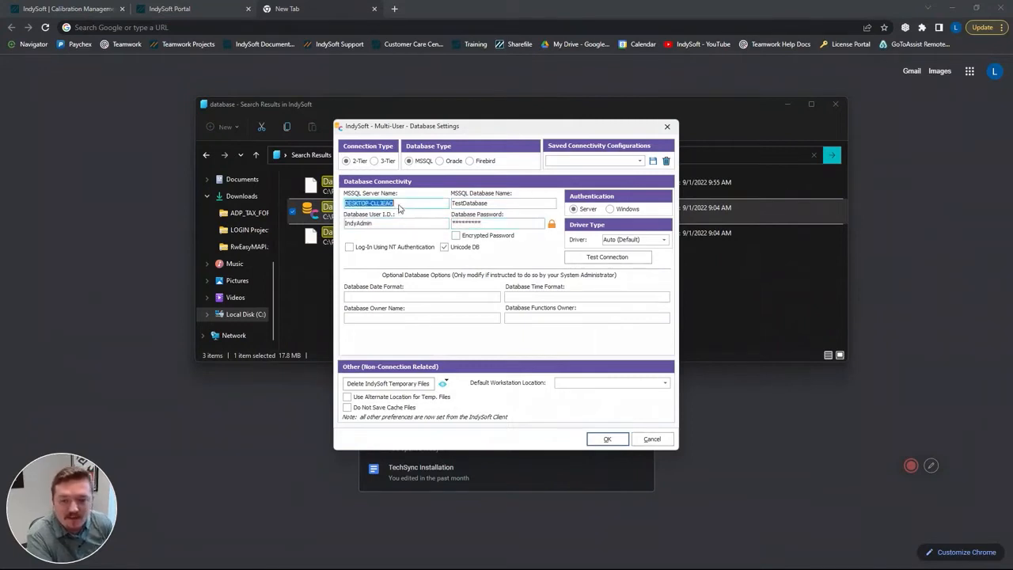
- Test the connection to TestDatabase and save the database settings
{"action": "left_click", "coordinate": [592, 257]}
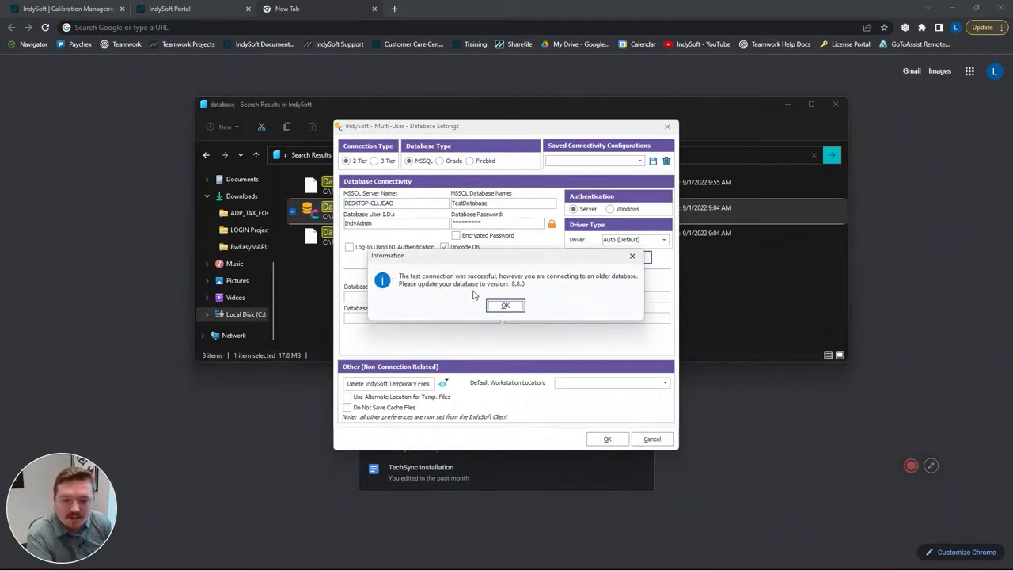
{"action": "left_click", "coordinate": [505, 305]}
{"action": "left_click", "coordinate": [608, 438]}
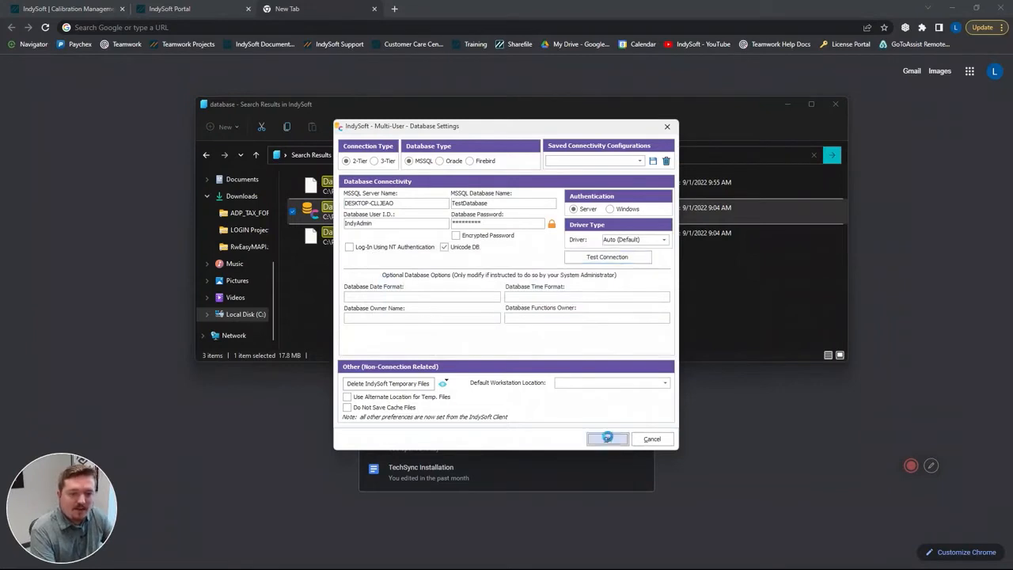
- Search the IndySoft folder for "isupdb" and run isupdb.exe
{"action": "type", "text": "isupdb"}
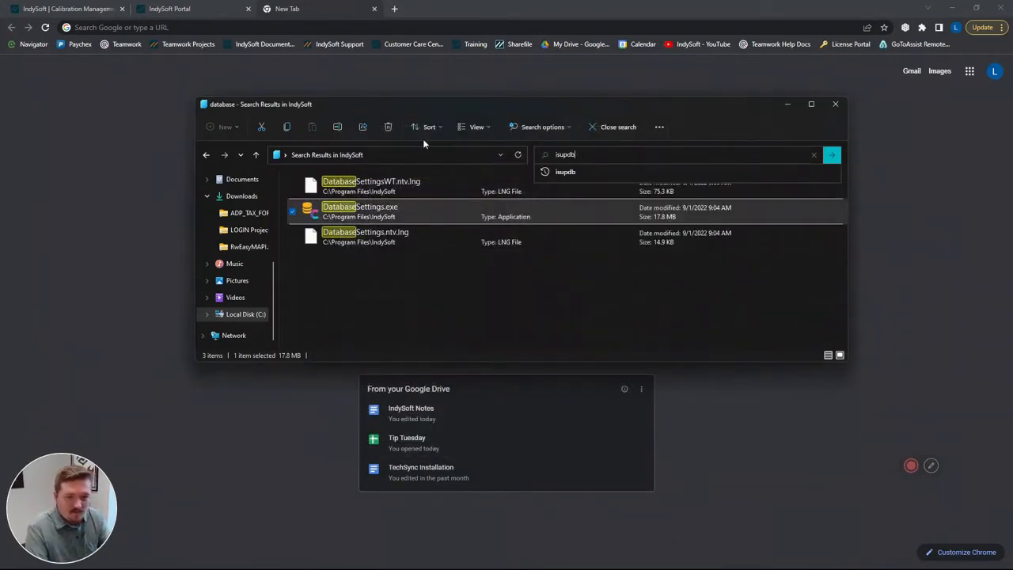
{"action": "key", "text": "Return"}
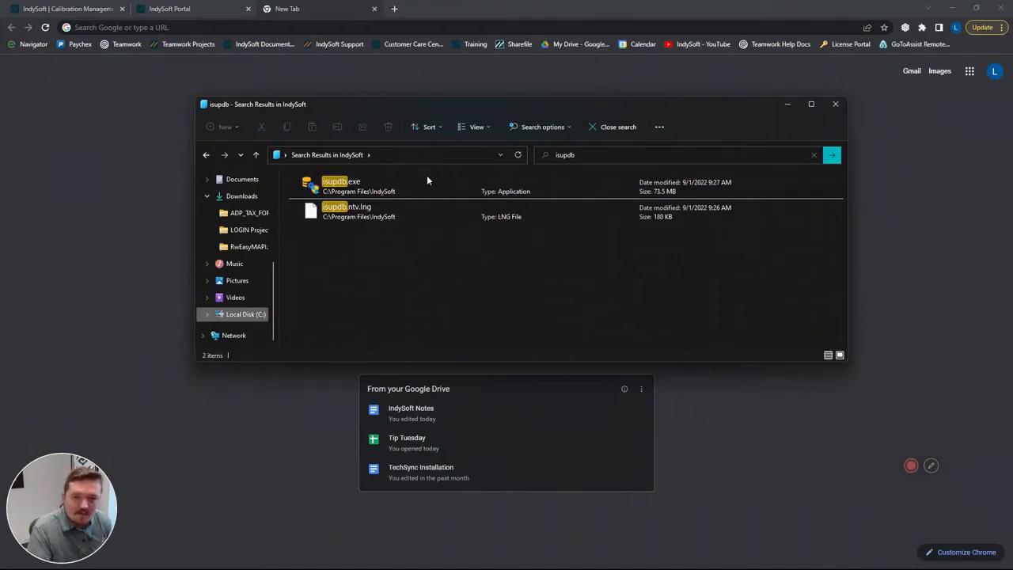
{"action": "left_click", "coordinate": [422, 188]}
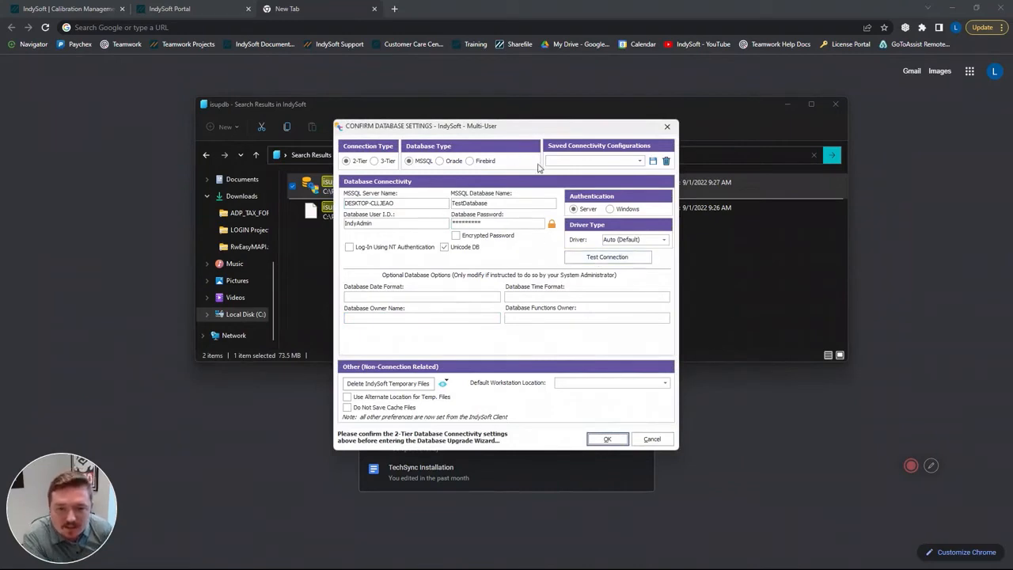
- Check the server and database names for the upgrade, test the connection, and accept the database settings
{"action": "left_click", "coordinate": [420, 203]}
{"action": "left_click_drag", "start_coordinate": [421, 203], "coordinate": [328, 204]}
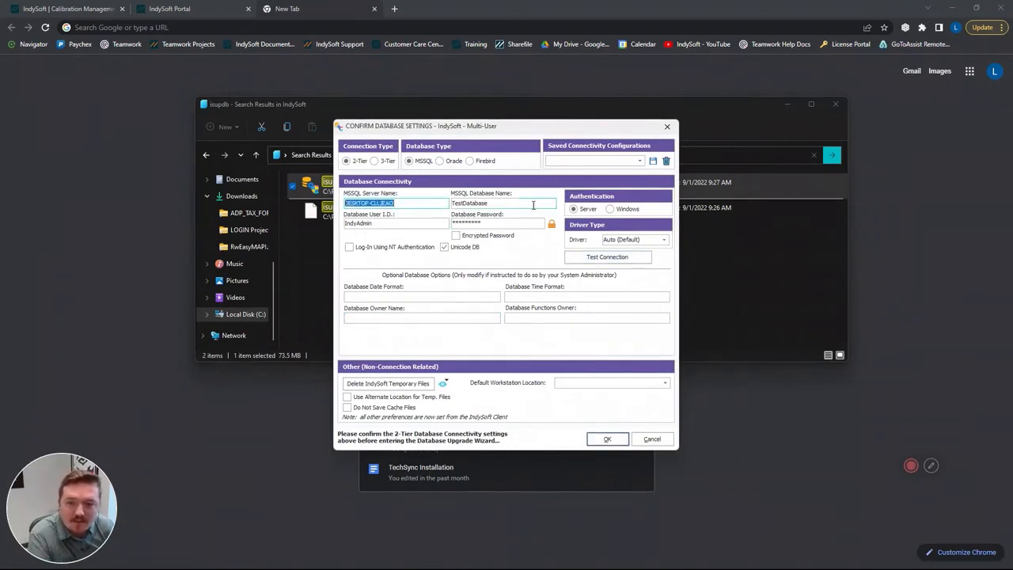
{"action": "left_click_drag", "start_coordinate": [526, 205], "coordinate": [428, 203]}
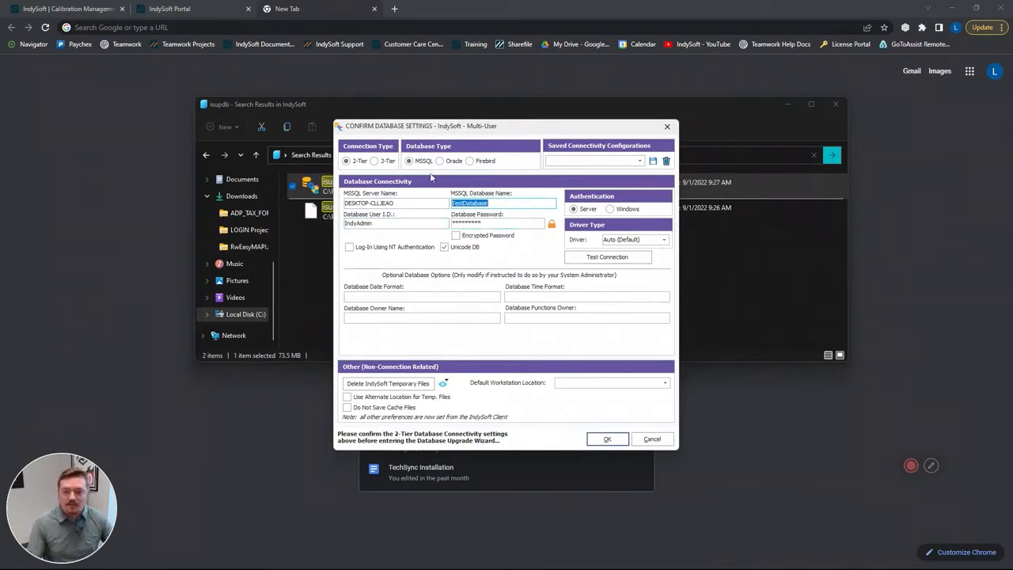
{"action": "left_click", "coordinate": [609, 256]}
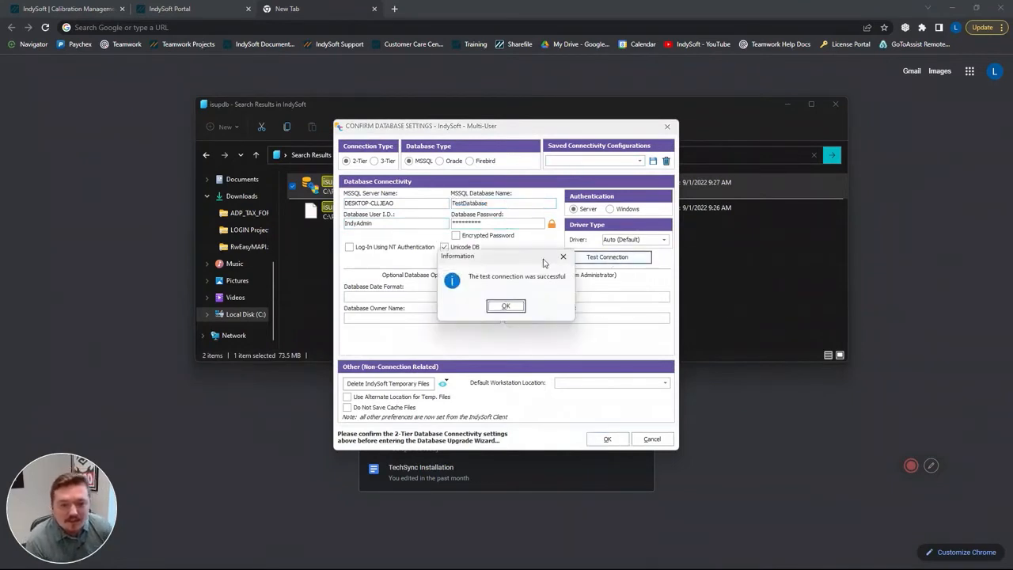
{"action": "left_click_drag", "start_coordinate": [453, 258], "coordinate": [468, 236]}
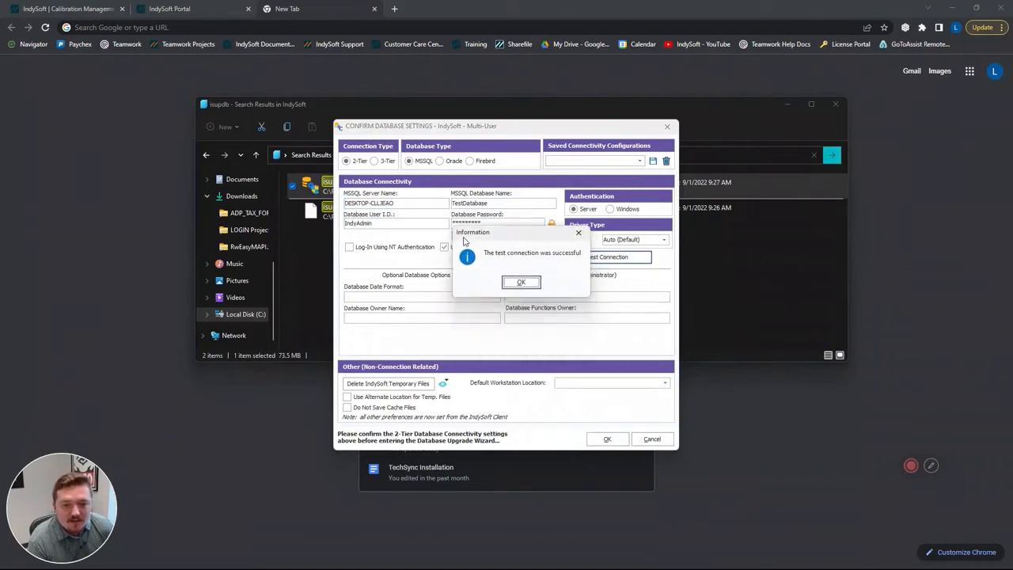
{"action": "left_click", "coordinate": [519, 283]}
{"action": "left_click", "coordinate": [607, 439]}
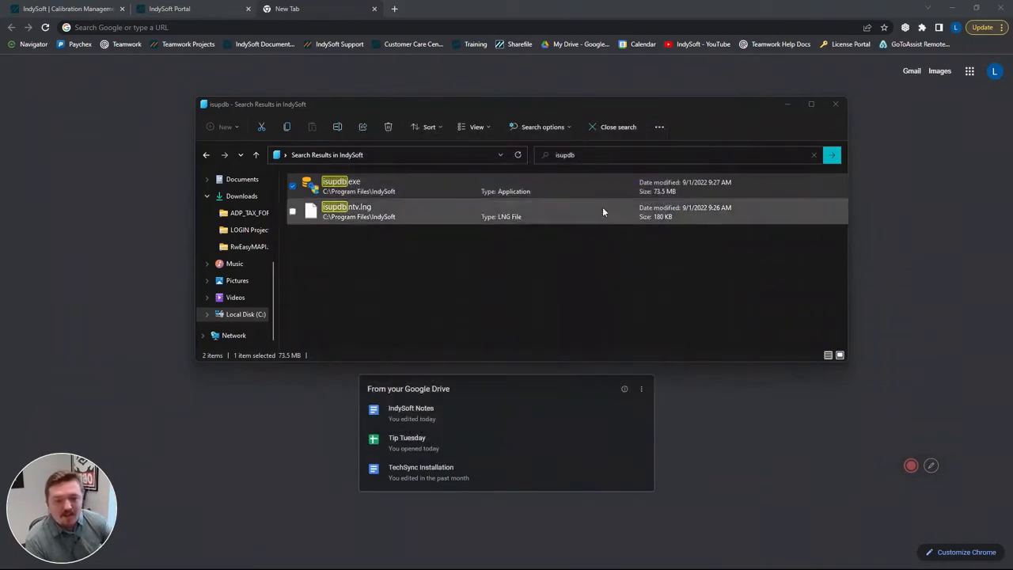
- Sign in to the database upgrade wizard as the INDYSOFT user with the account password
{"action": "type", "text": "INDYSOFT"}
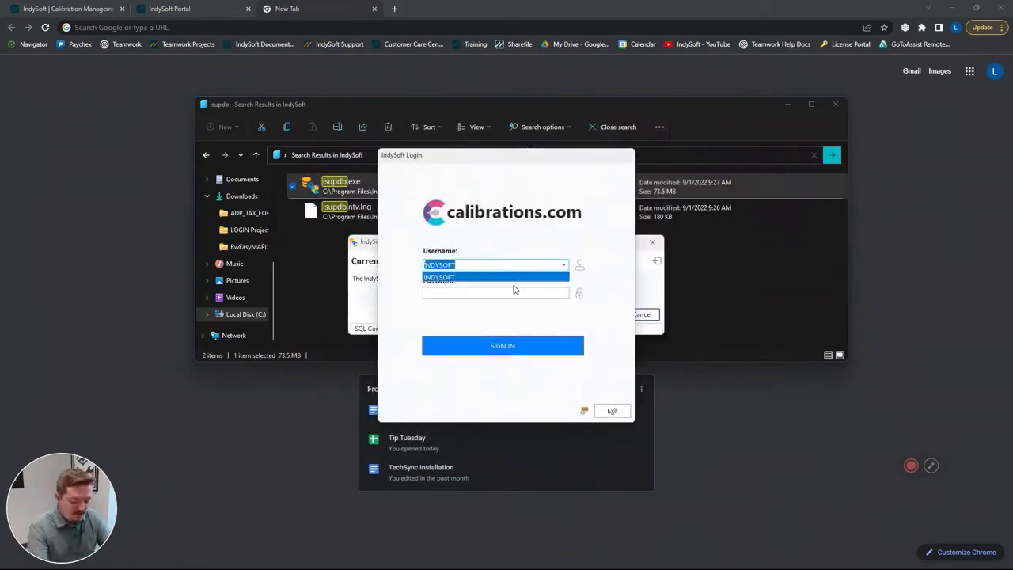
{"action": "key", "text": "Tab"}
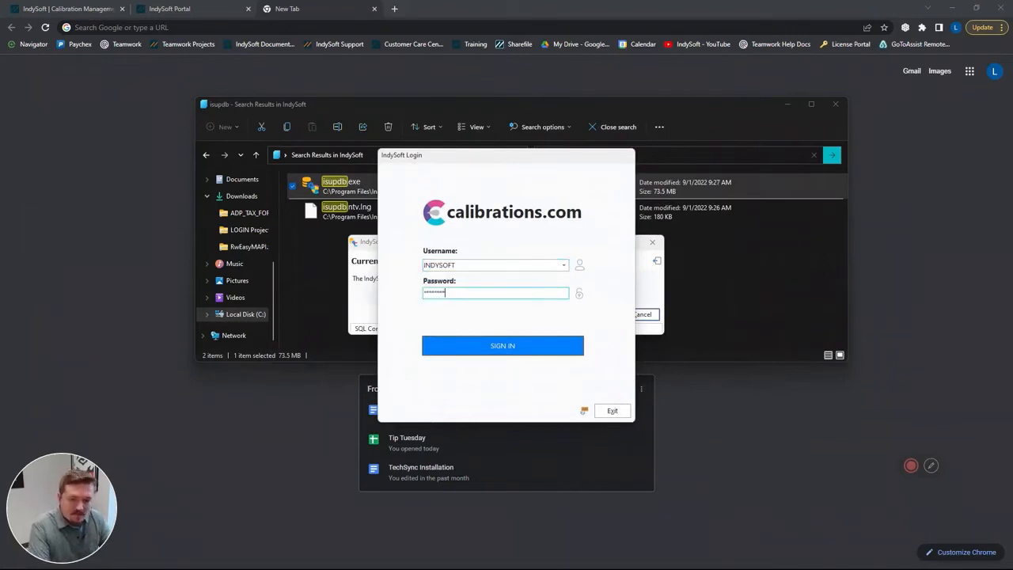
{"action": "key", "text": "Return"}
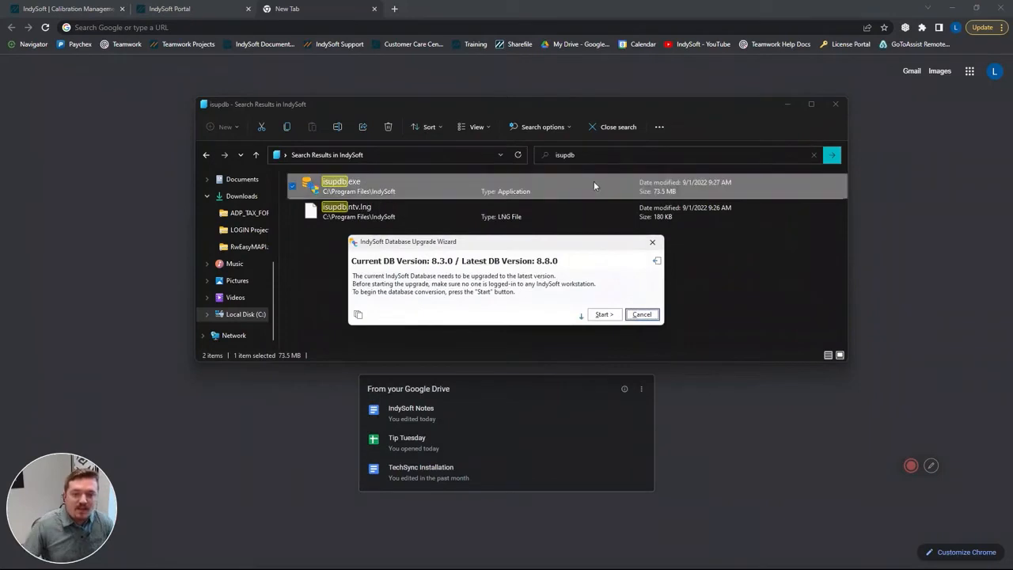
- Run the IndySoft database upgrade to version 8.8.0 and dismiss the completion message
{"action": "left_click", "coordinate": [603, 314]}
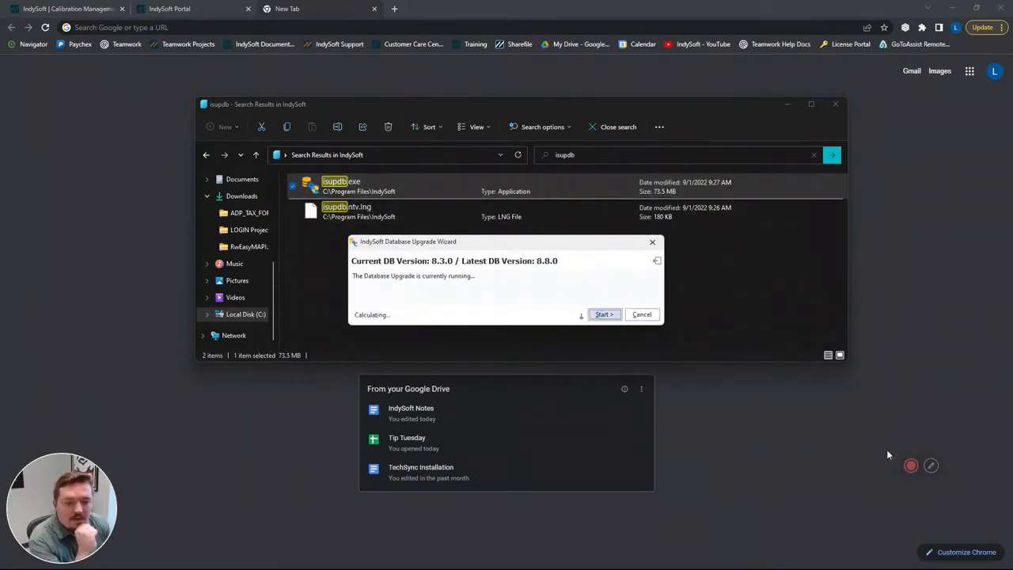
{"action": "mouse_move", "coordinate": [911, 465]}
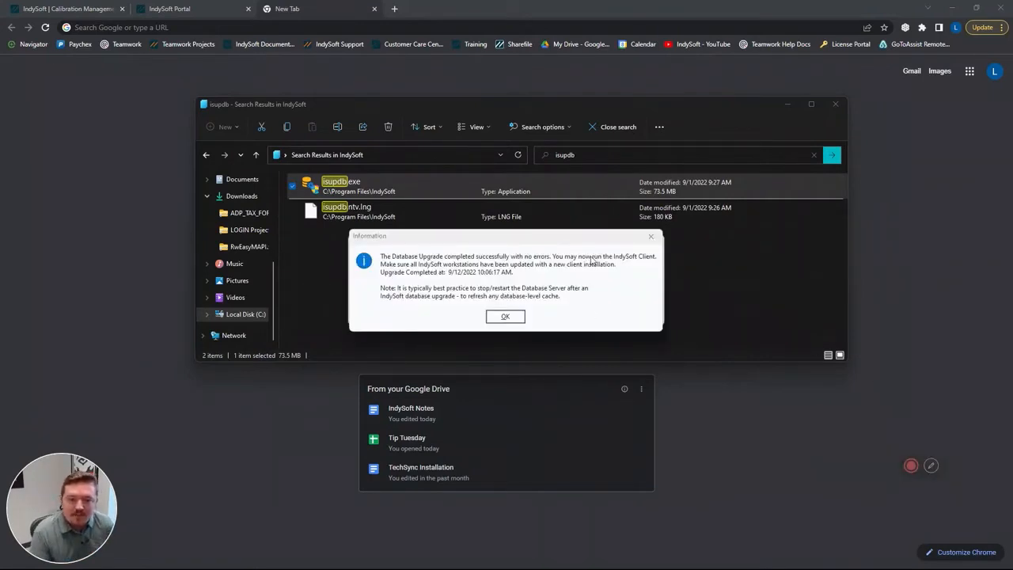
{"action": "left_click", "coordinate": [504, 317]}
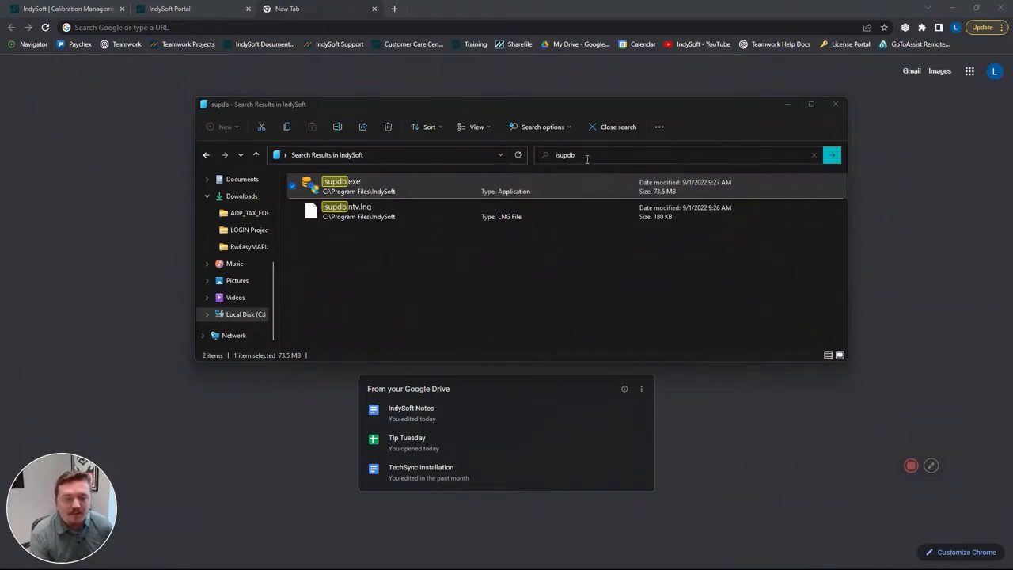
- Return to the full IndySoft folder listing and look through its files and subfolders
{"action": "left_click", "coordinate": [524, 289]}
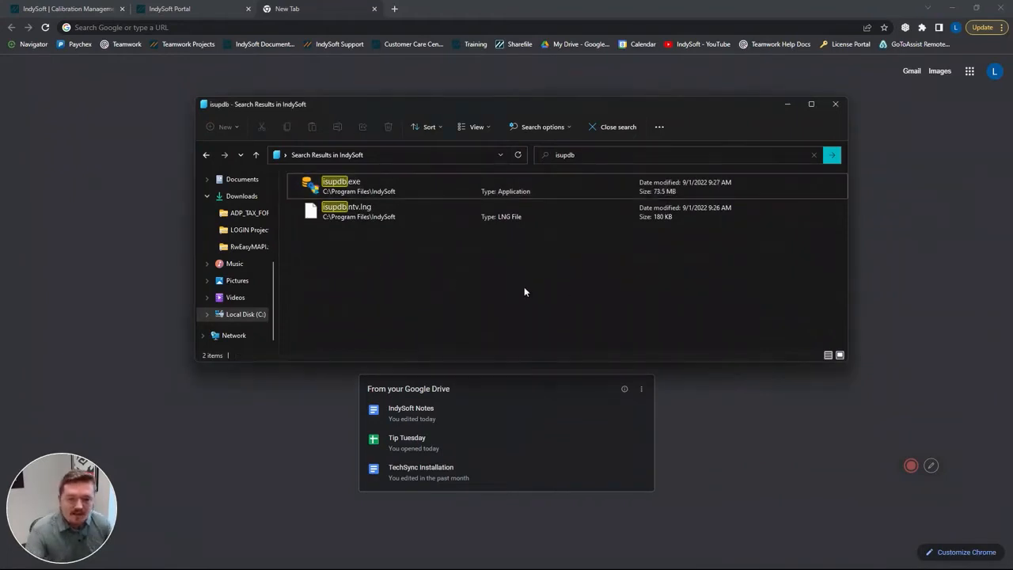
{"action": "key", "text": "alt+Left"}
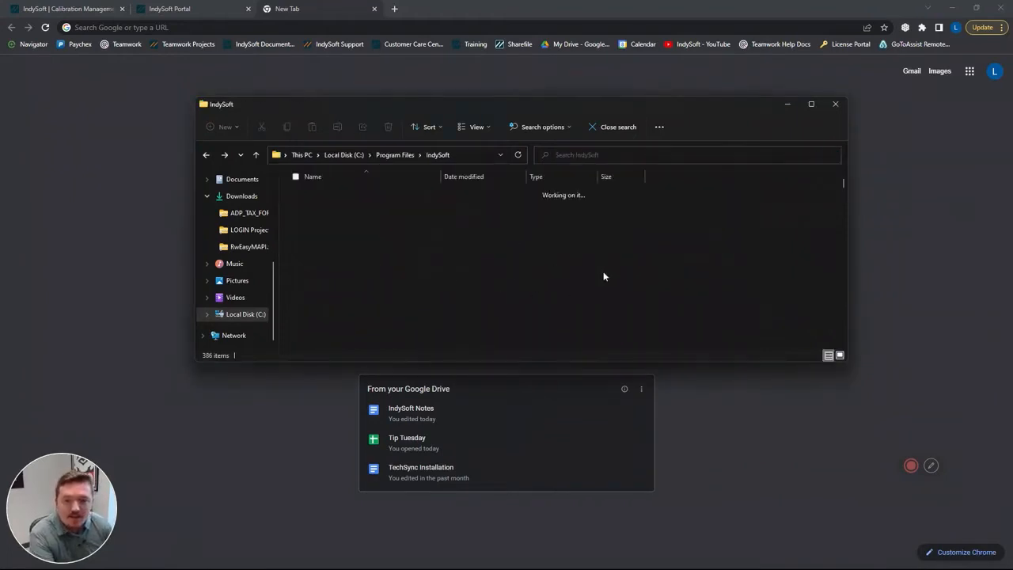
{"action": "scroll", "coordinate": [408, 248], "scroll_direction": "down", "scroll_amount": 2}
{"action": "scroll", "coordinate": [370, 228], "scroll_direction": "up", "scroll_amount": 2}
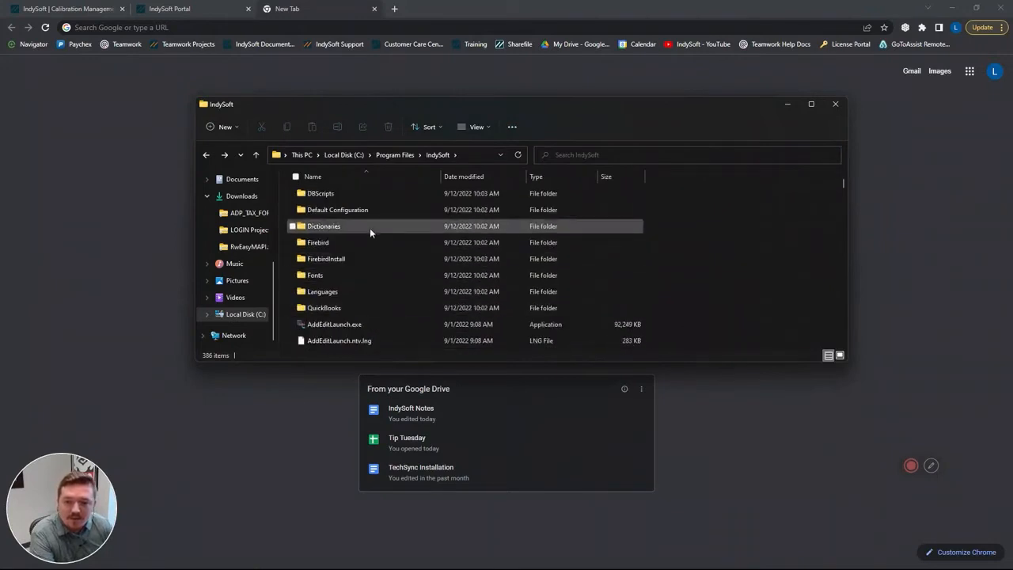
{"action": "scroll", "coordinate": [389, 269], "scroll_direction": "down", "scroll_amount": 1}
{"action": "scroll", "coordinate": [390, 272], "scroll_direction": "up", "scroll_amount": 1}
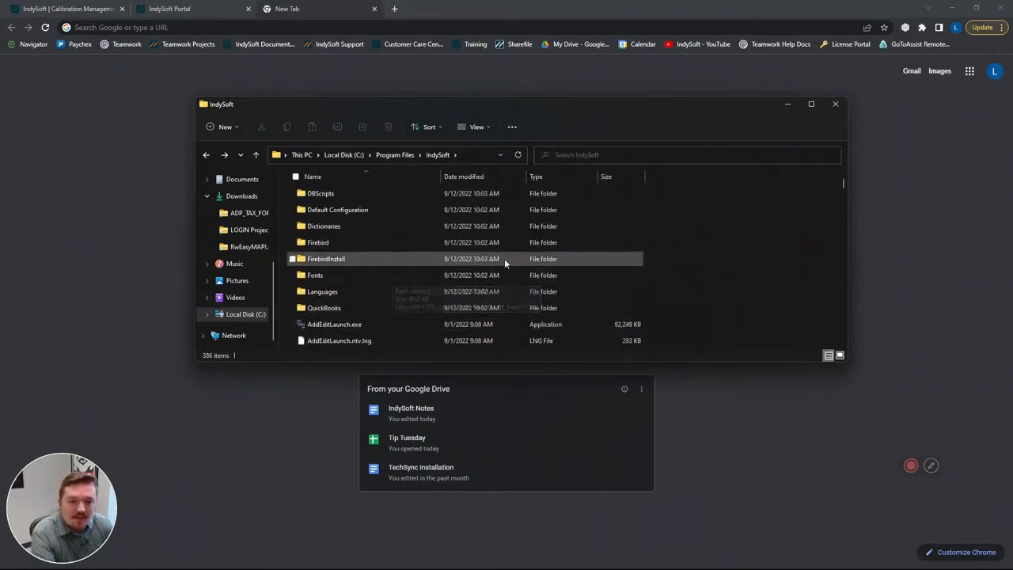
{"action": "scroll", "coordinate": [505, 259], "scroll_direction": "down", "scroll_amount": 3}
{"action": "scroll", "coordinate": [506, 273], "scroll_direction": "up", "scroll_amount": 3}
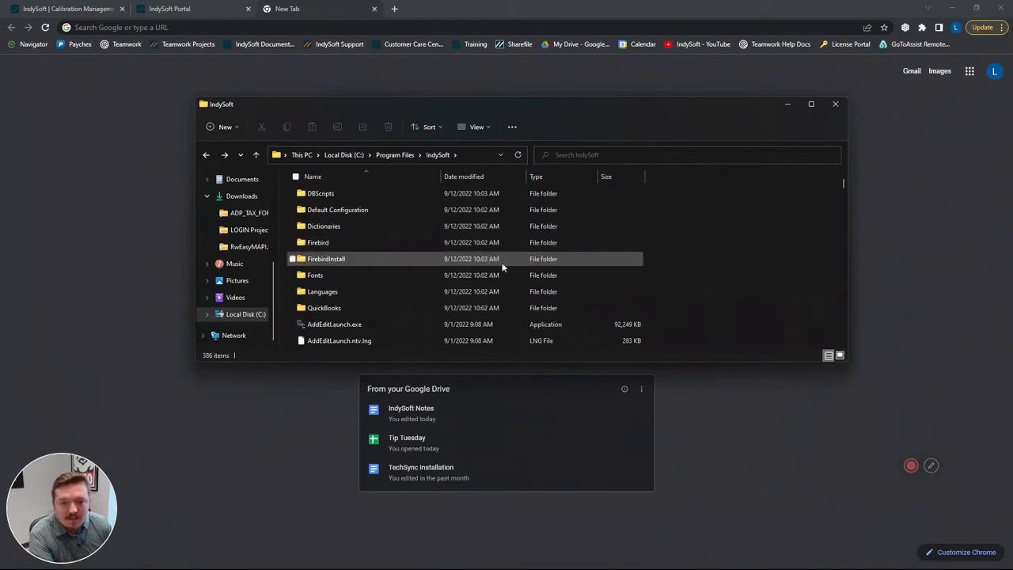
{"action": "scroll", "coordinate": [404, 261], "scroll_direction": "down", "scroll_amount": 3}
{"action": "scroll", "coordinate": [420, 266], "scroll_direction": "up", "scroll_amount": 3}
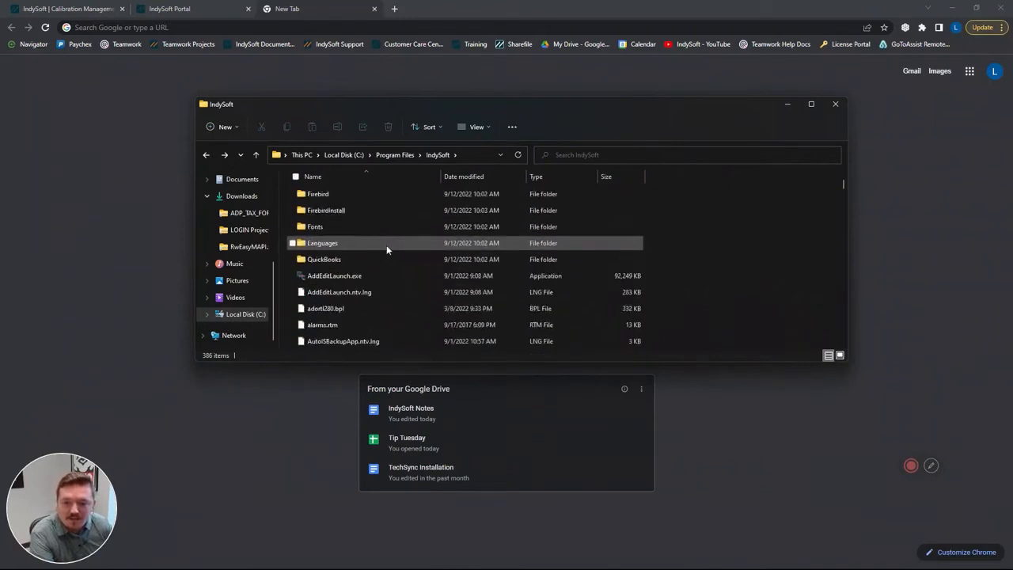
- Search the IndySoft folder for isd and launch isdashboard.exe
{"action": "left_click", "coordinate": [586, 155]}
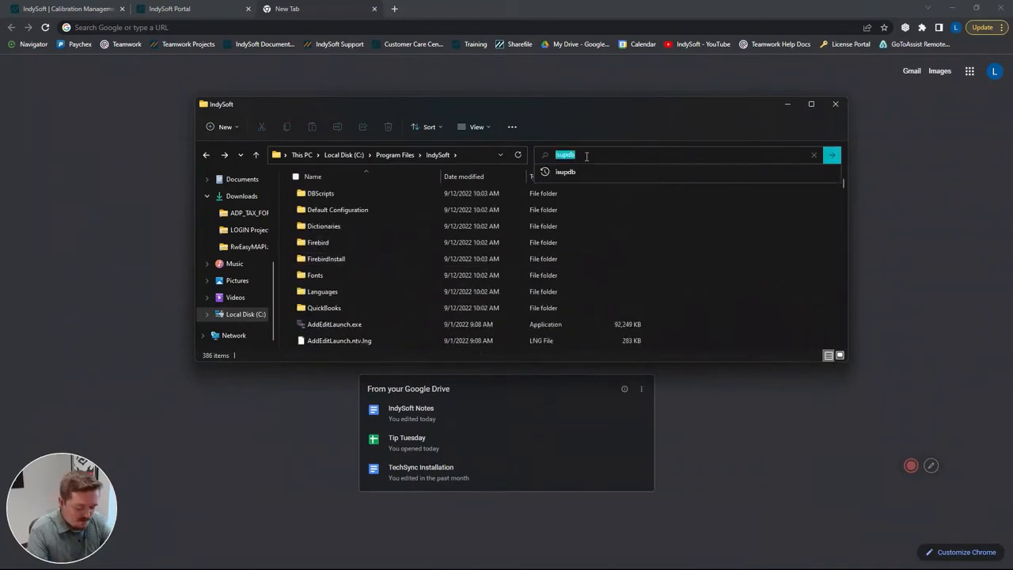
{"action": "type", "text": "isup"}
{"action": "key", "text": "BackSpace"}
{"action": "key", "text": "BackSpace"}
{"action": "key", "text": "BackSpace"}
{"action": "key", "text": "BackSpace"}
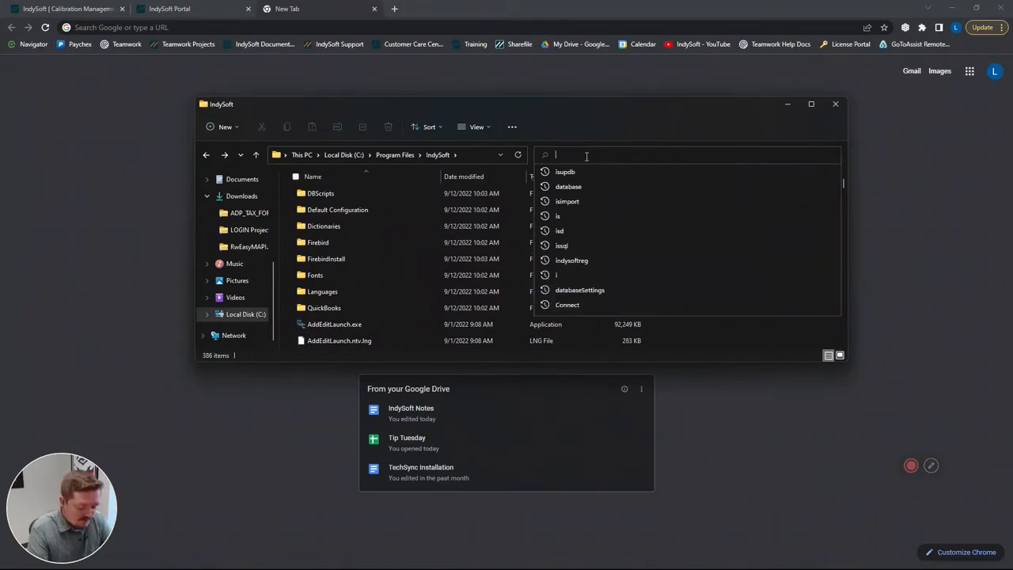
{"action": "type", "text": "isd"}
{"action": "key", "text": "Return"}
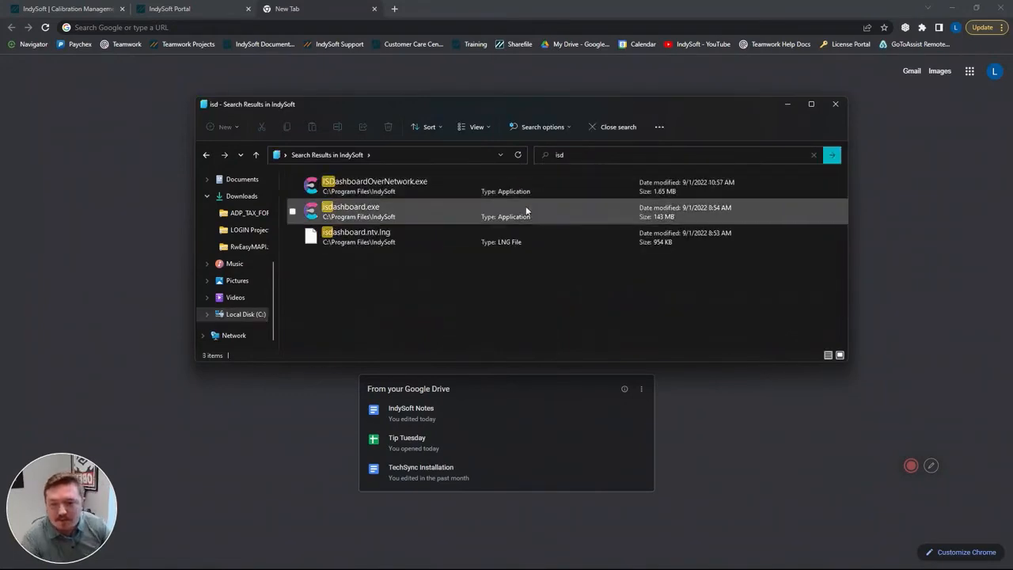
{"action": "double_click", "coordinate": [426, 218]}
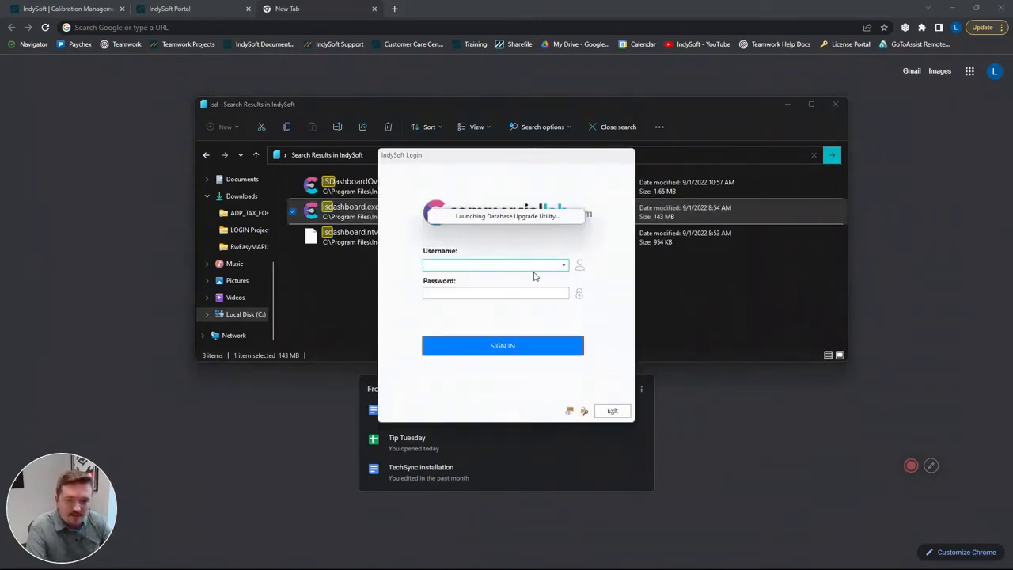
- Sign in to the IndySoft client as the INDYSOFT user with the account password
{"action": "type", "text": "indYSOFT"}
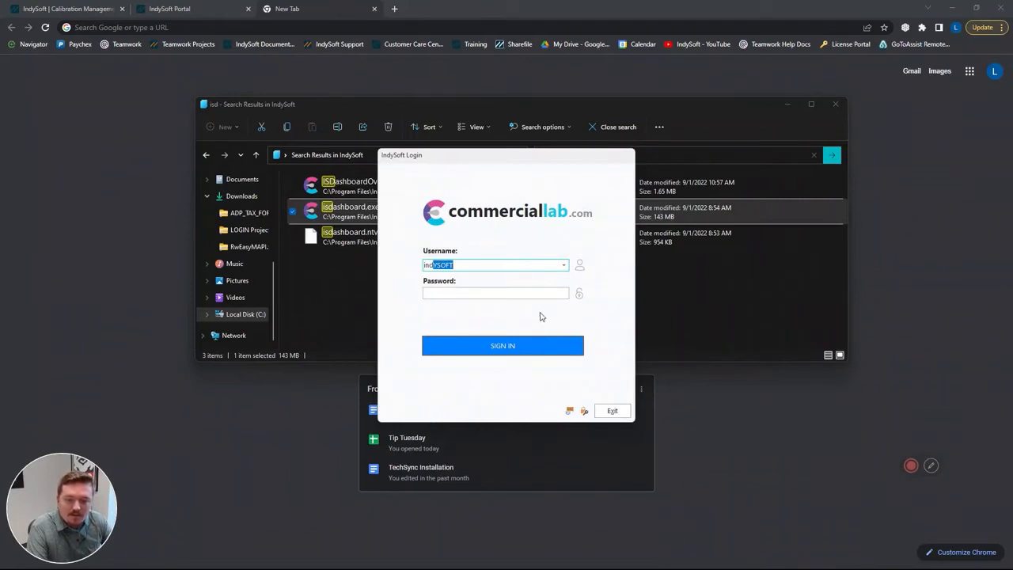
{"action": "key", "text": "Tab"}
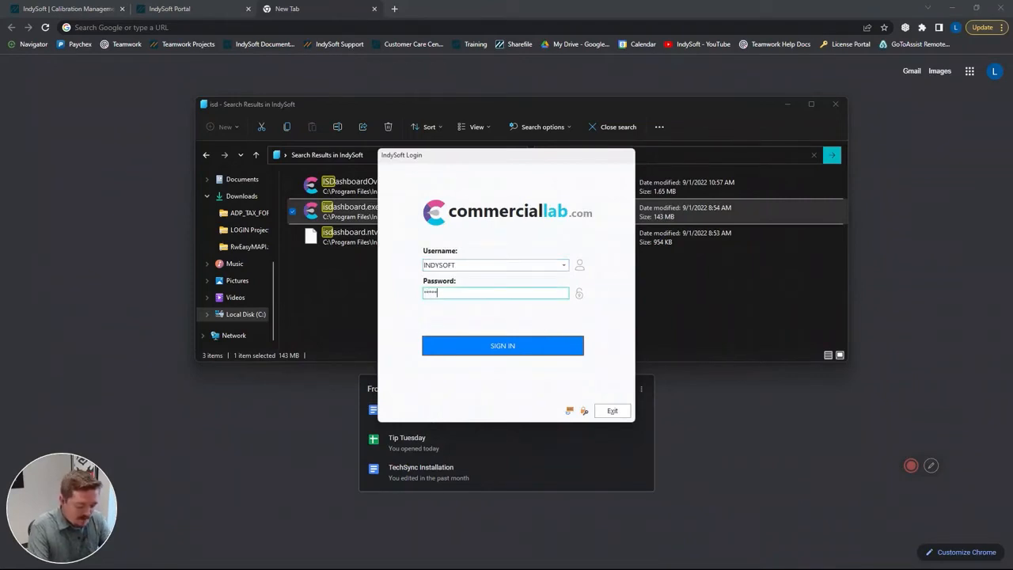
{"action": "key", "text": "Return"}
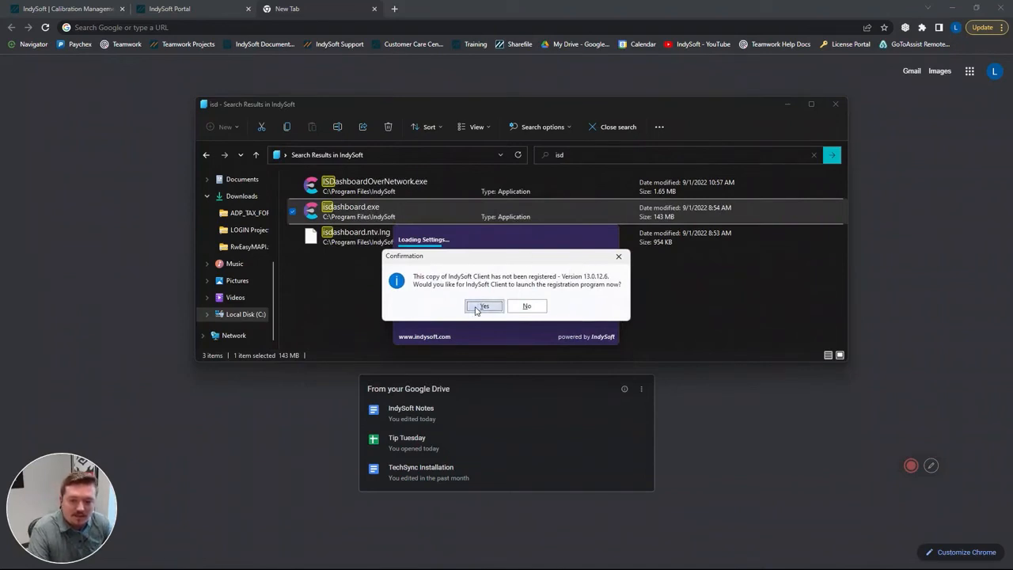
- Dismiss the client registration offer and exit the IndySoft login window
{"action": "left_click", "coordinate": [616, 259]}
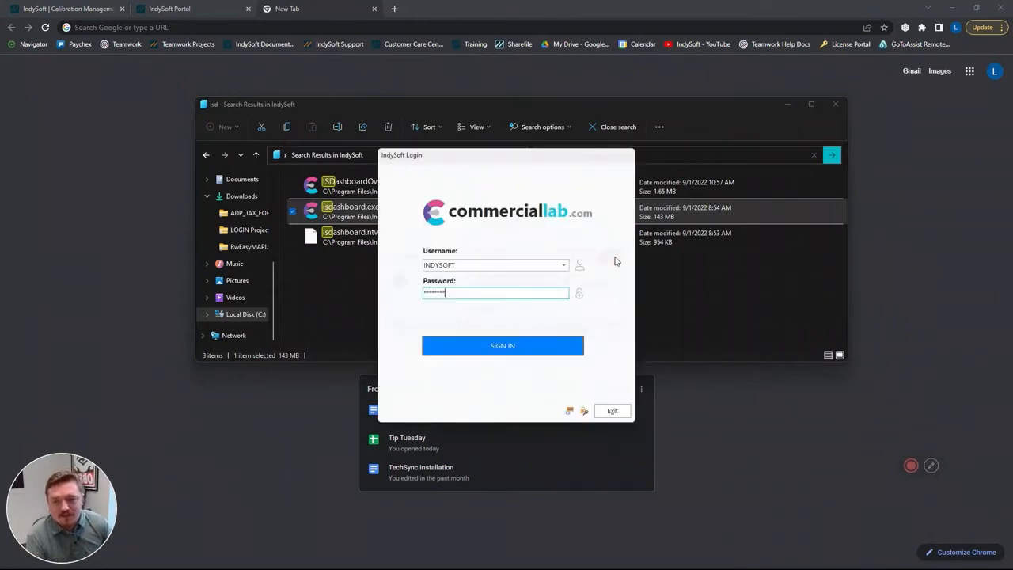
{"action": "left_click", "coordinate": [611, 411]}
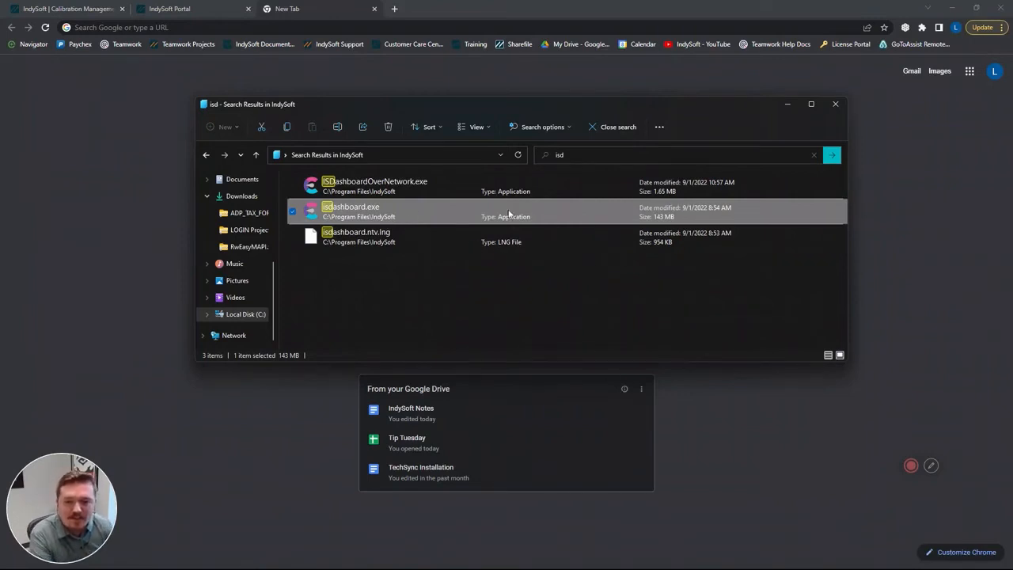
- Leave the search results, return to Program Files, and open the IndySoftV12 folder
{"action": "key", "text": "alt+Left"}
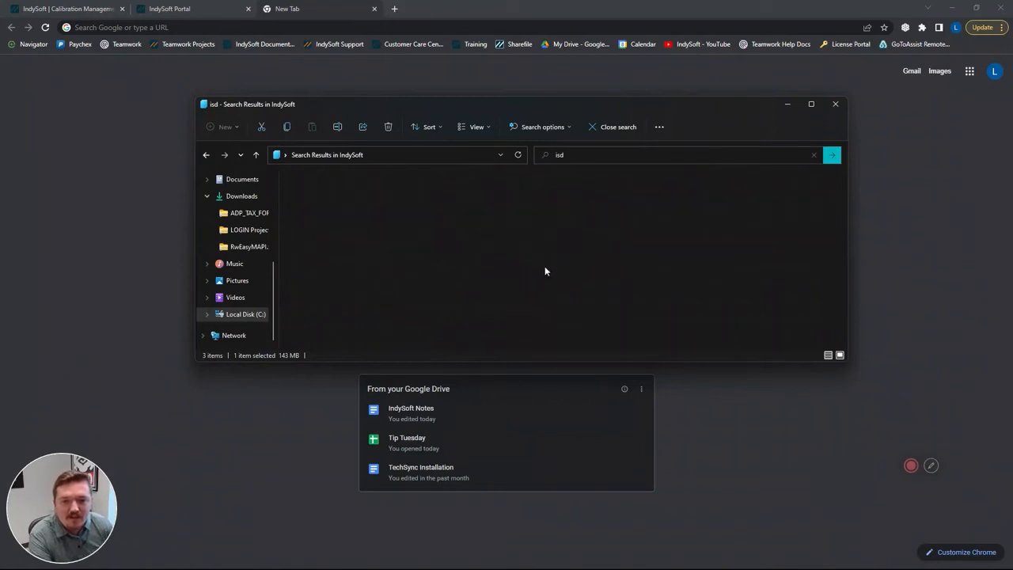
{"action": "scroll", "coordinate": [471, 262], "scroll_direction": "down", "scroll_amount": 2}
{"action": "scroll", "coordinate": [467, 269], "scroll_direction": "up", "scroll_amount": 2}
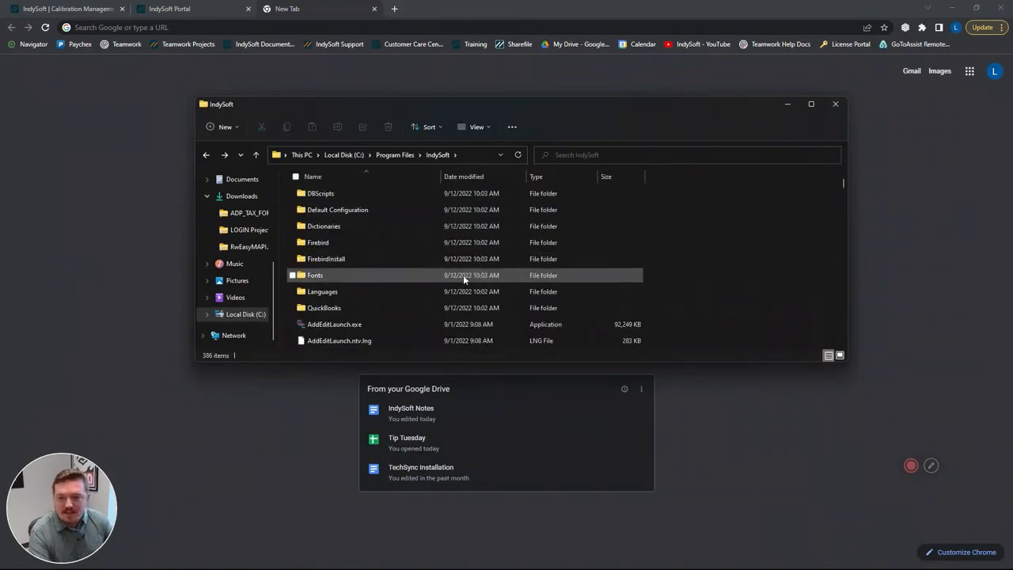
{"action": "key", "text": "alt+Left"}
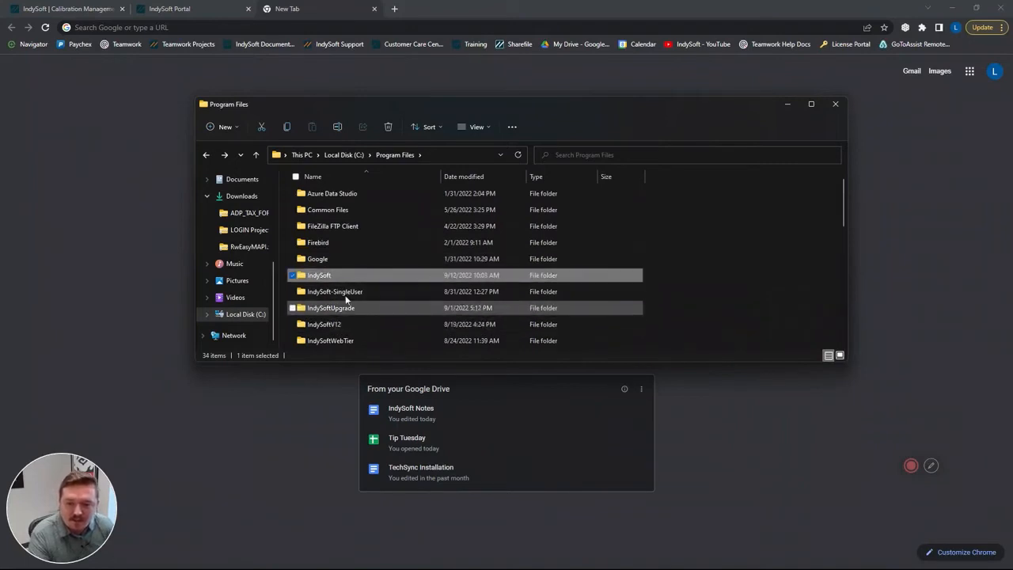
{"action": "double_click", "coordinate": [354, 324]}
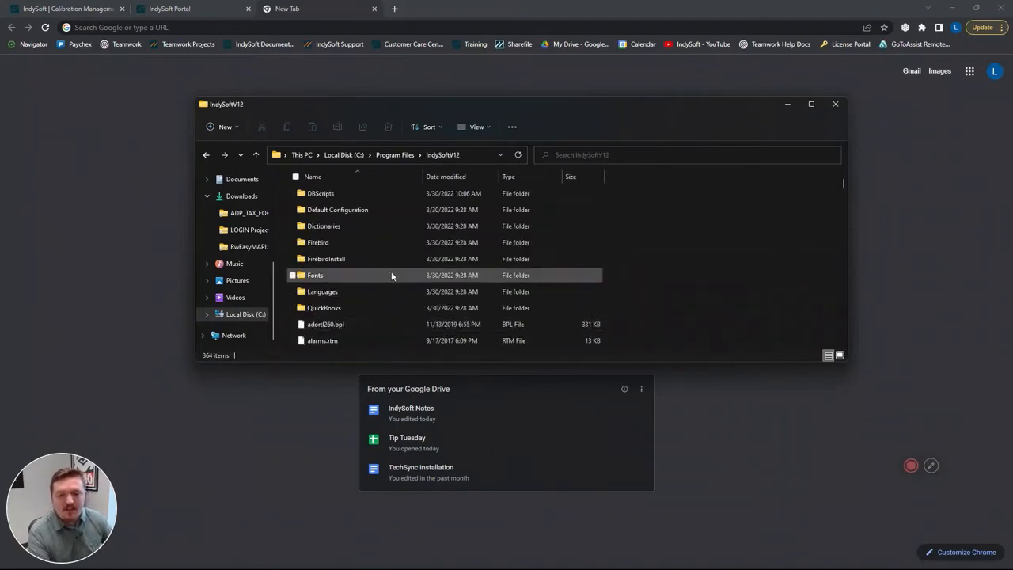
- Delete ConnectionSettings.ini from the IndySoftV12 folder, granting administrator permission
{"action": "scroll", "coordinate": [414, 255], "scroll_direction": "down", "scroll_amount": 2}
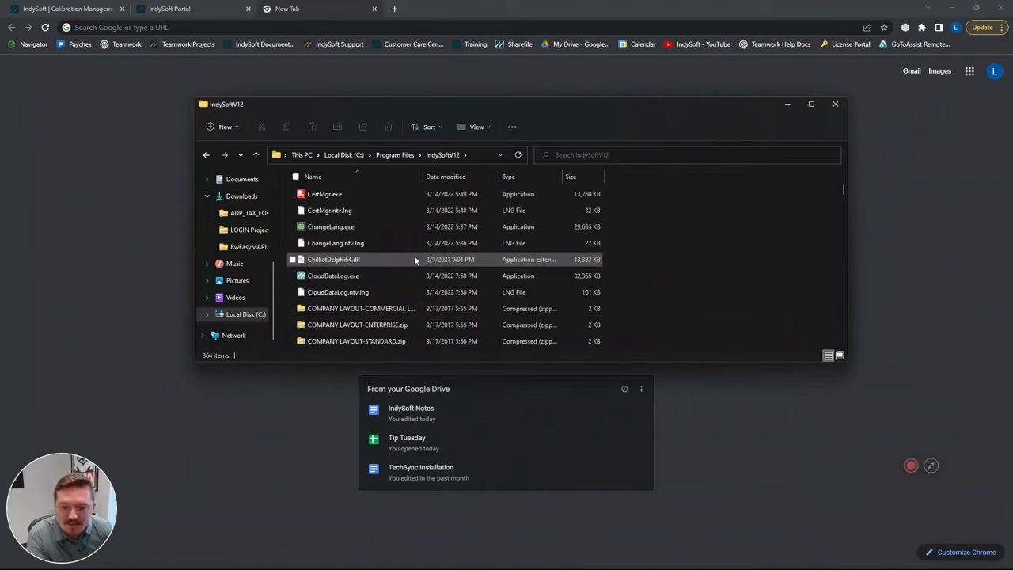
{"action": "scroll", "coordinate": [413, 264], "scroll_direction": "down", "scroll_amount": 2}
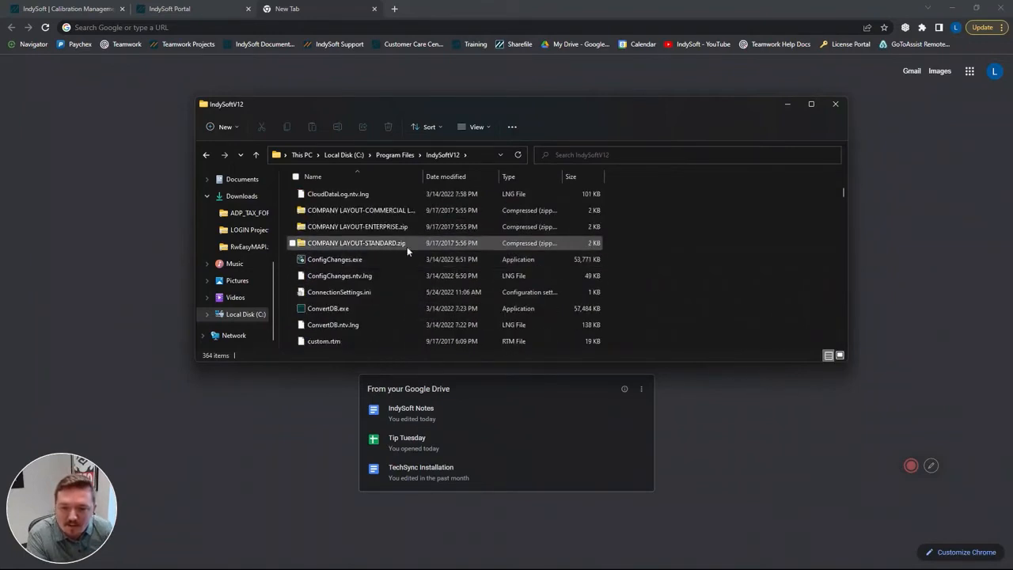
{"action": "left_click", "coordinate": [379, 293]}
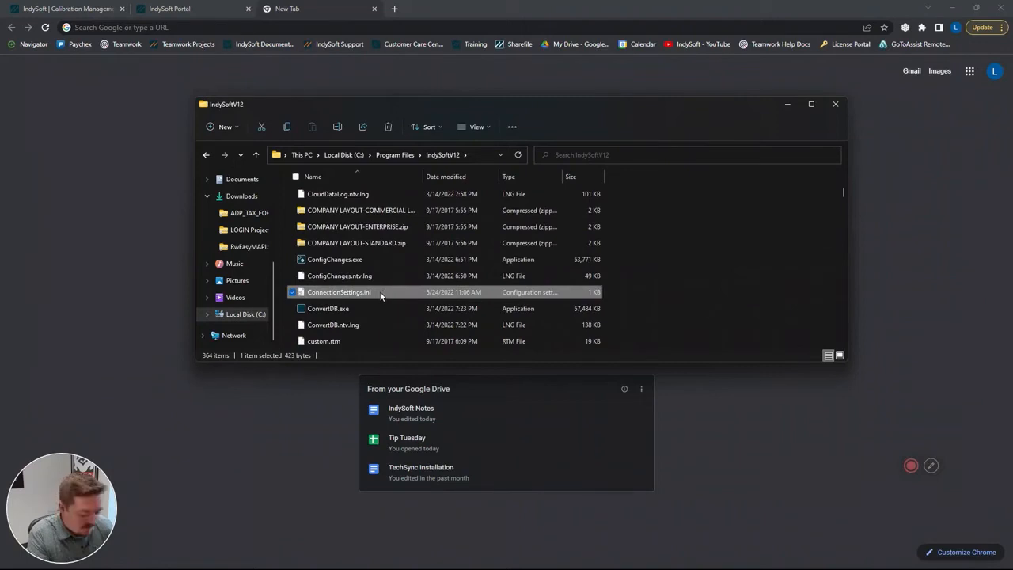
{"action": "key", "text": "Delete"}
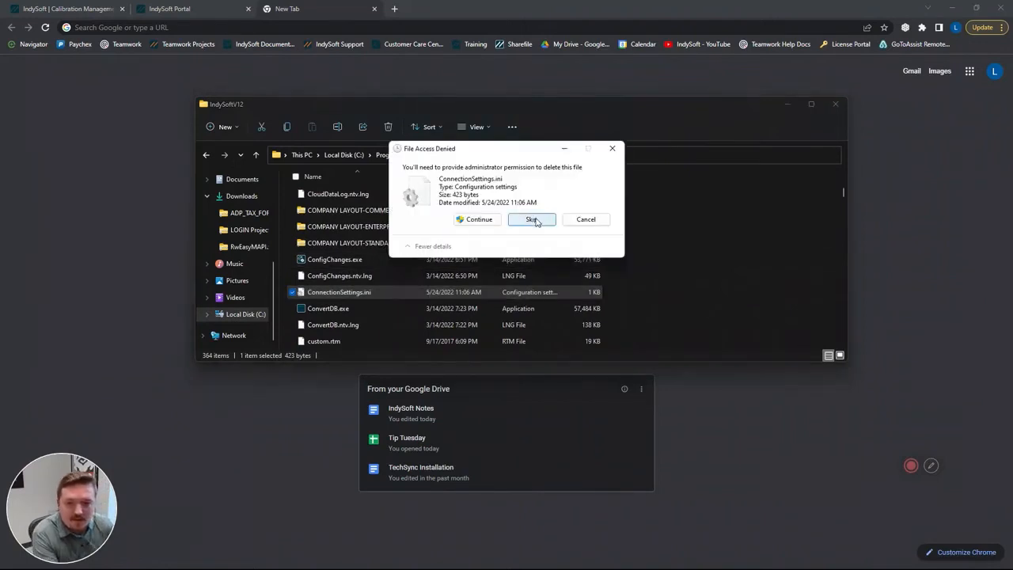
{"action": "left_click", "coordinate": [478, 220]}
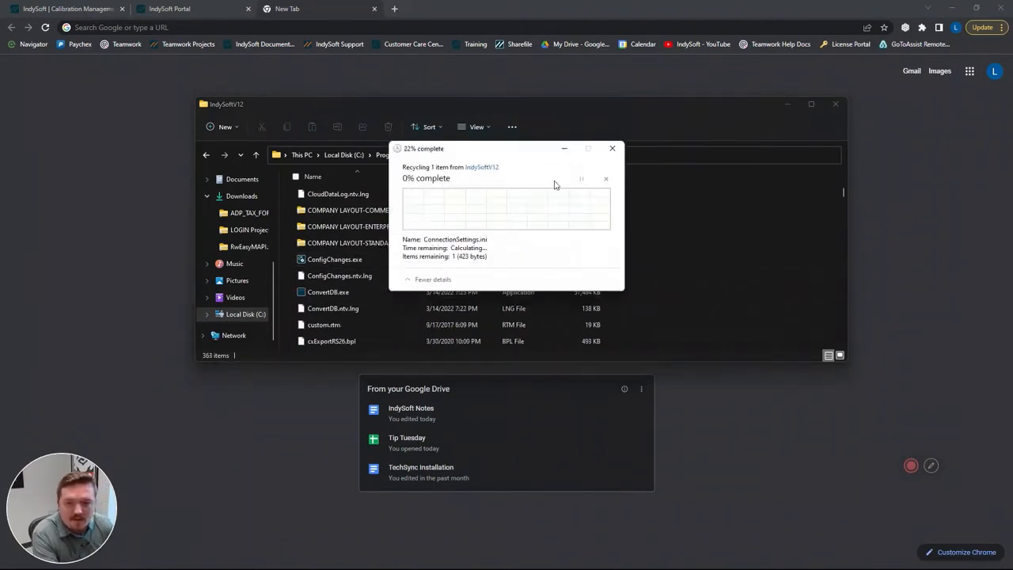
- Search the IndySoftV12 folder for databaseSettings and launch DatabaseSettings.exe
{"action": "left_click", "coordinate": [679, 154]}
{"action": "scroll", "coordinate": [394, 247], "scroll_direction": "up", "scroll_amount": 3}
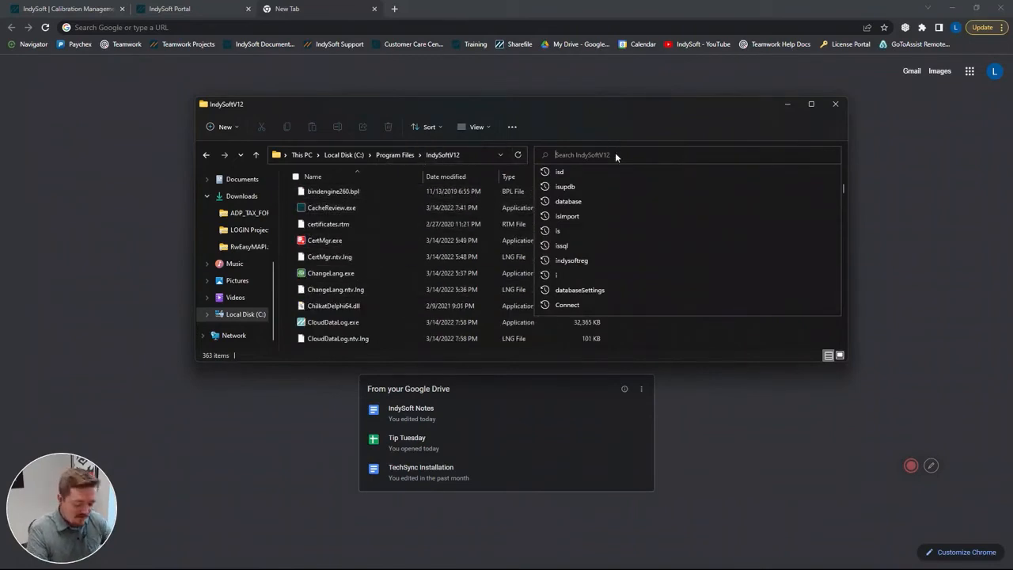
{"action": "type", "text": "database"}
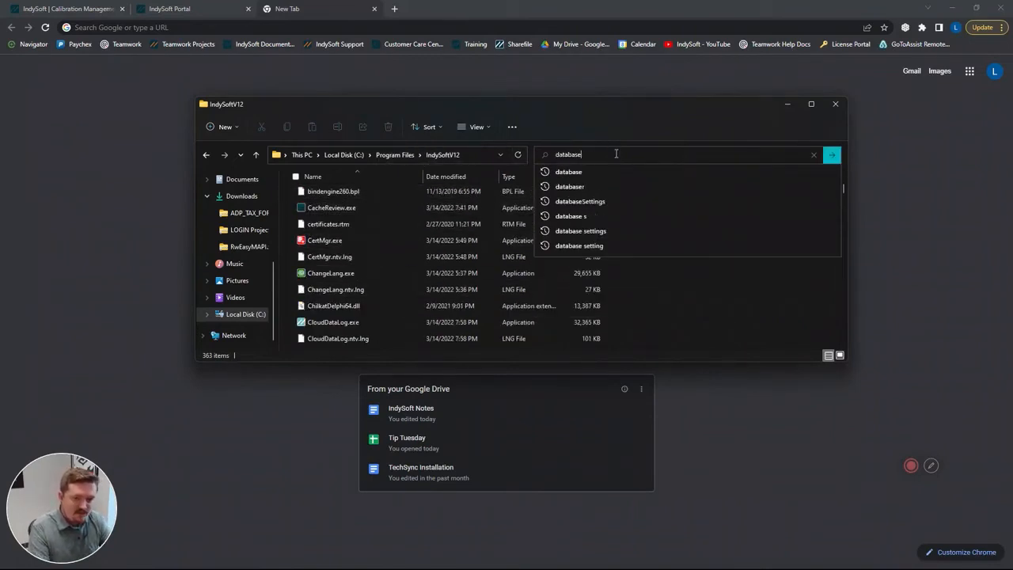
{"action": "type", "text": "Settings"}
{"action": "key", "text": "Return"}
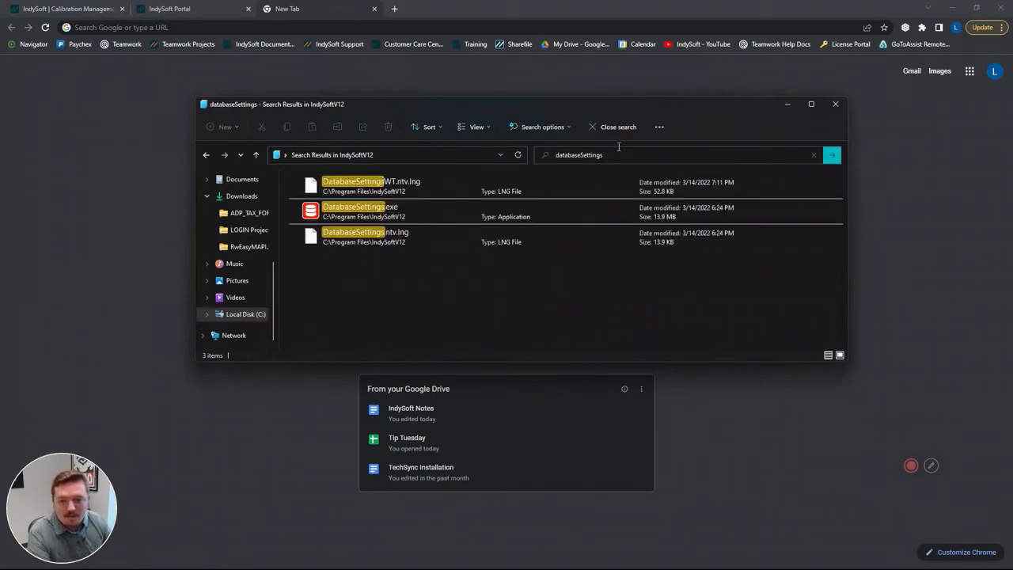
{"action": "double_click", "coordinate": [606, 219]}
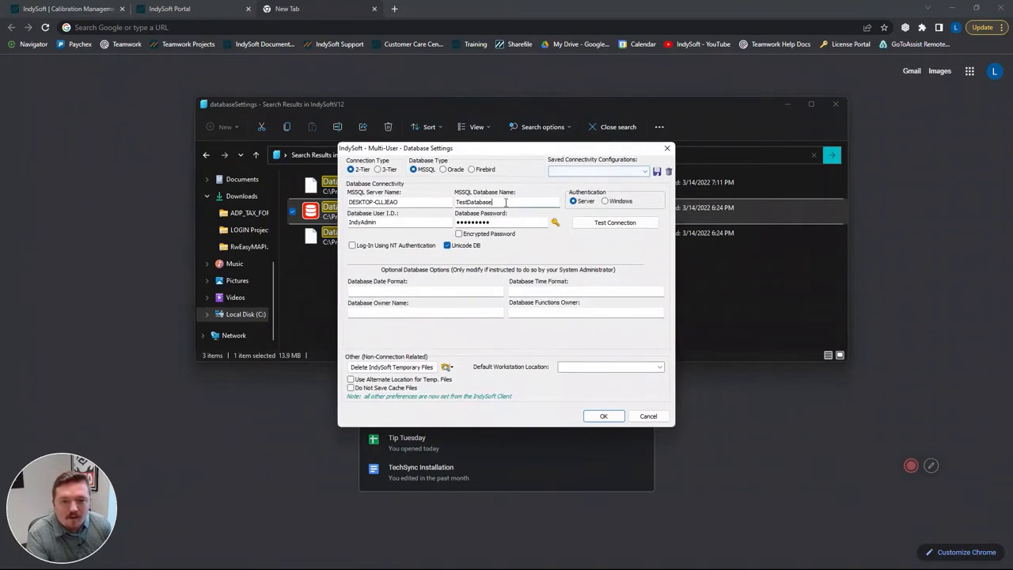
- Set the MSSQL database name to IndySoftVersion12 and test the connection
{"action": "left_click_drag", "start_coordinate": [507, 202], "coordinate": [434, 201]}
{"action": "type", "text": "Ind"}
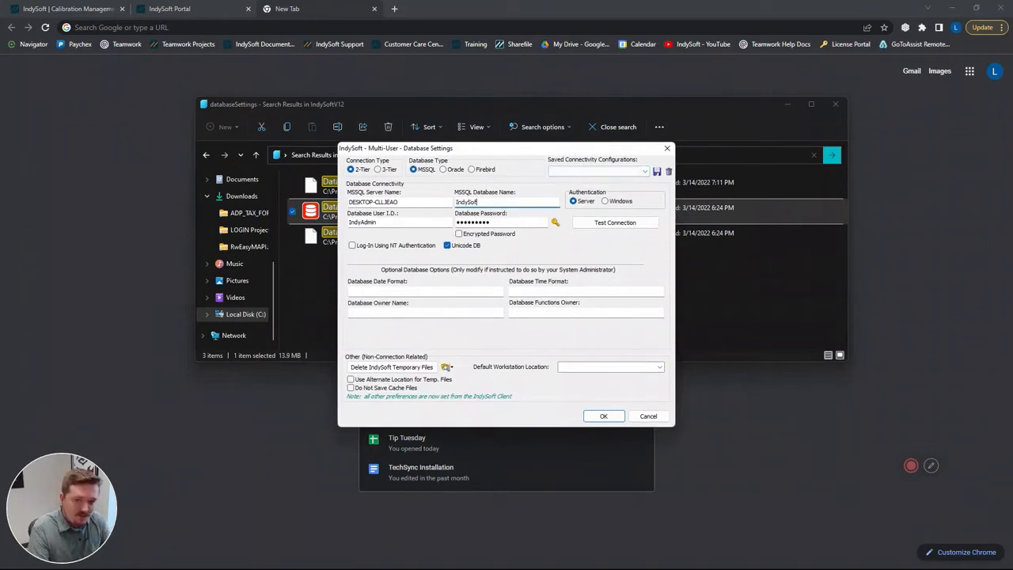
{"action": "type", "text": "ySoft"}
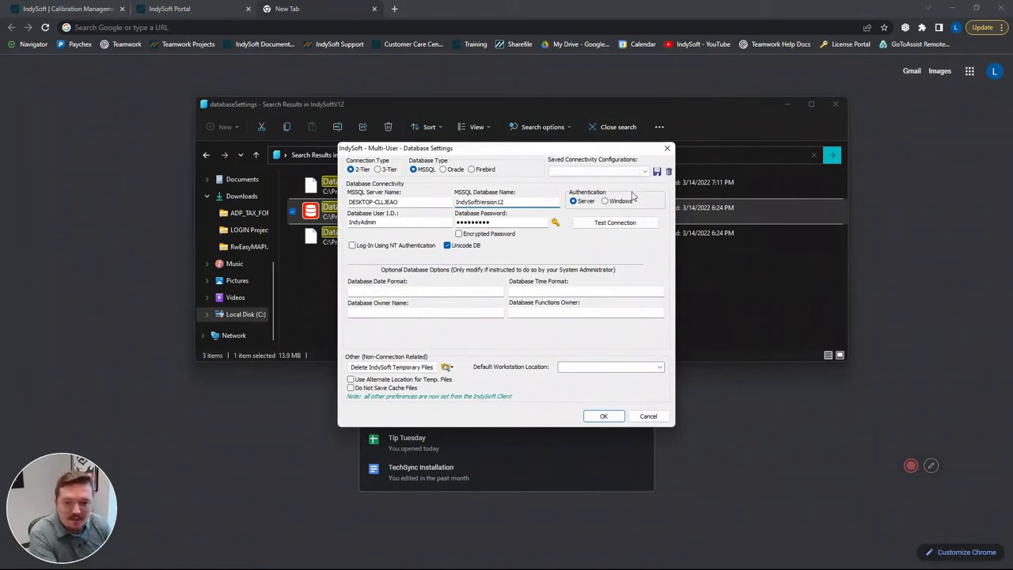
{"action": "left_click", "coordinate": [624, 227]}
{"action": "left_click", "coordinate": [513, 308]}
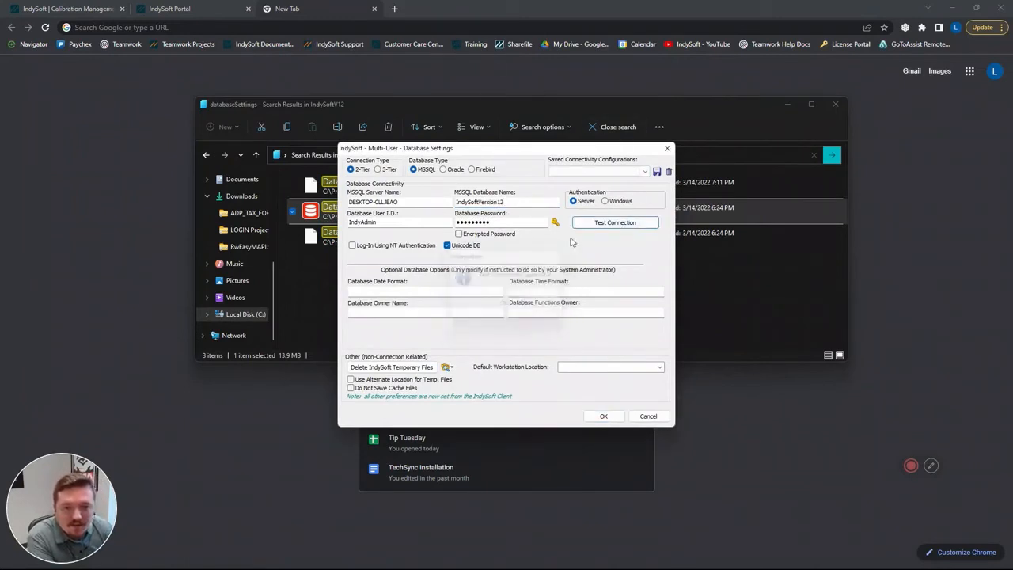
- Load the saved VERSION12NONUNICODE configuration and change its MSSQL database name to IndySoftVersion12
{"action": "left_click", "coordinate": [589, 171]}
{"action": "scroll", "coordinate": [589, 175], "scroll_direction": "down", "scroll_amount": 3}
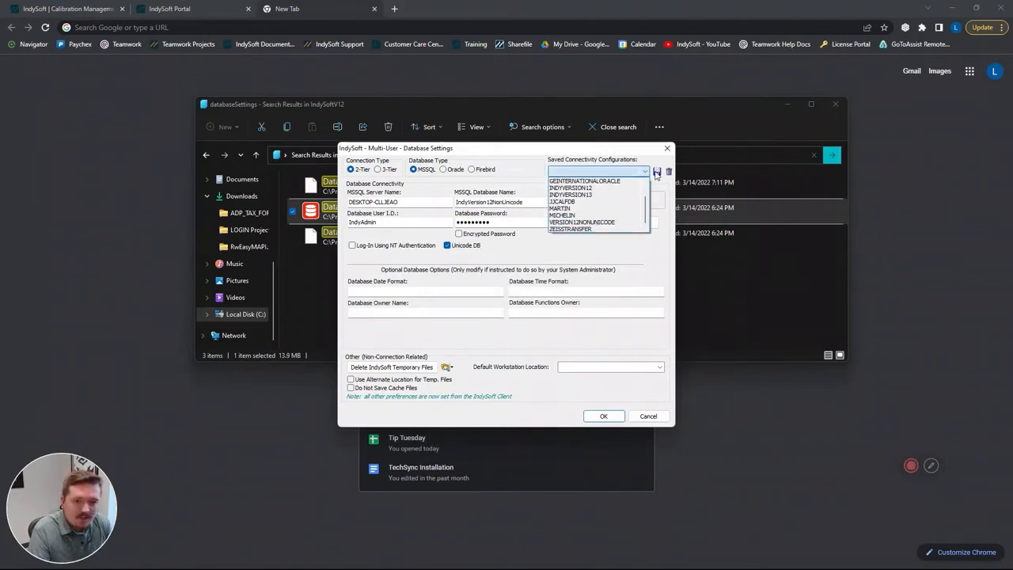
{"action": "left_click", "coordinate": [504, 210]}
{"action": "left_click_drag", "start_coordinate": [537, 204], "coordinate": [336, 195]}
{"action": "type", "text": "I"}
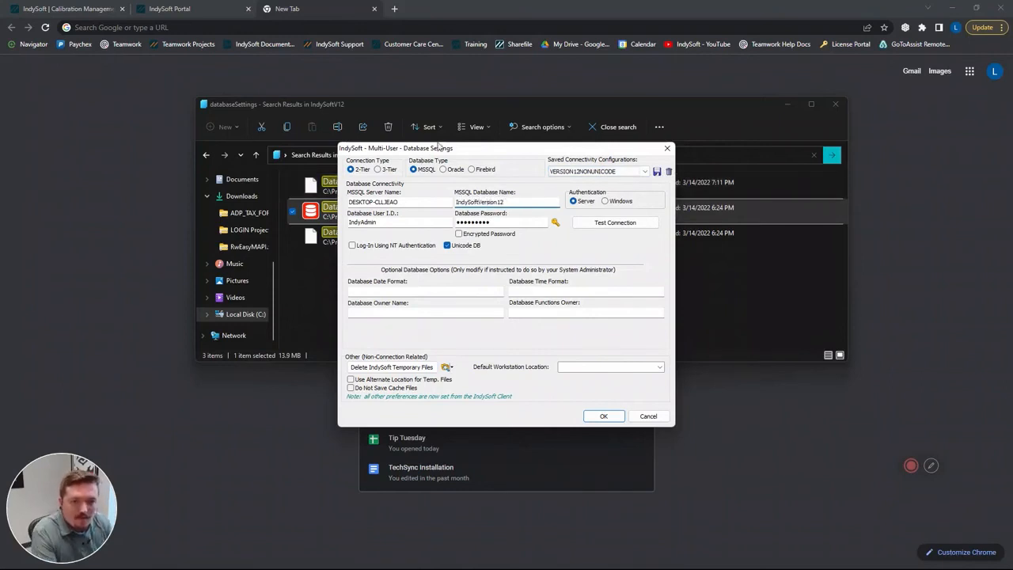
- Save the connection as a new INI configuration named ConnectionSettings in the ConnectivityConfigurations folder and accept the database settings
{"action": "left_click", "coordinate": [615, 171]}
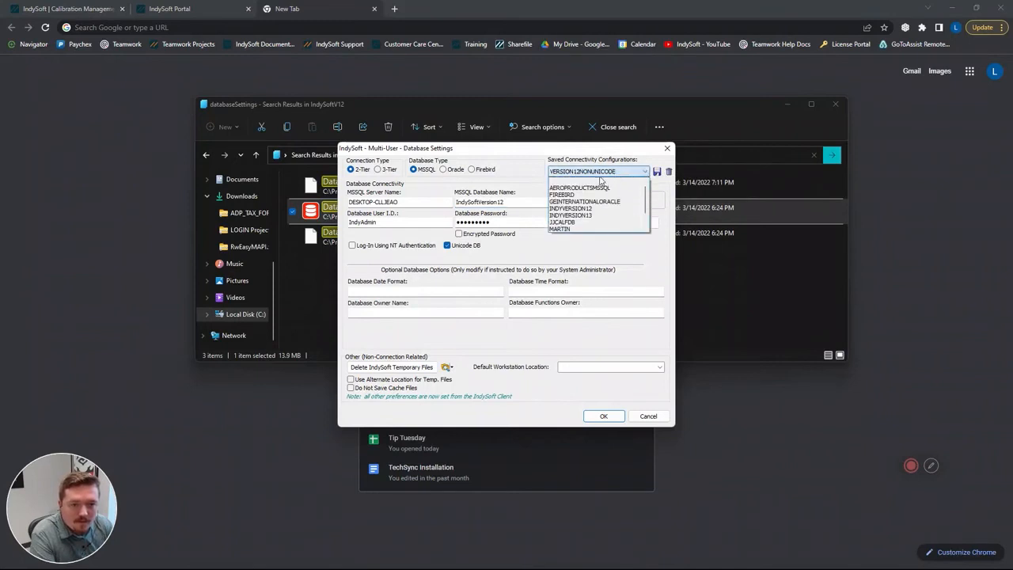
{"action": "left_click", "coordinate": [600, 180]}
{"action": "left_click", "coordinate": [657, 171]}
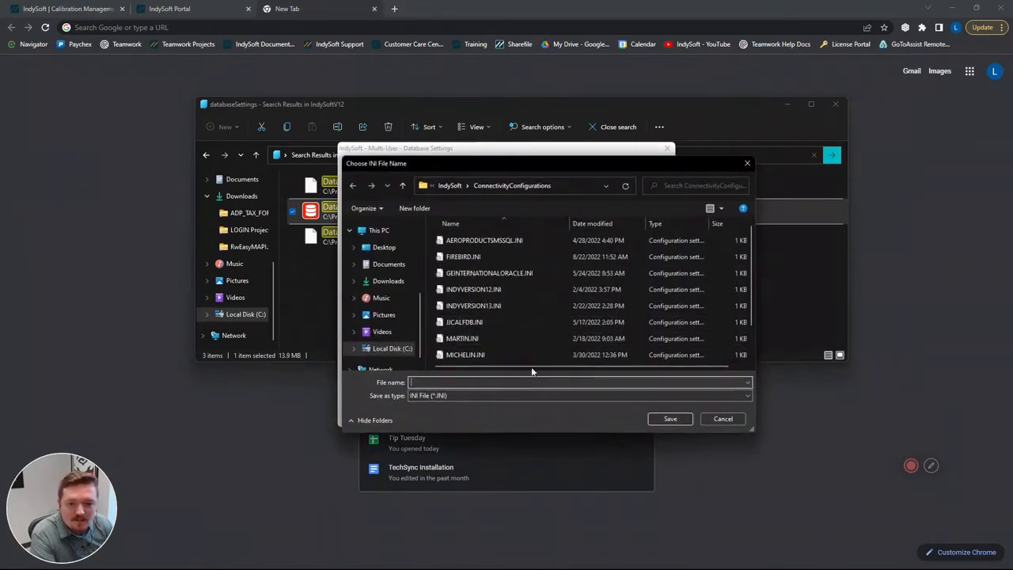
{"action": "type", "text": "Conn"}
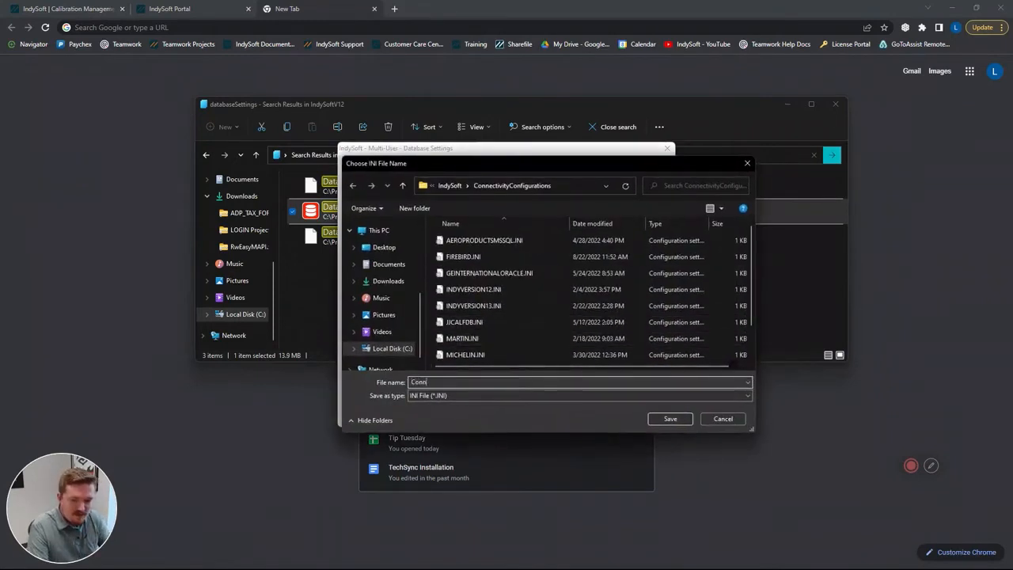
{"action": "type", "text": "ectionSettings"}
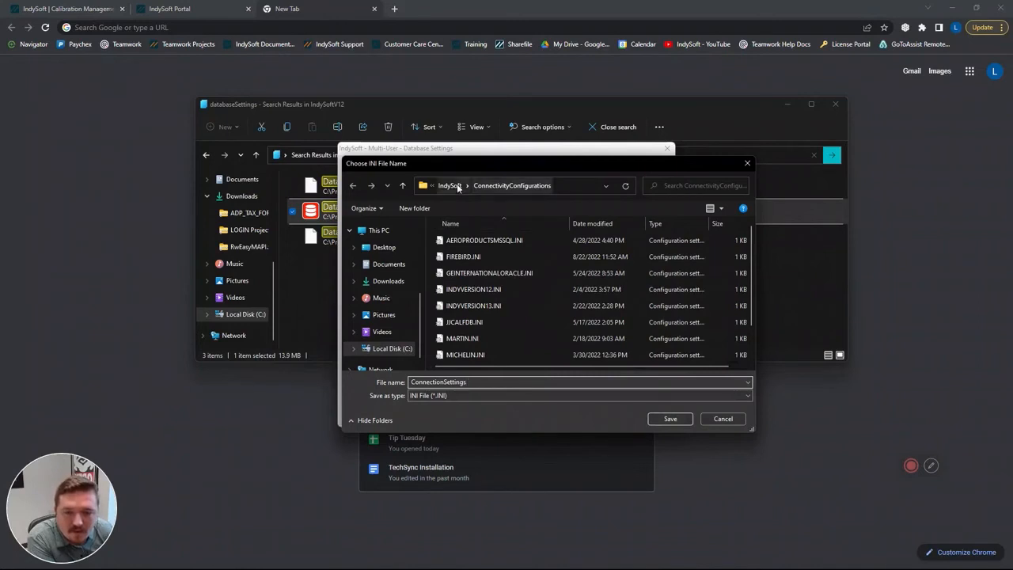
{"action": "left_click", "coordinate": [518, 187]}
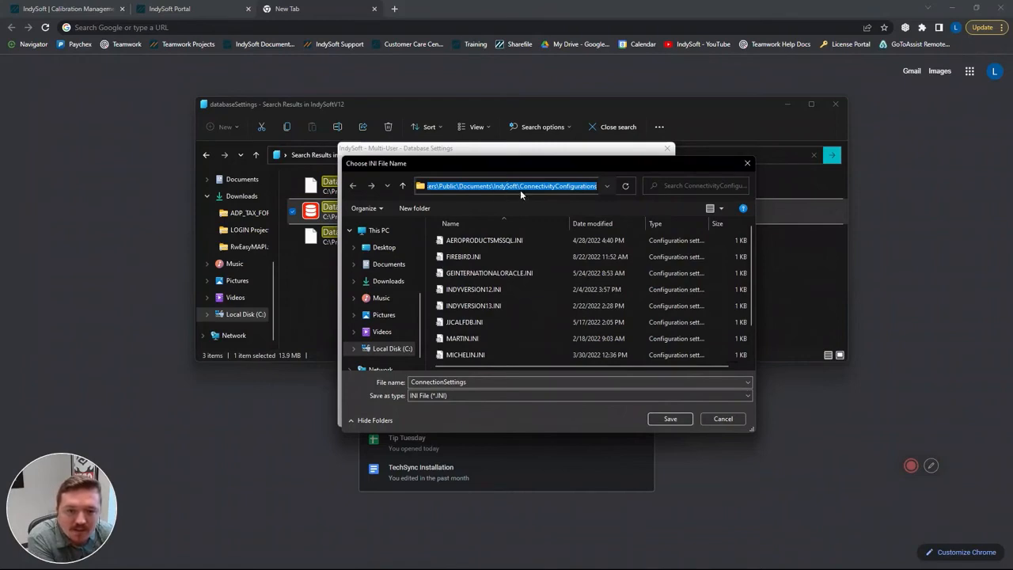
{"action": "left_click", "coordinate": [654, 419]}
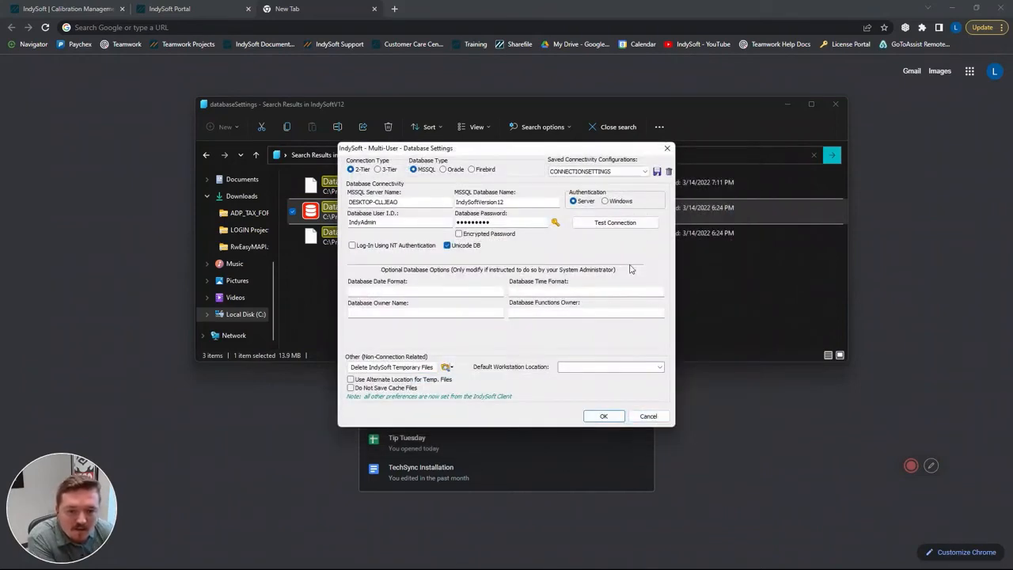
{"action": "left_click", "coordinate": [611, 417]}
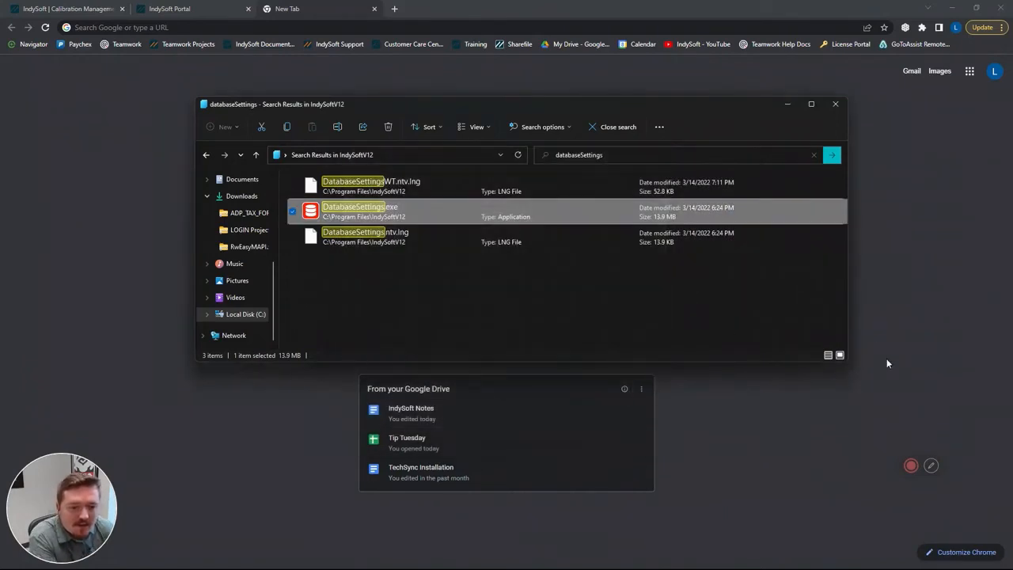
{"action": "left_click", "coordinate": [910, 467]}
{"action": "left_click", "coordinate": [843, 465]}
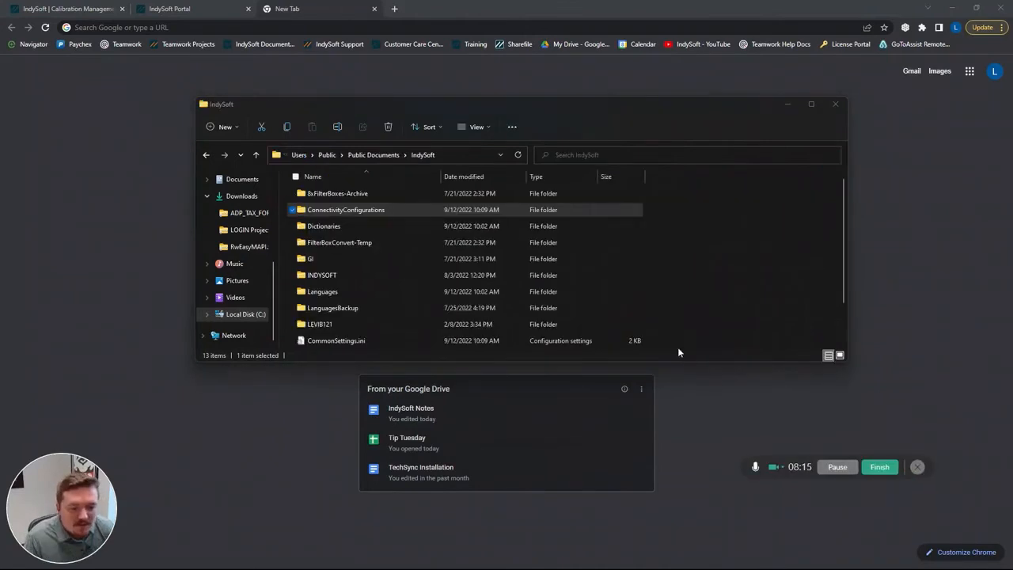
- Move CONNECTIONSETTINGS.INI from the ConnectivityConfigurations folder to C:\Program Files\IndySoftV12, granting the permission needed for the move
{"action": "left_click", "coordinate": [375, 210]}
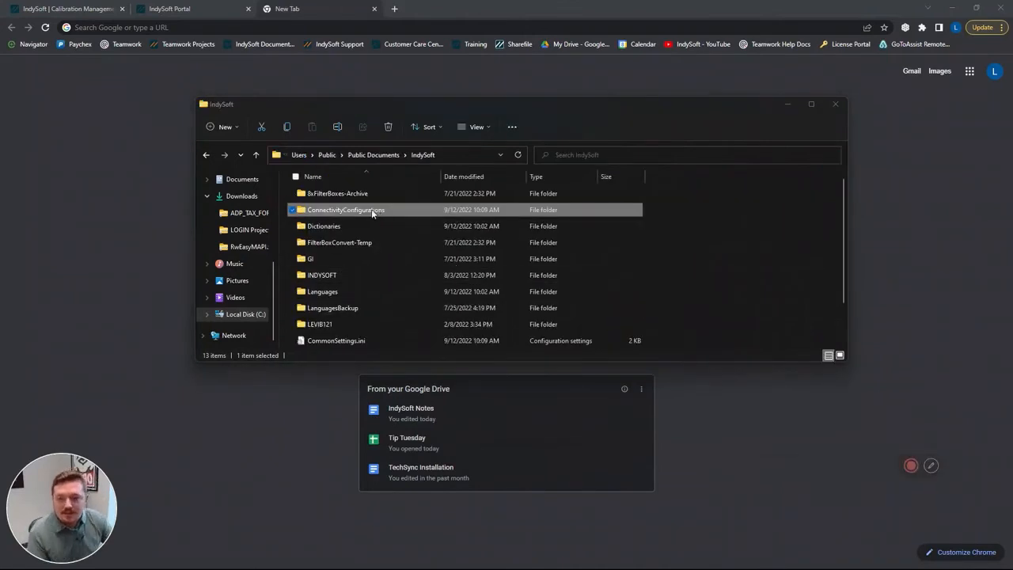
{"action": "double_click", "coordinate": [372, 210]}
{"action": "left_click", "coordinate": [362, 211]}
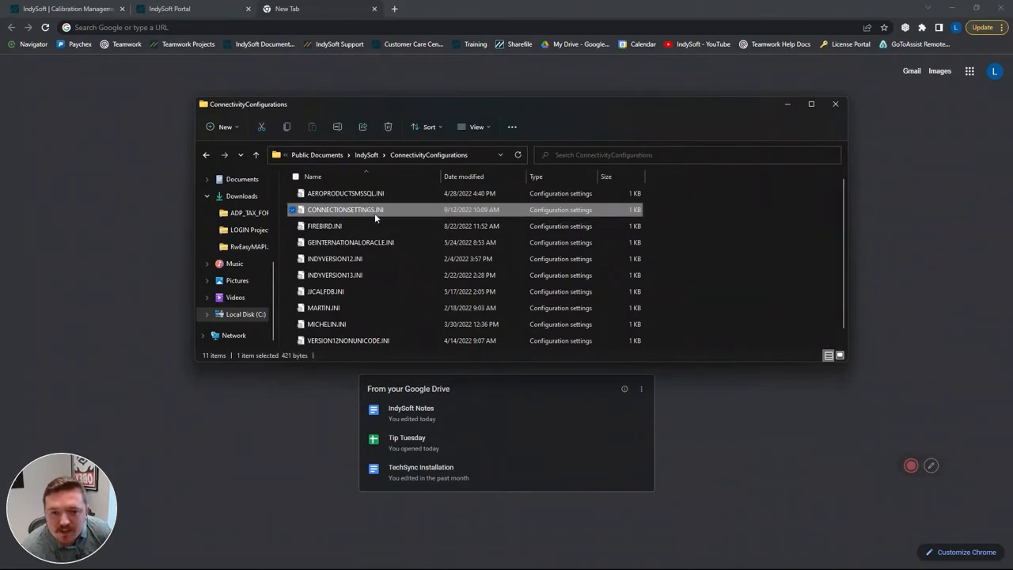
{"action": "right_click", "coordinate": [383, 211]}
{"action": "left_click", "coordinate": [397, 221]}
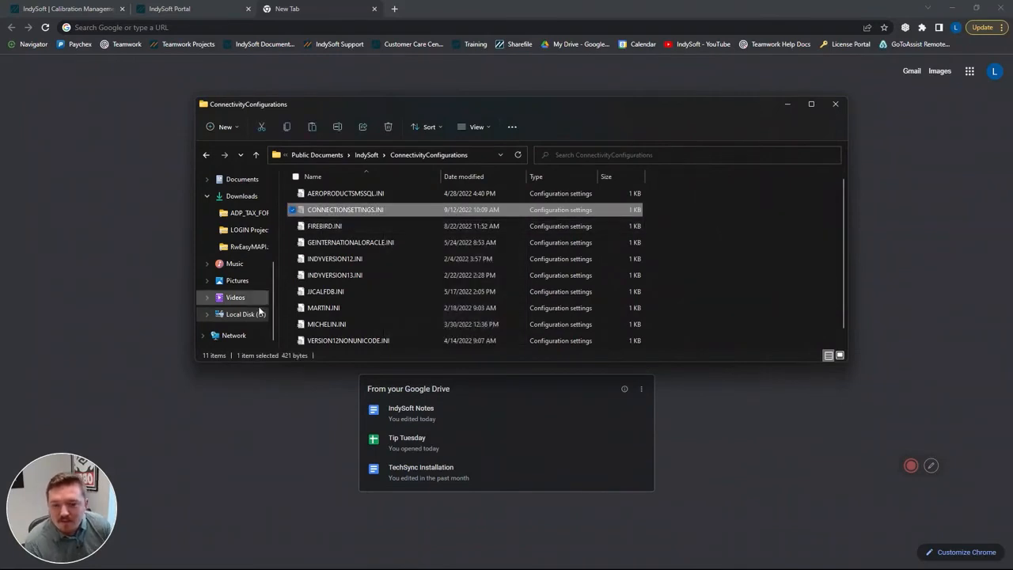
{"action": "left_click", "coordinate": [257, 316]}
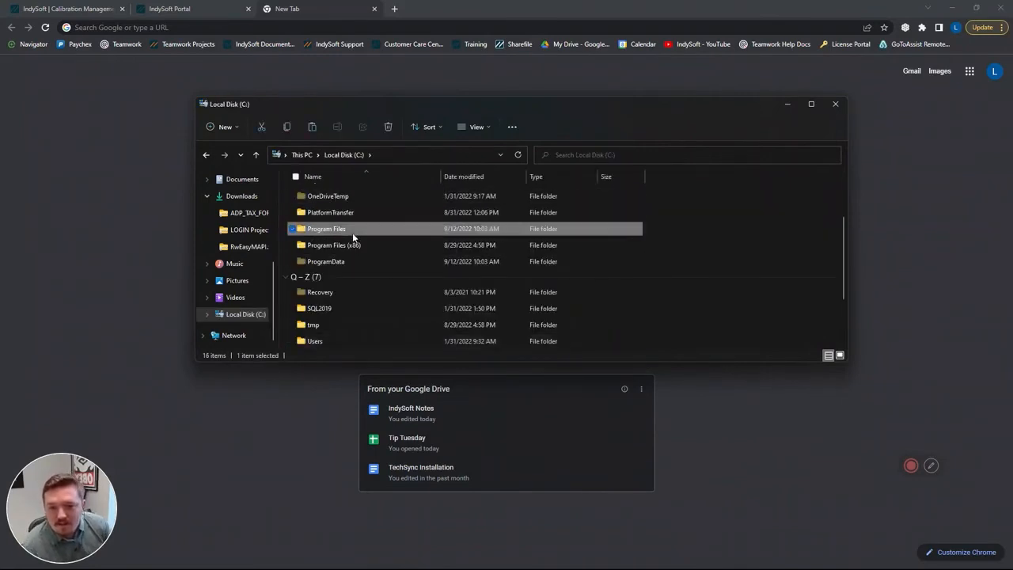
{"action": "double_click", "coordinate": [352, 229]}
{"action": "double_click", "coordinate": [353, 325]}
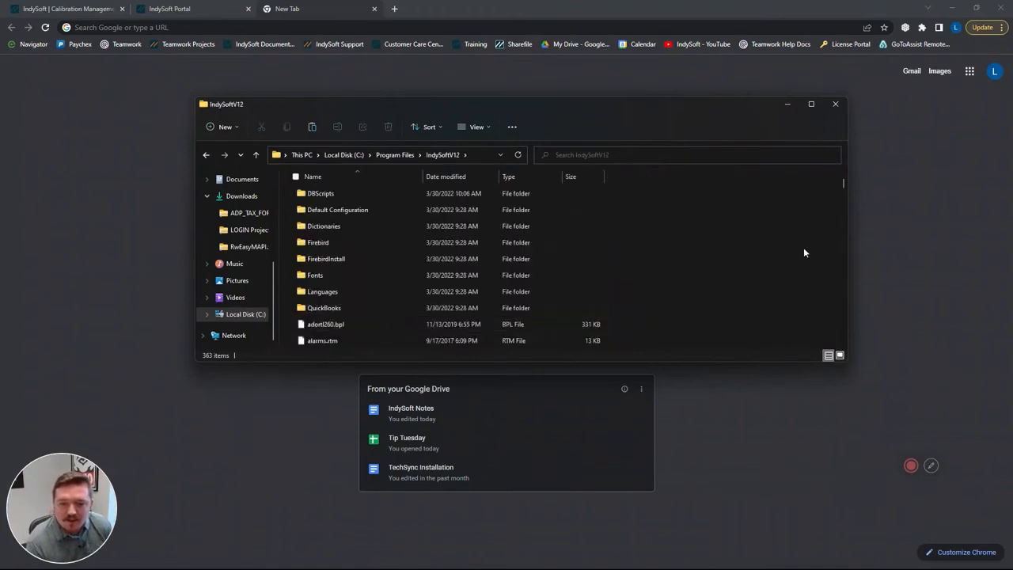
{"action": "right_click", "coordinate": [680, 242]}
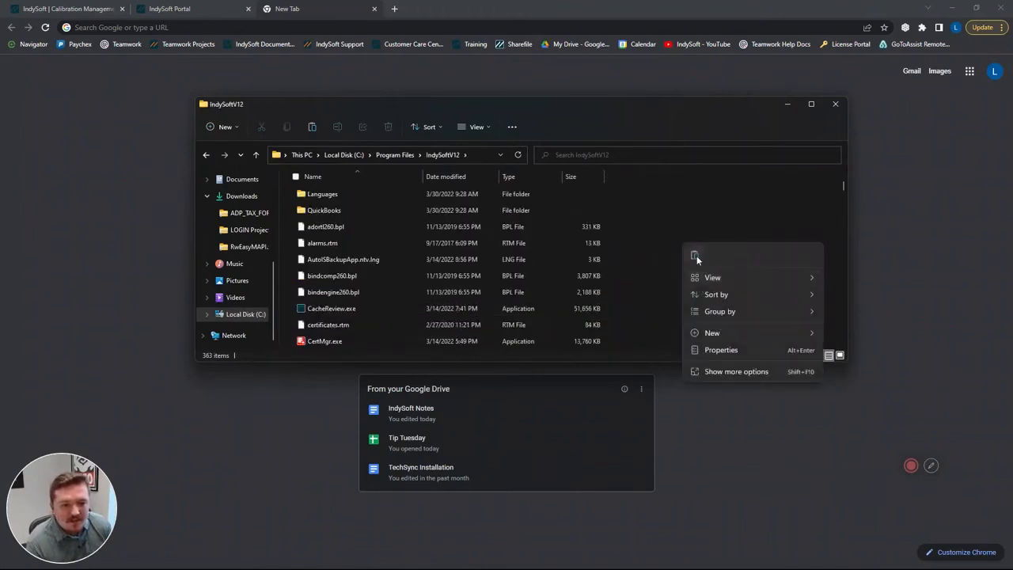
{"action": "left_click", "coordinate": [696, 255]}
{"action": "left_click", "coordinate": [489, 228]}
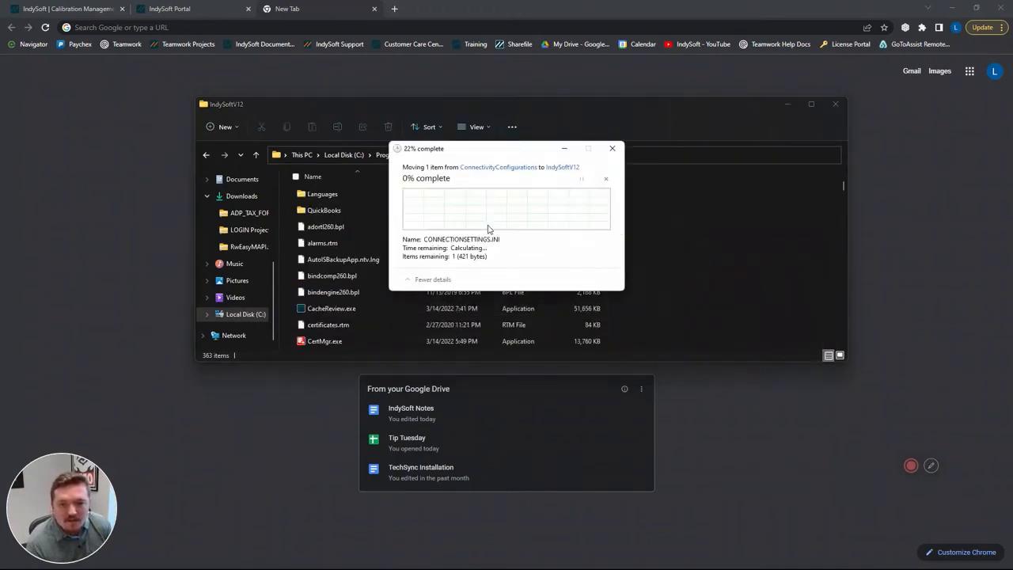
- Search the IndySoftV12 folder for databaseSettings, open DatabaseSettings.exe to test the connection and review its settings, and close it without changes
{"action": "left_click", "coordinate": [624, 154]}
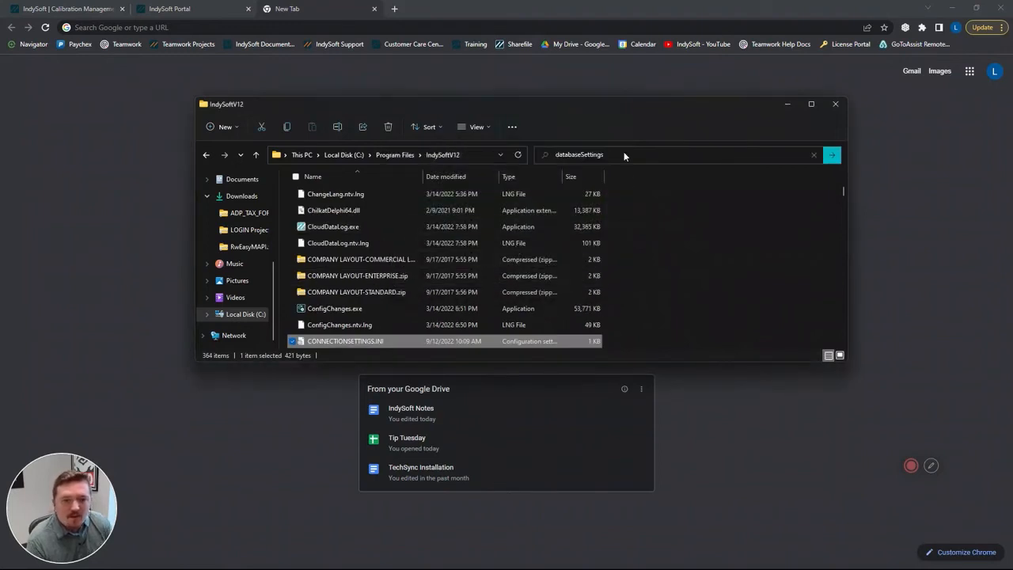
{"action": "key", "text": "Return"}
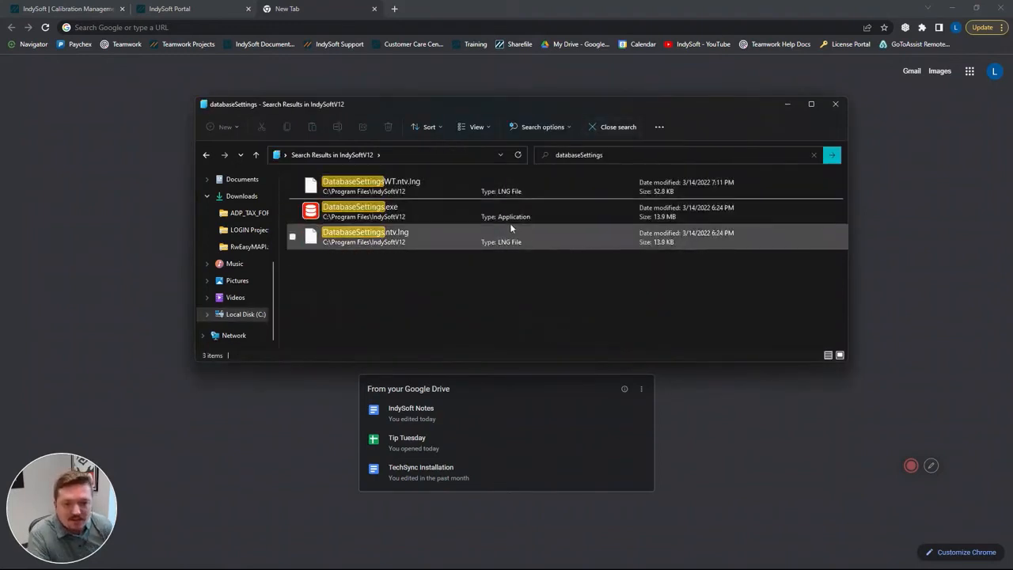
{"action": "double_click", "coordinate": [462, 213]}
{"action": "left_click", "coordinate": [615, 223]}
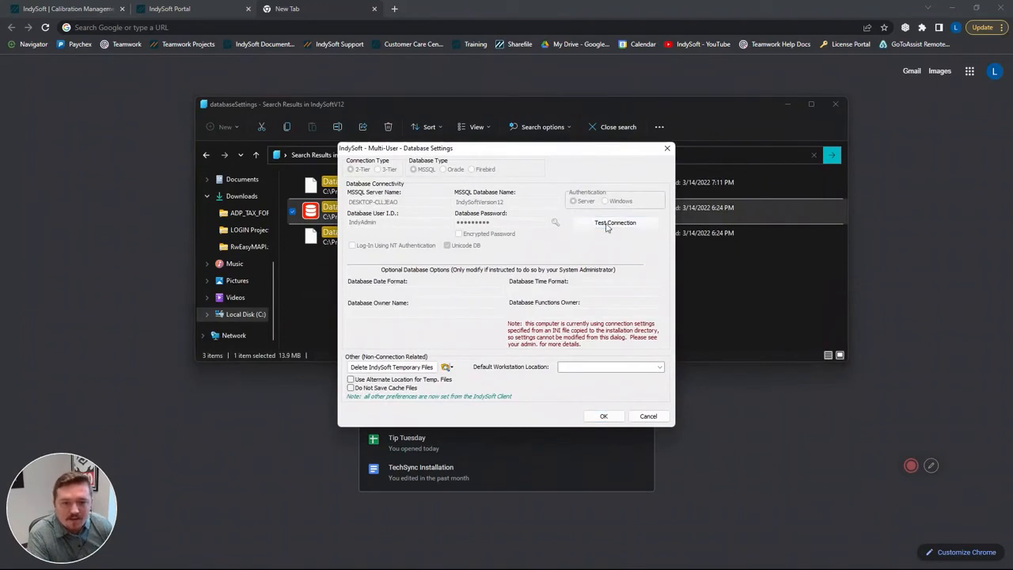
{"action": "left_click", "coordinate": [507, 304]}
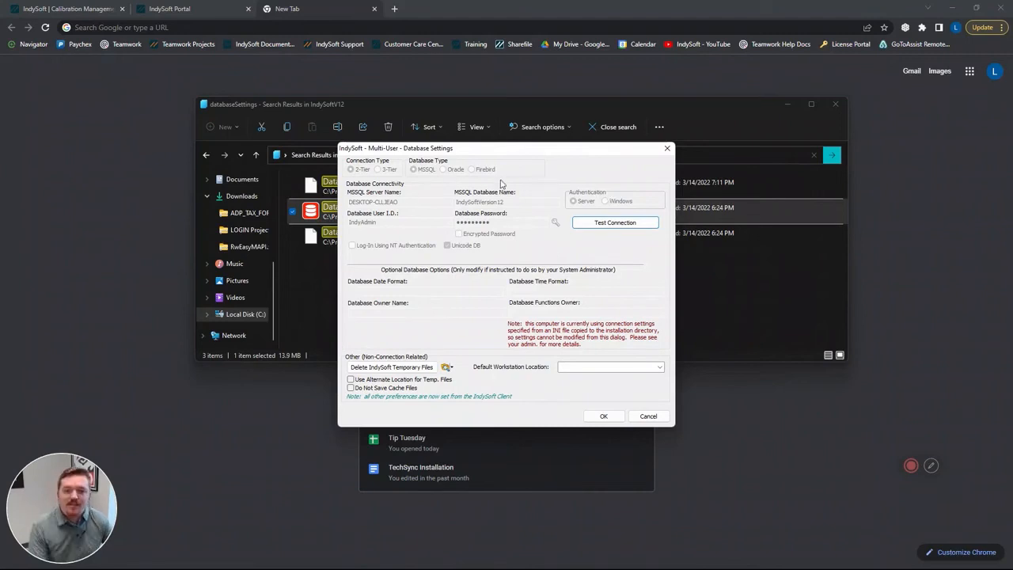
{"action": "left_click", "coordinate": [662, 419]}
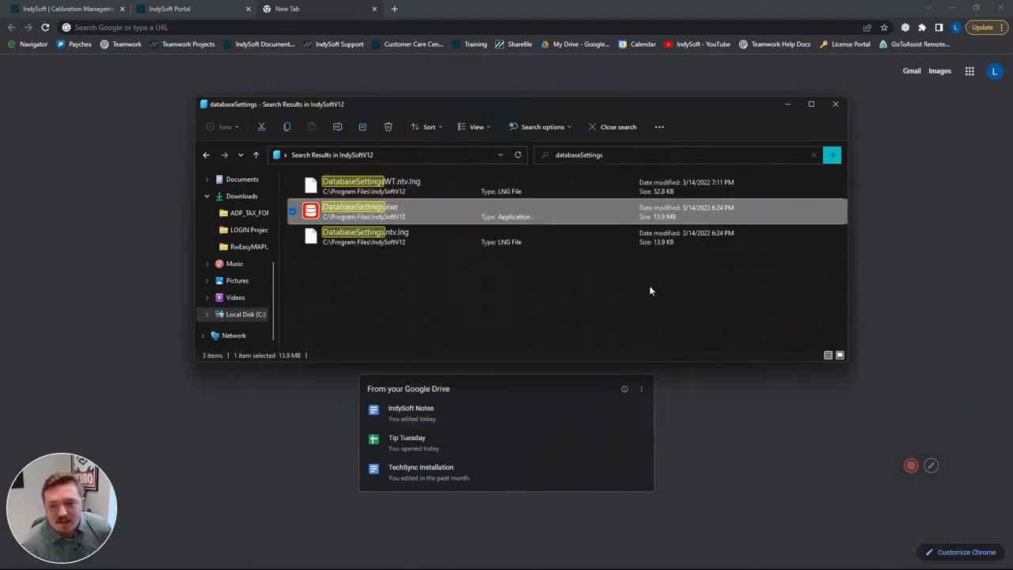
{"action": "double_click", "coordinate": [430, 213]}
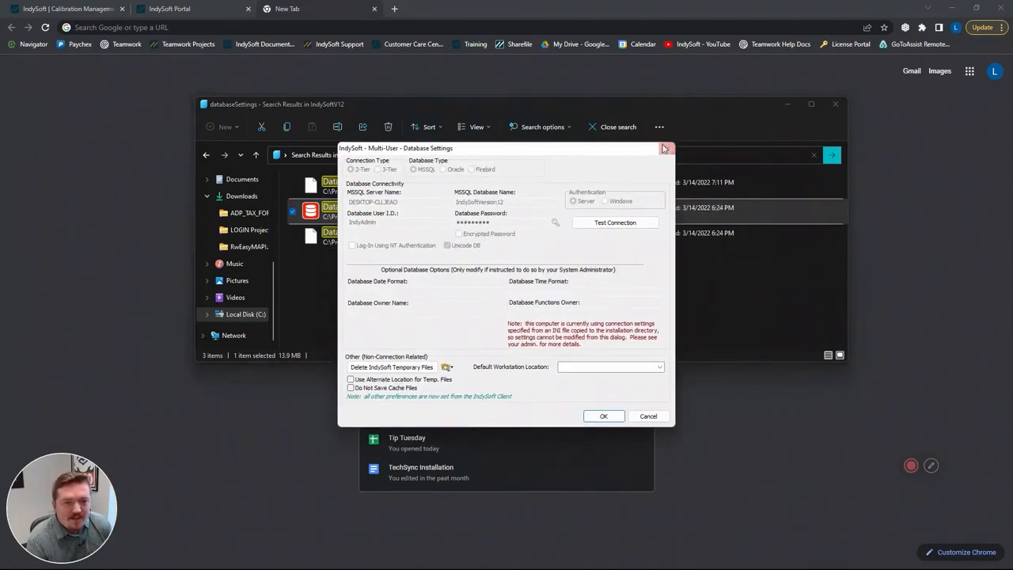
{"action": "left_click", "coordinate": [668, 149]}
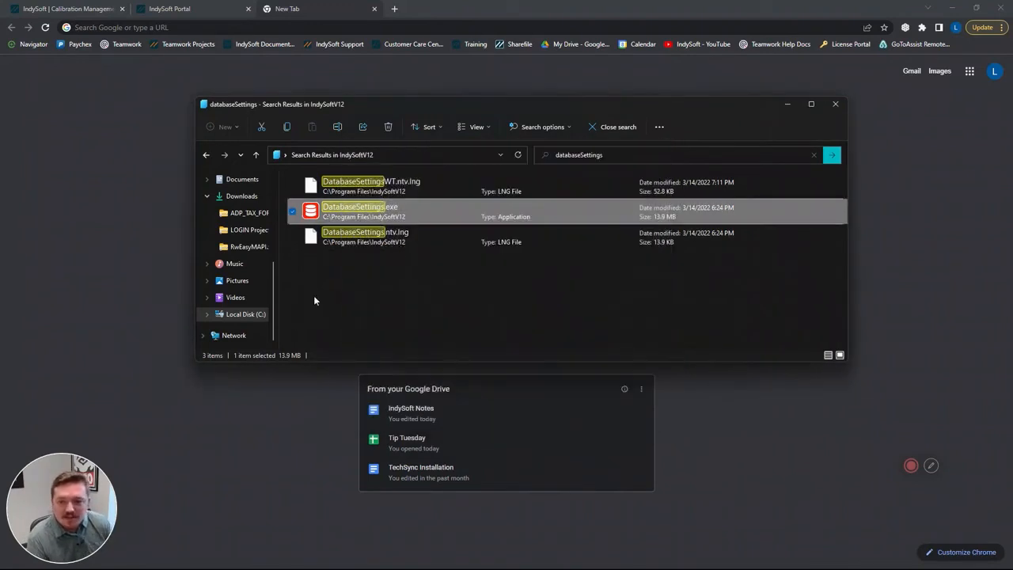
- Search C:\Program Files\IndySoft for database and launch that folder's DatabaseSettings.exe
{"action": "left_click", "coordinate": [262, 315]}
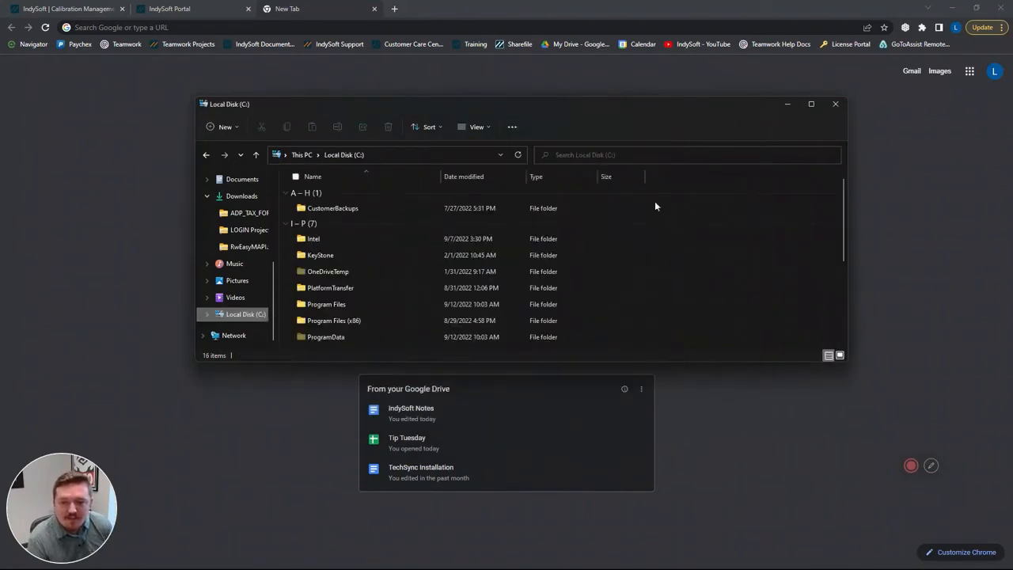
{"action": "double_click", "coordinate": [379, 303]}
{"action": "double_click", "coordinate": [358, 276]}
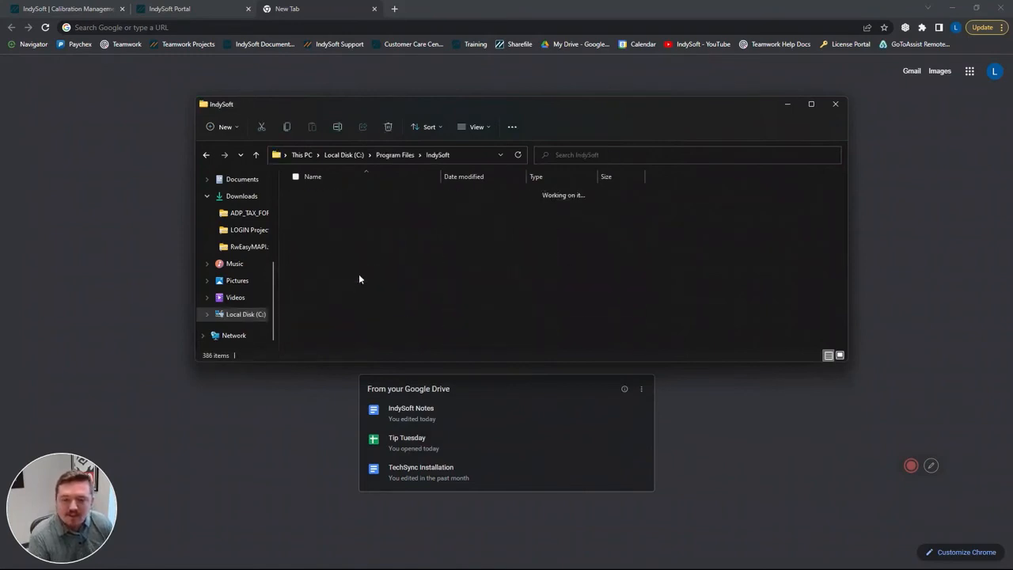
{"action": "scroll", "coordinate": [556, 228], "scroll_direction": "down", "scroll_amount": 1}
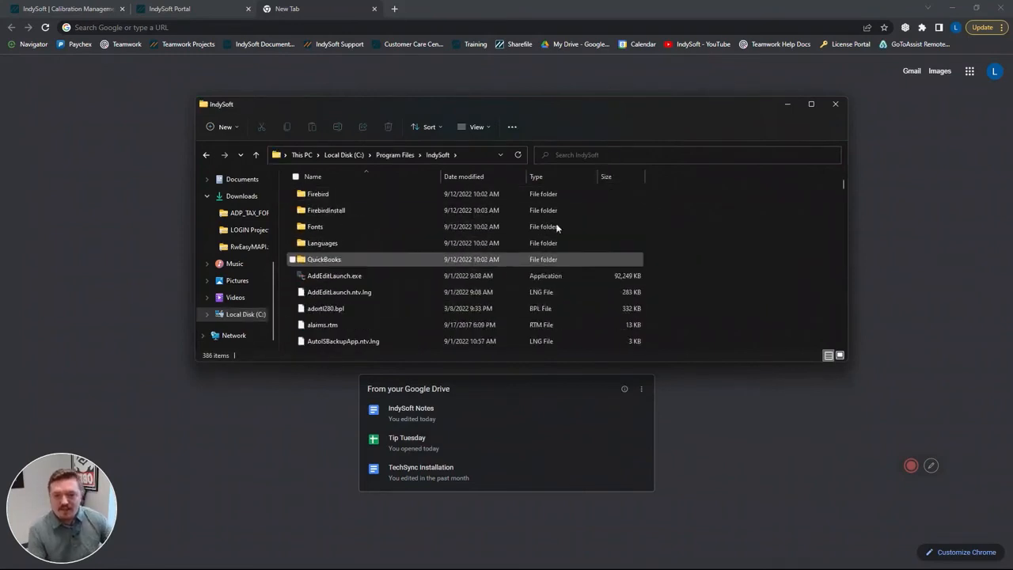
{"action": "left_click", "coordinate": [593, 161]}
{"action": "type", "text": "databa"}
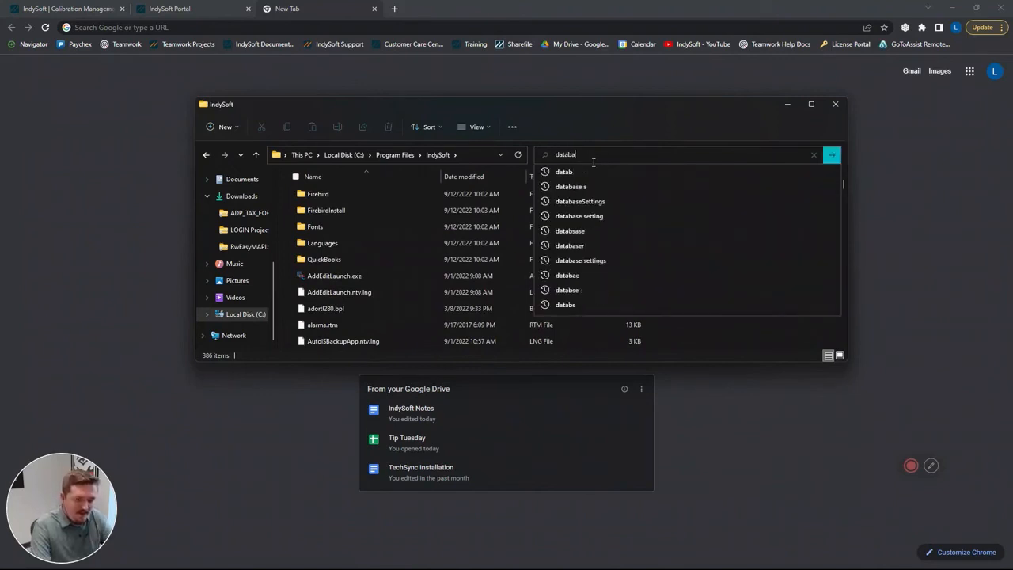
{"action": "type", "text": "se"}
{"action": "key", "text": "Return"}
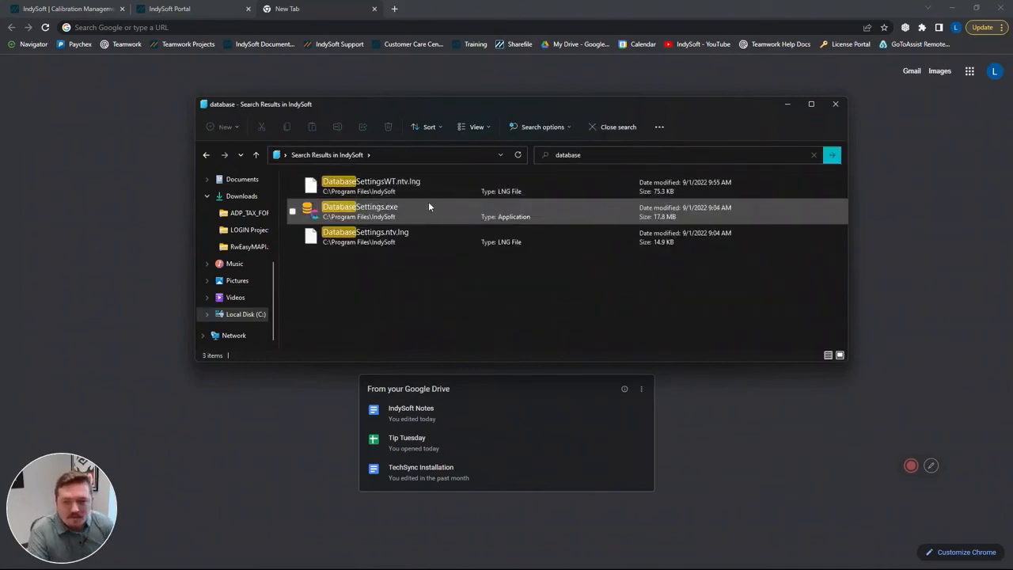
{"action": "double_click", "coordinate": [429, 205]}
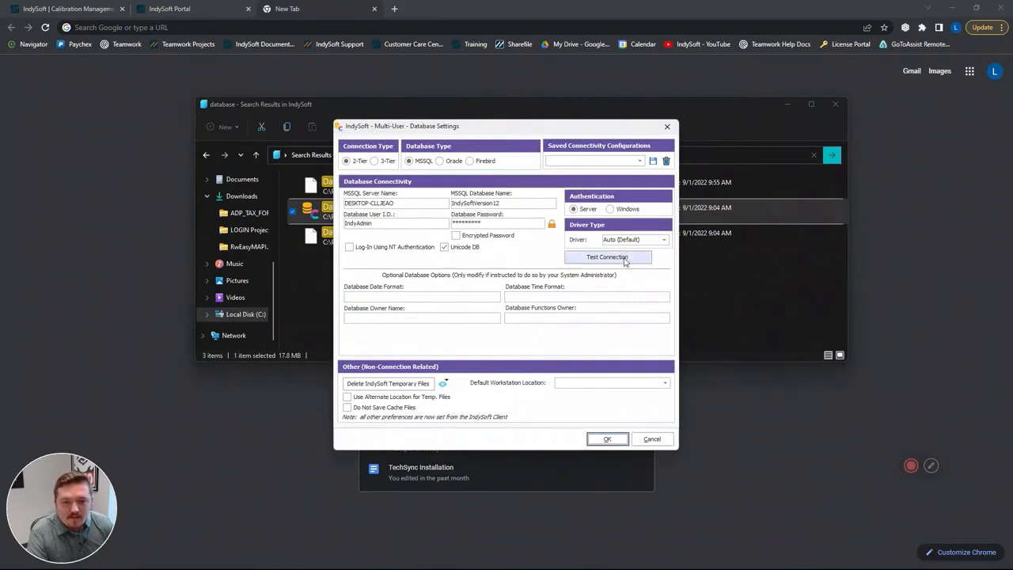
- Set the MSSQL database name to TestDatabase, test the connection and accept the database settings
{"action": "left_click", "coordinate": [540, 206]}
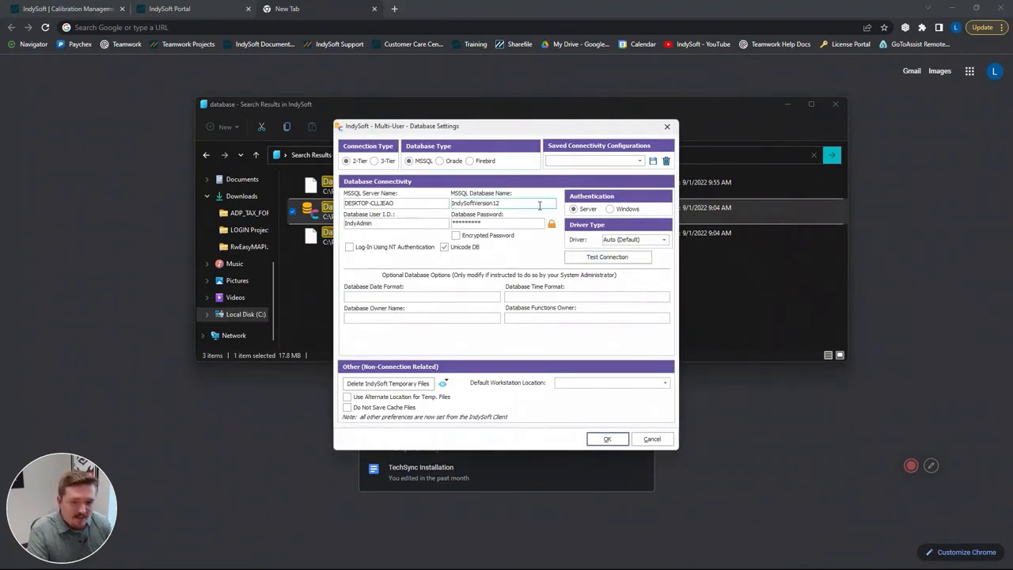
{"action": "key", "text": "BackSpace"}
{"action": "key", "text": "BackSpace"}
{"action": "key", "text": "BackSpace"}
{"action": "key", "text": "BackSpace"}
{"action": "key", "text": "BackSpace"}
{"action": "key", "text": "BackSpace"}
{"action": "key", "text": "BackSpace"}
{"action": "key", "text": "BackSpace"}
{"action": "key", "text": "BackSpace"}
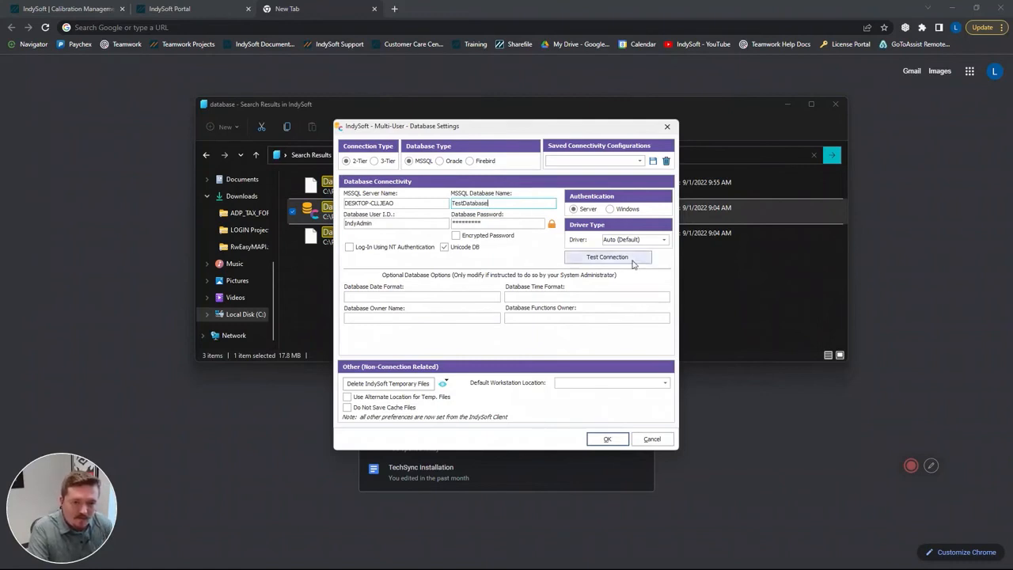
{"action": "left_click", "coordinate": [607, 257]}
{"action": "left_click", "coordinate": [506, 304]}
{"action": "left_click", "coordinate": [608, 440]}
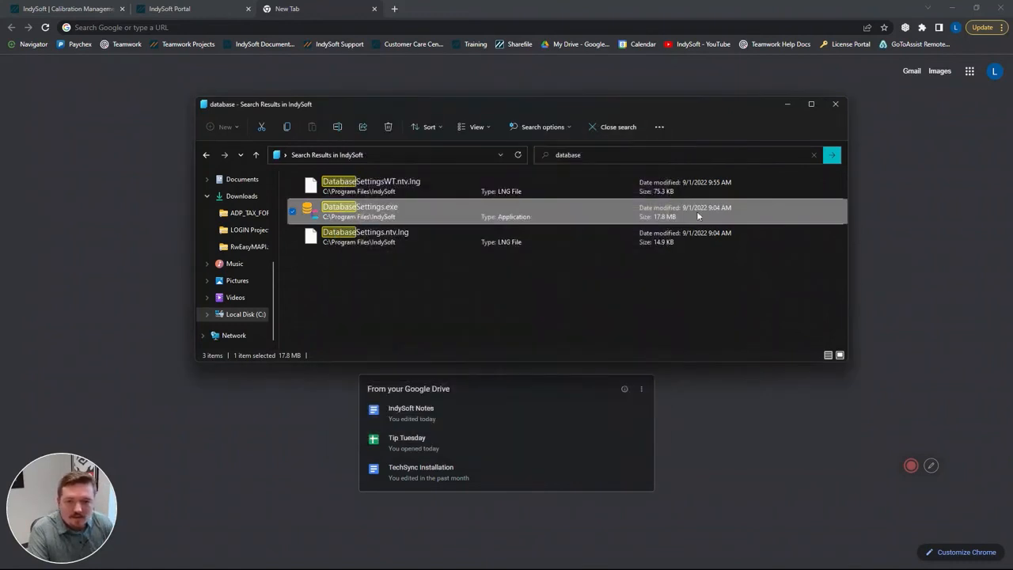
- Reopen DatabaseSettings.exe from the IndySoft folder to check the saved database name and retest the connection
{"action": "double_click", "coordinate": [441, 210]}
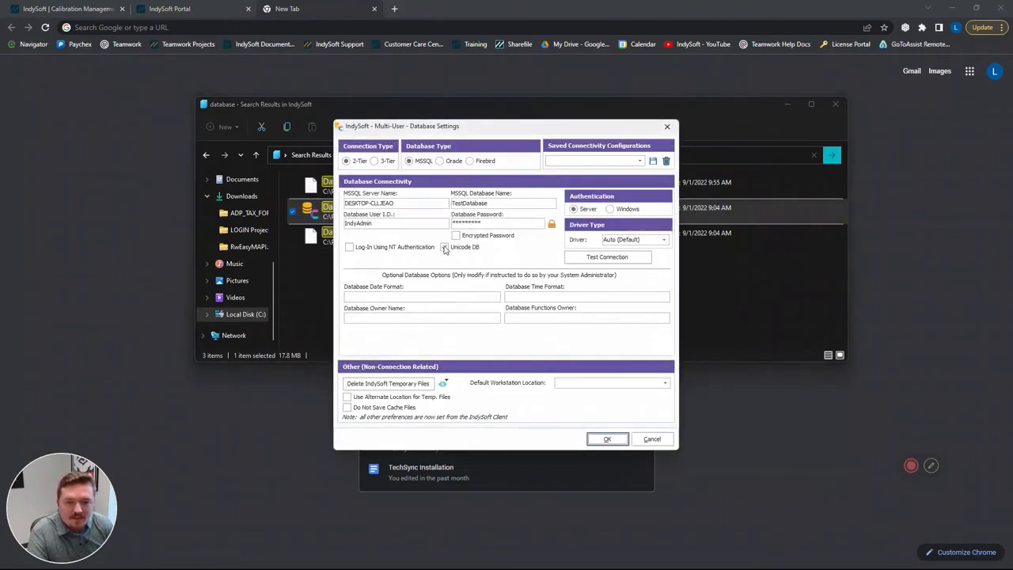
{"action": "left_click", "coordinate": [599, 257]}
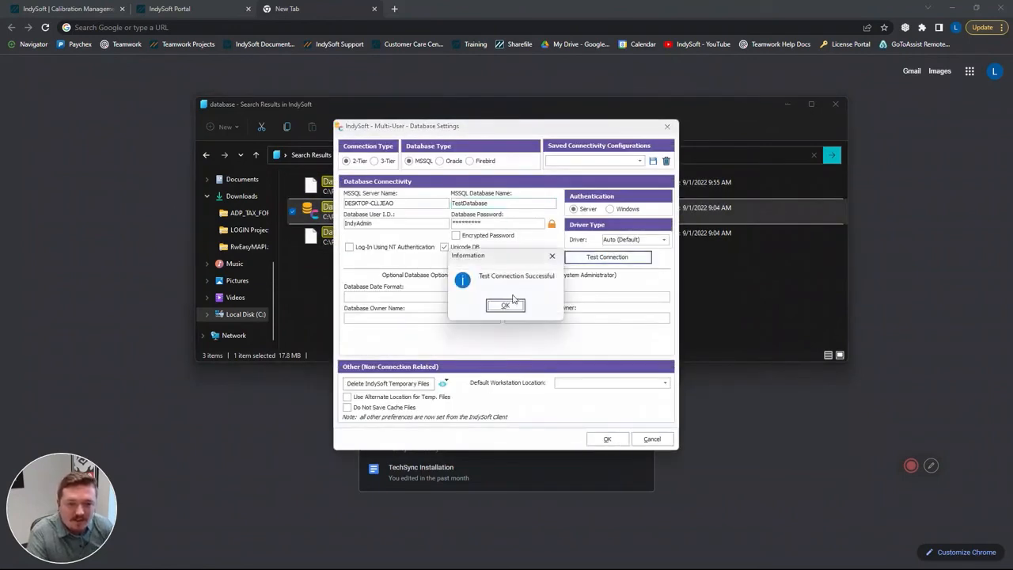
{"action": "left_click", "coordinate": [506, 302]}
{"action": "left_click", "coordinate": [604, 439]}
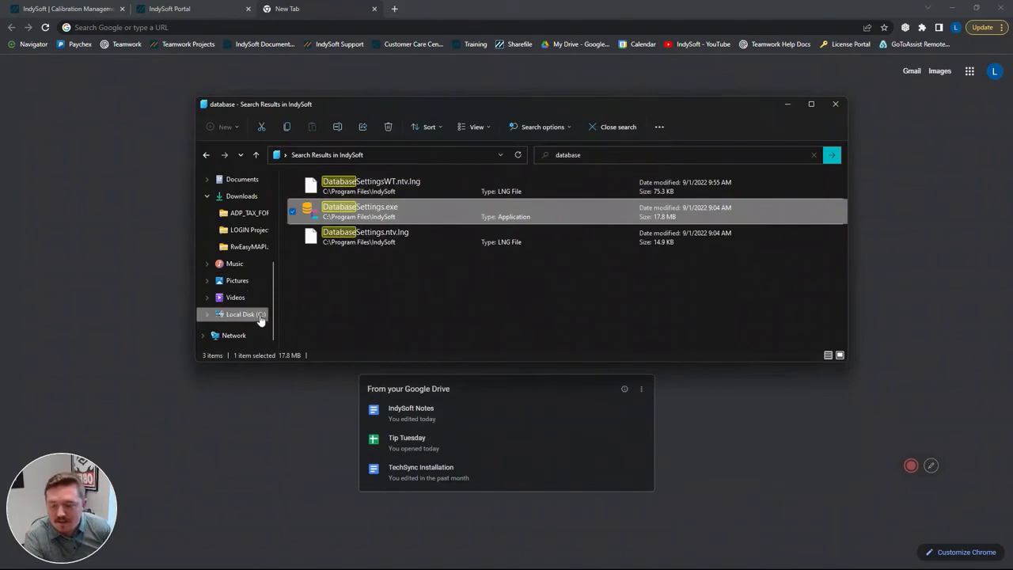
- Search C:\Program Files\IndySoftV12 for database and launch that folder's DatabaseSettings.exe
{"action": "left_click", "coordinate": [258, 317]}
{"action": "scroll", "coordinate": [407, 242], "scroll_direction": "down", "scroll_amount": 1}
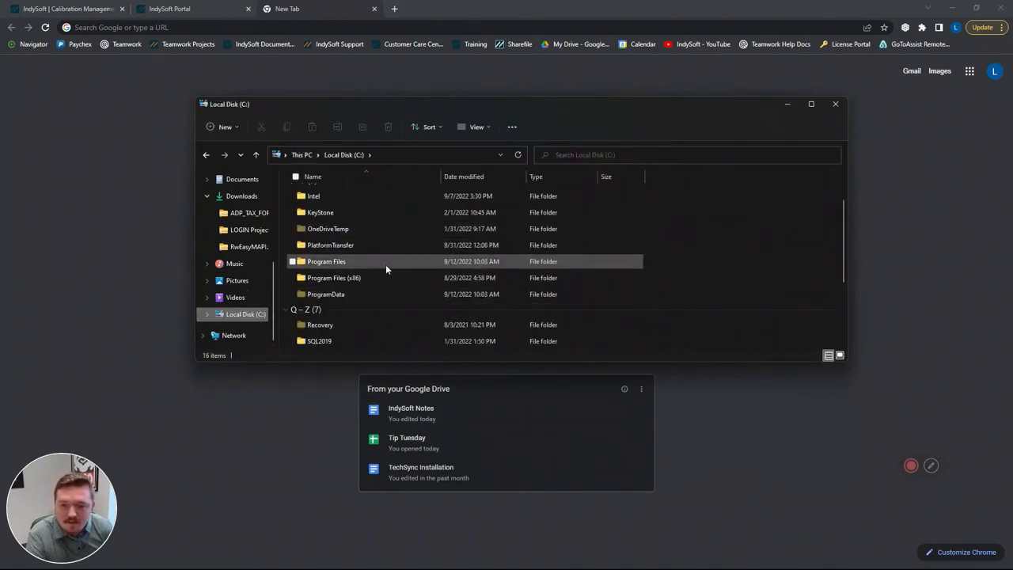
{"action": "left_click", "coordinate": [385, 263]}
{"action": "double_click", "coordinate": [387, 264]}
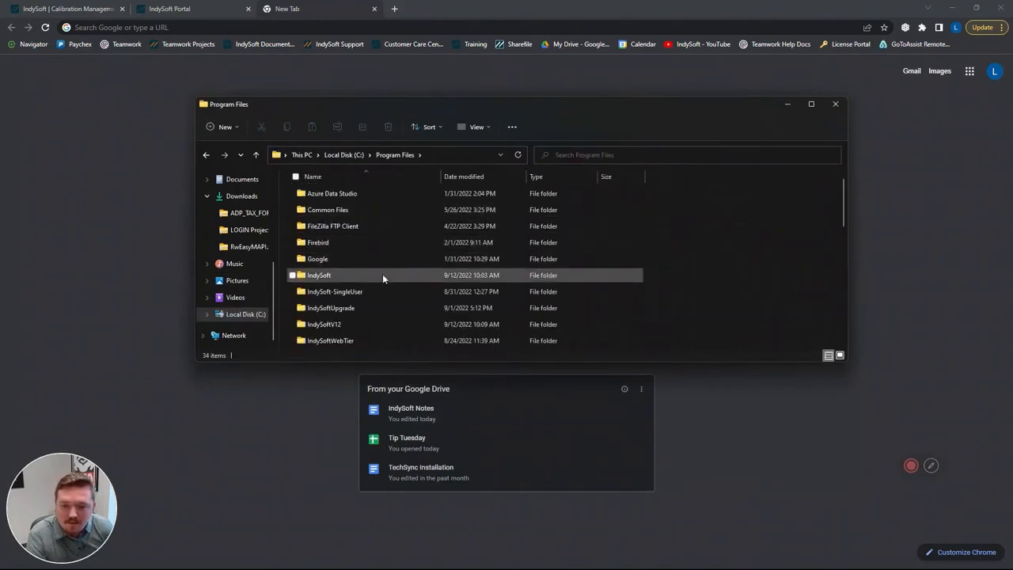
{"action": "double_click", "coordinate": [363, 322]}
{"action": "left_click", "coordinate": [625, 151]}
{"action": "type", "text": "database"}
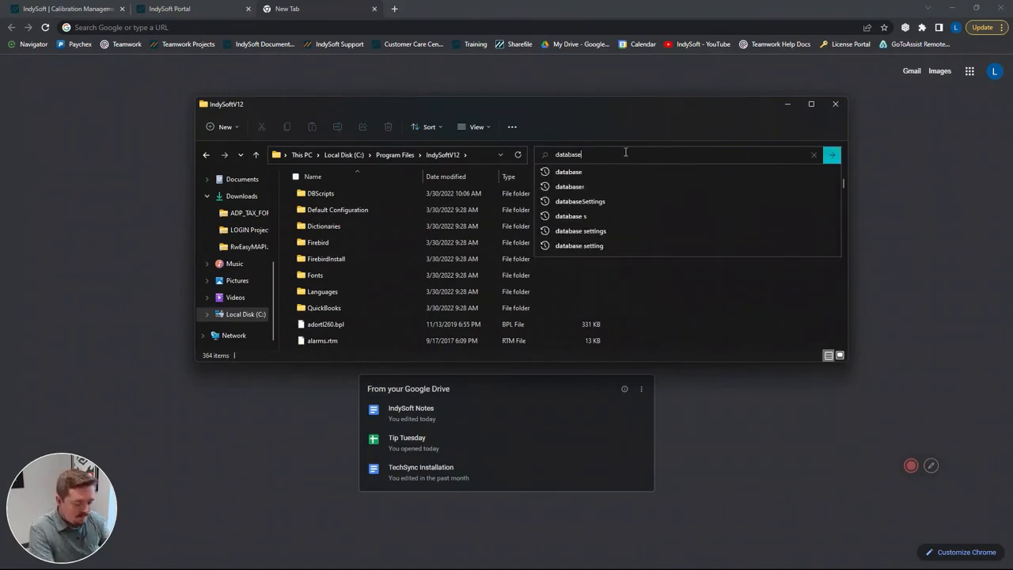
{"action": "key", "text": "Return"}
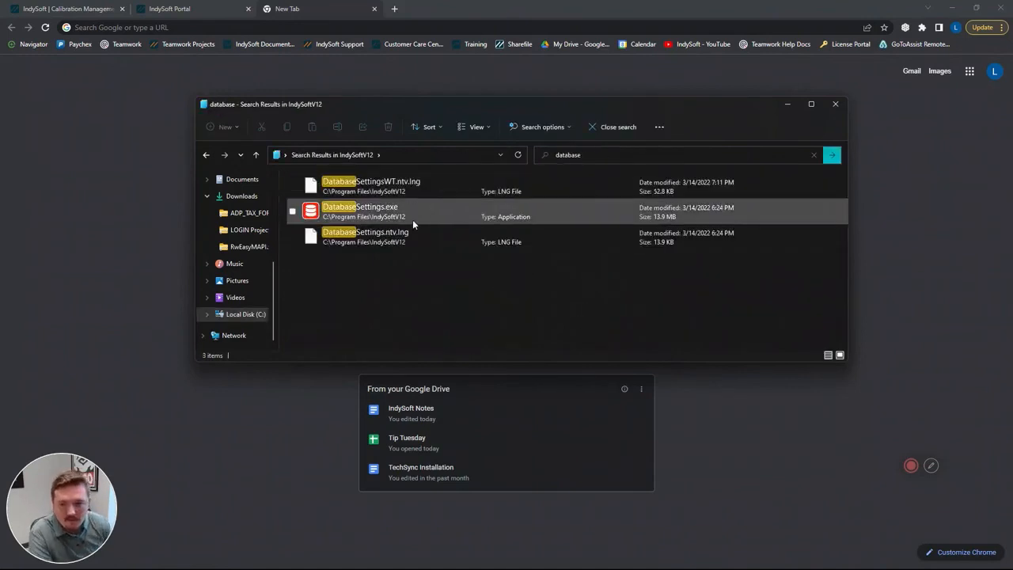
{"action": "double_click", "coordinate": [413, 219]}
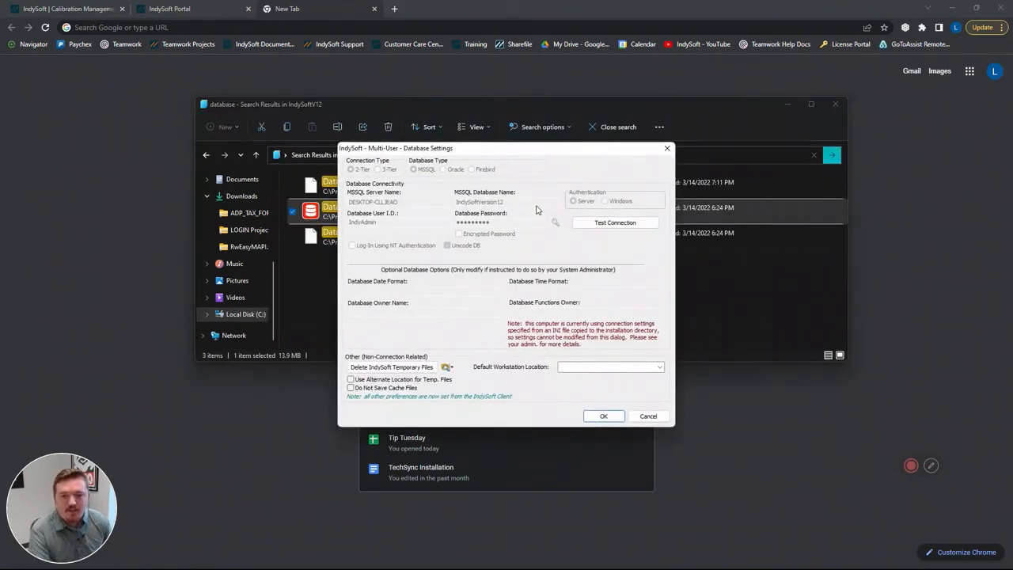
- Test the old IndySoftV12 client's database connection and close its settings
{"action": "left_click", "coordinate": [590, 222]}
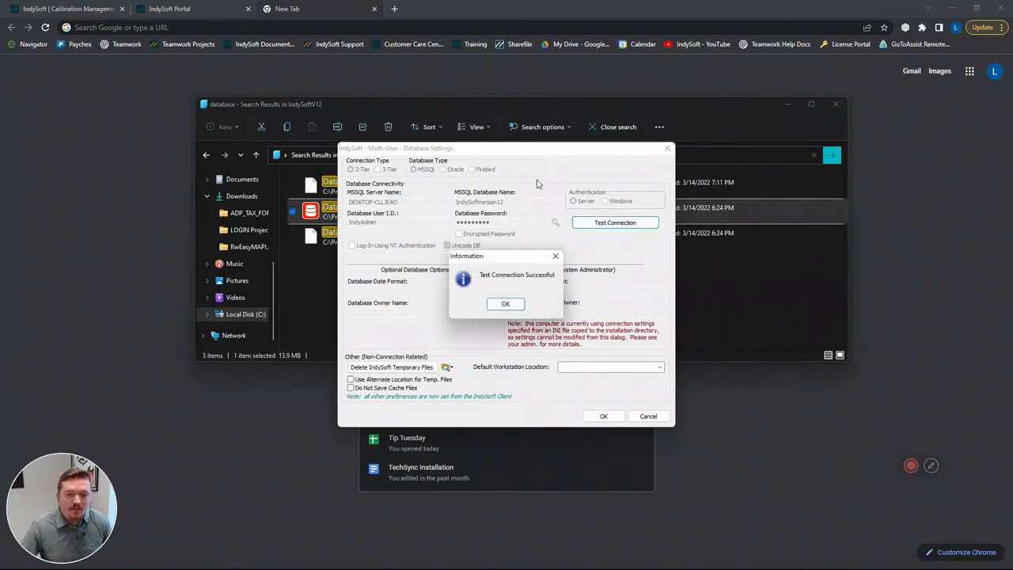
{"action": "left_click", "coordinate": [506, 304]}
{"action": "left_click", "coordinate": [602, 414]}
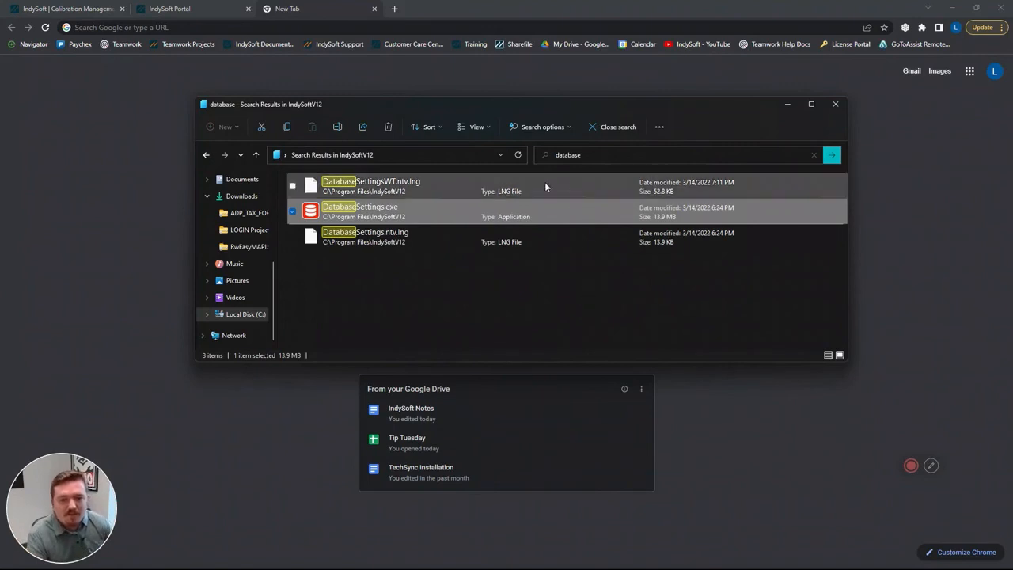
- Review the separate IndySoftV12 and IndySoft installation folders in C:\Program Files
{"action": "left_click", "coordinate": [249, 315]}
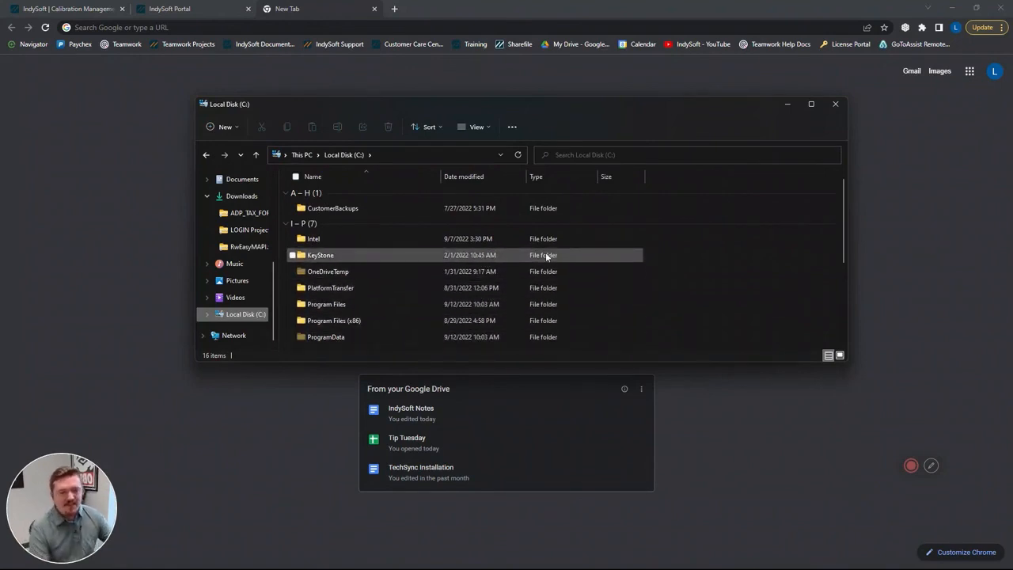
{"action": "scroll", "coordinate": [530, 289], "scroll_direction": "down", "scroll_amount": 1}
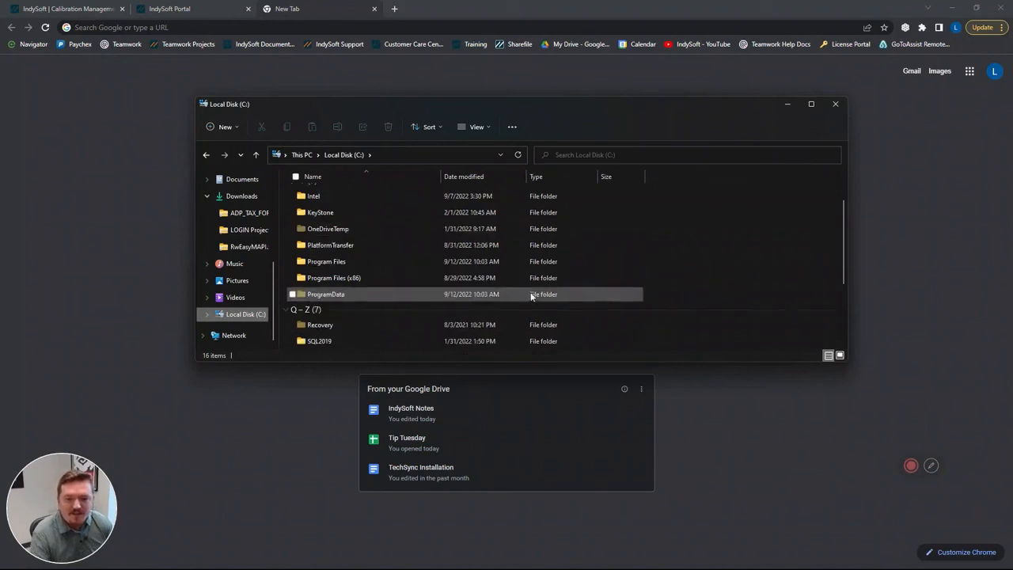
{"action": "double_click", "coordinate": [370, 261]}
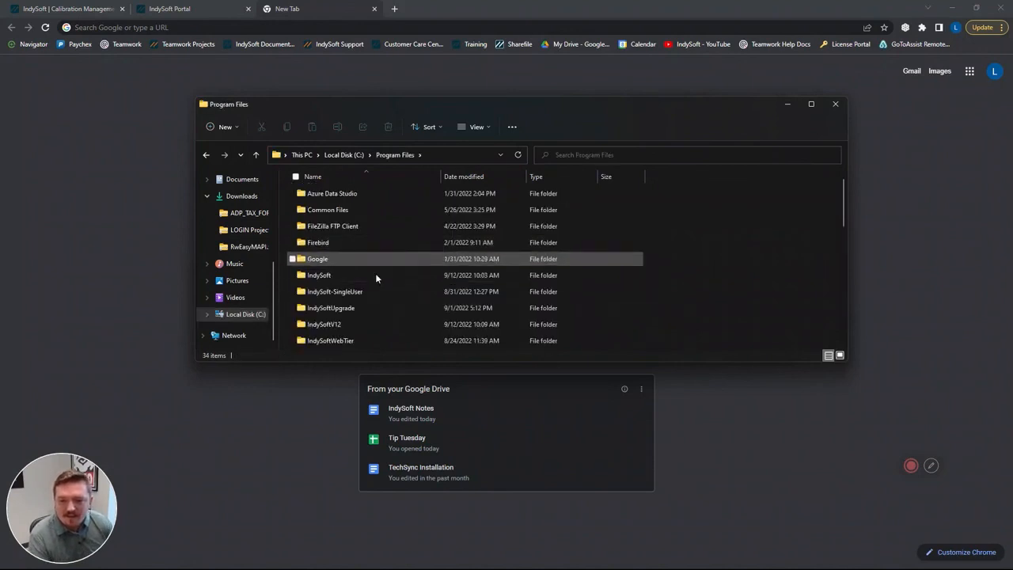
{"action": "double_click", "coordinate": [388, 326]}
{"action": "key", "text": "alt+Left"}
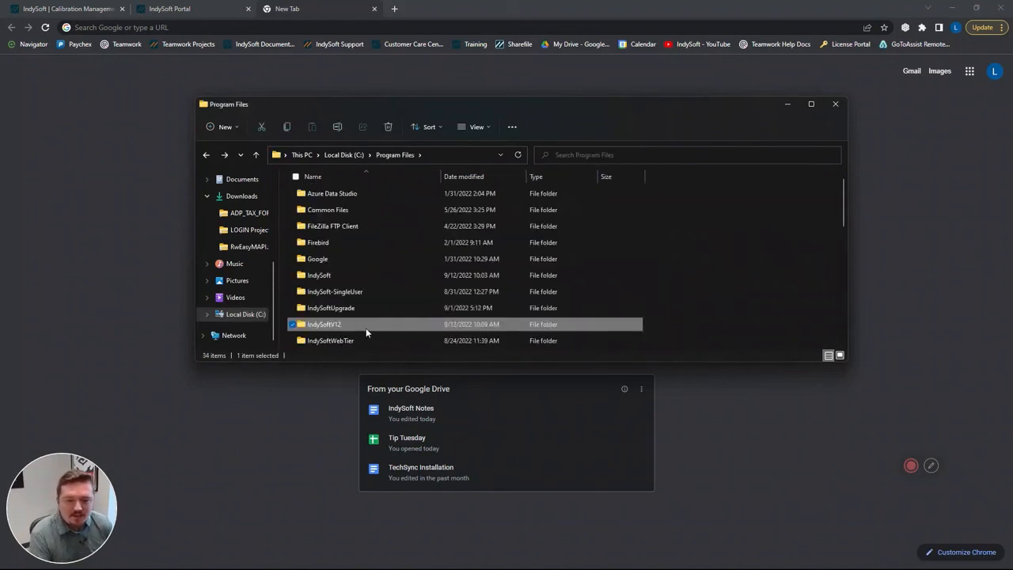
{"action": "double_click", "coordinate": [397, 278]}
{"action": "key", "text": "alt+Left"}
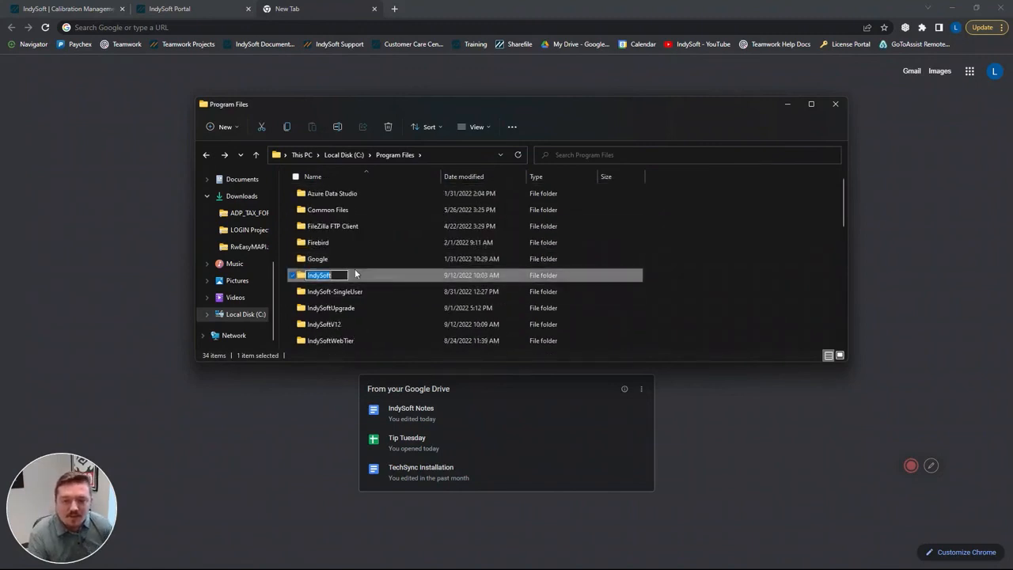
{"action": "left_click", "coordinate": [399, 255]}
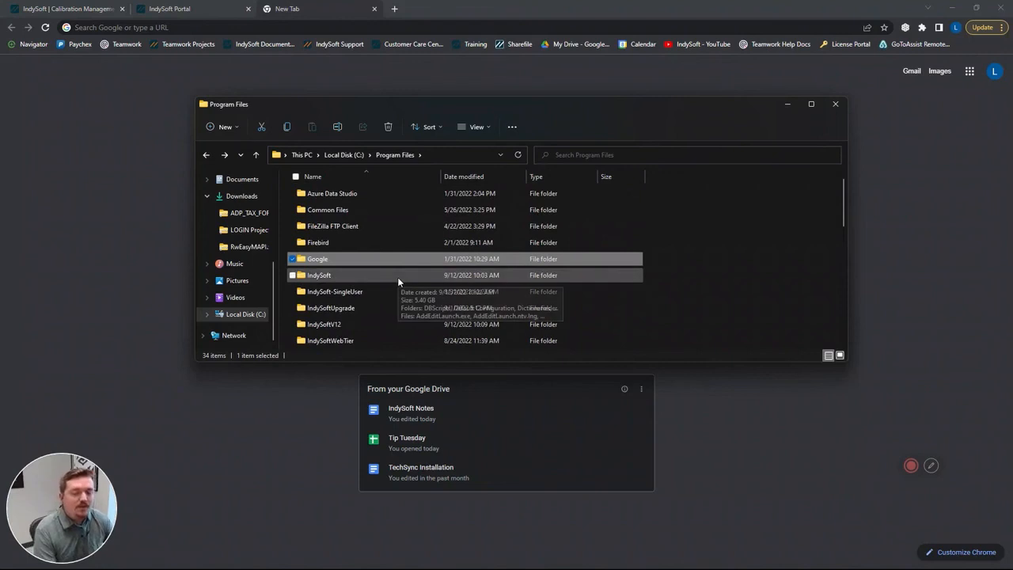